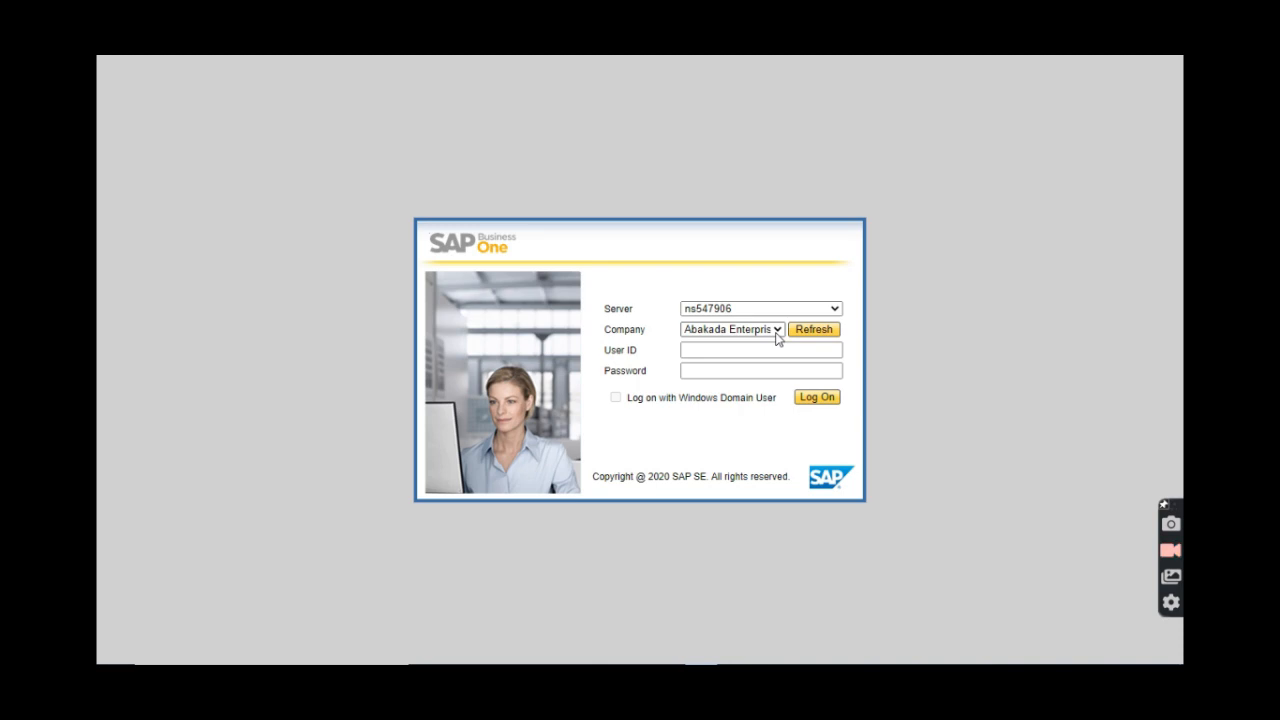
Choose the OEC Computers UK (SBODemoGB_UBAG) company and enter the user ID and password.
left_click(777, 331)
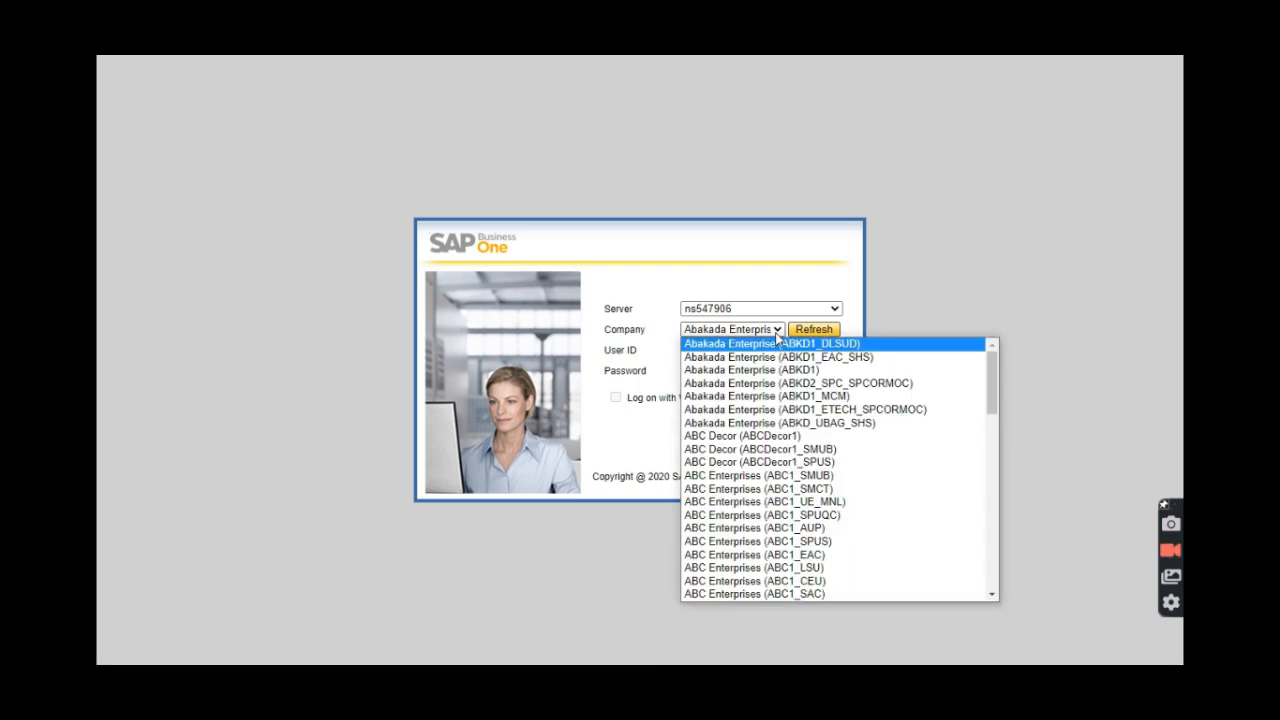
scroll(790, 467, "down", 8)
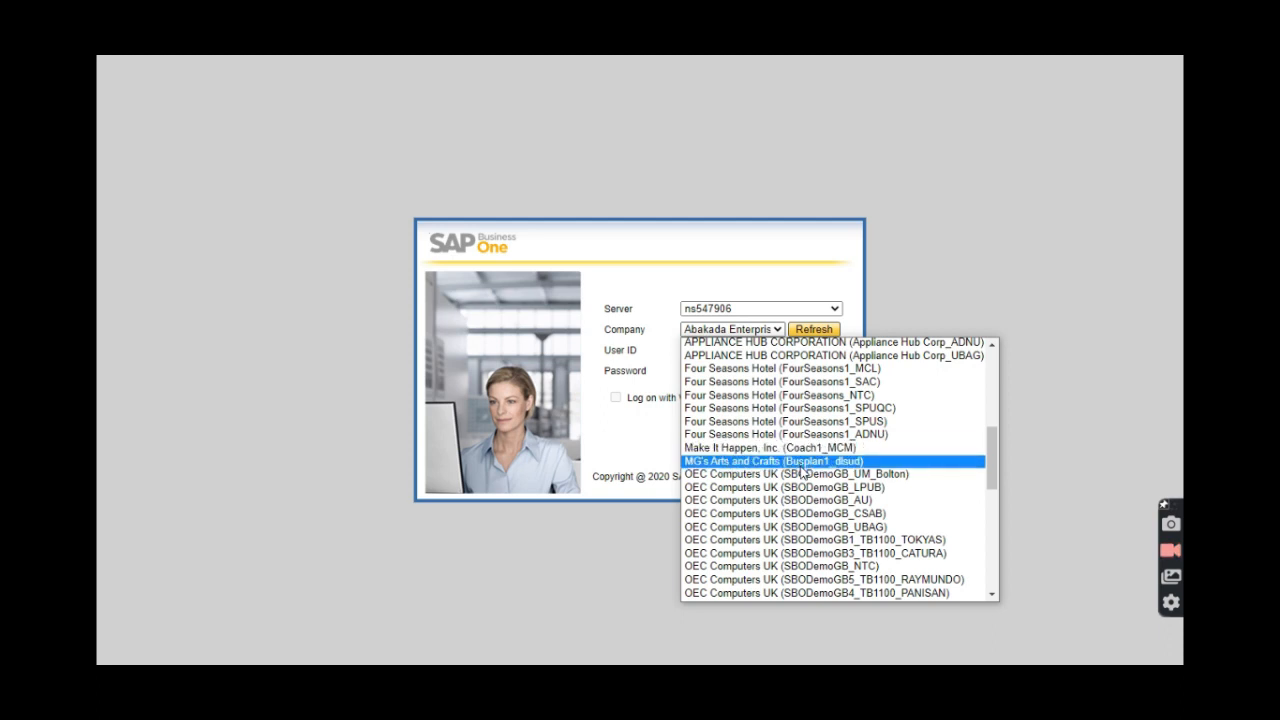
left_click(800, 527)
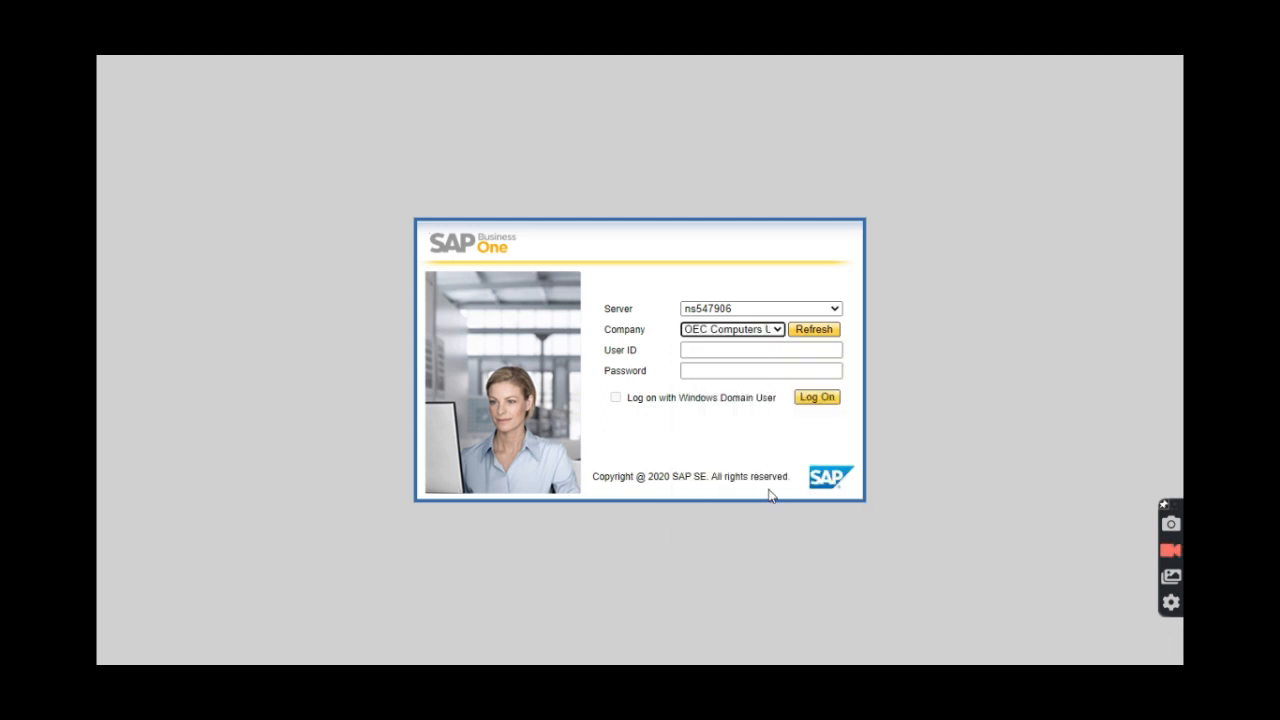
left_click(719, 355)
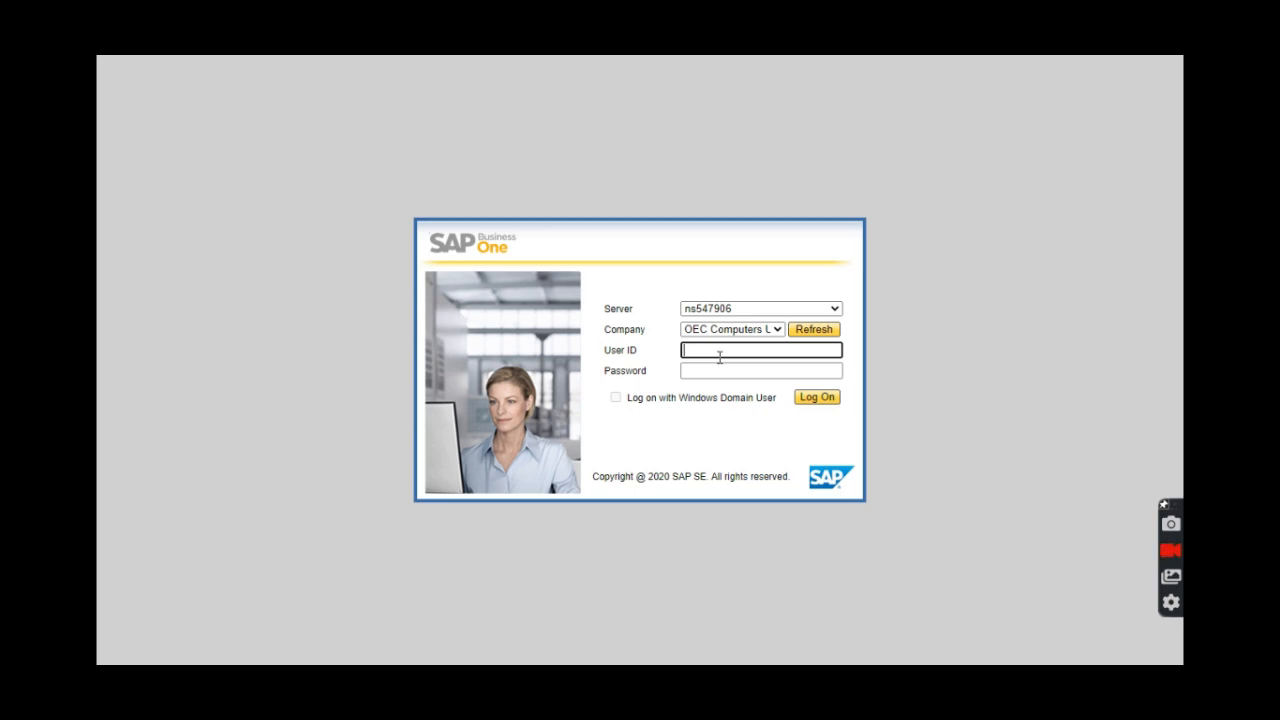
type("manager")
left_click(725, 370)
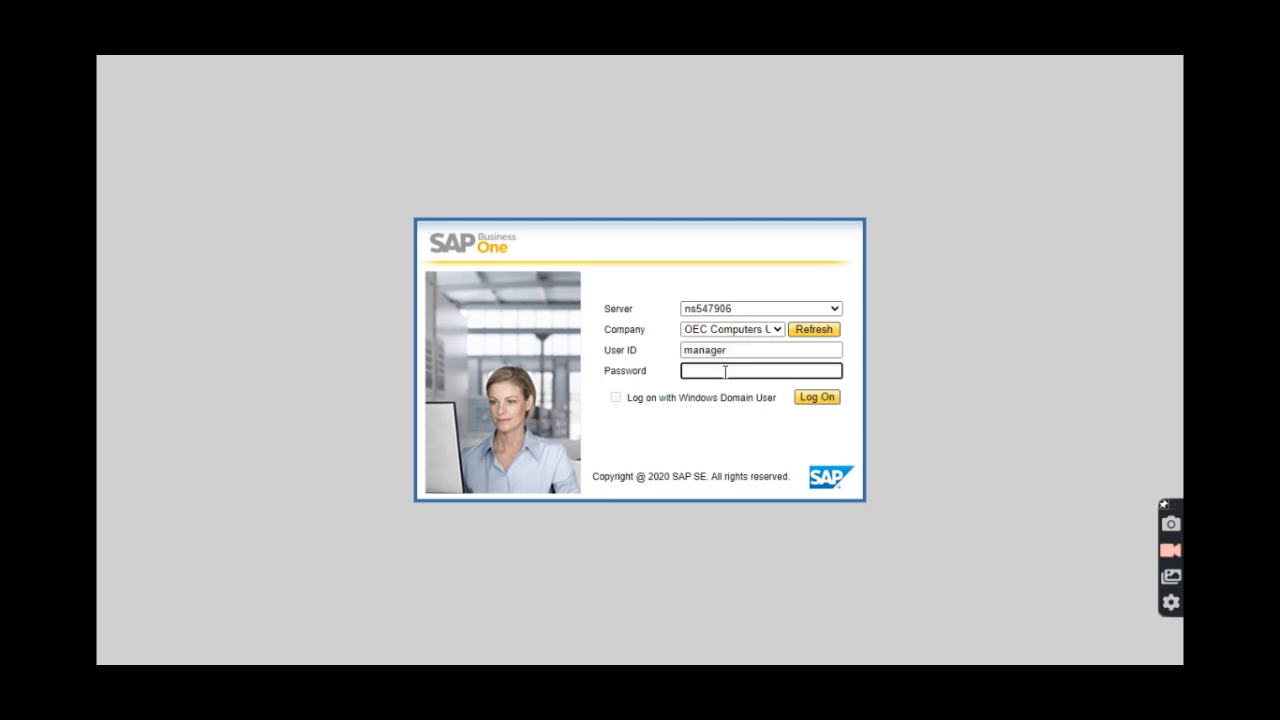
type("123")
Log on, set the only branch as default, and close the recurring postings and messages windows.
left_click(814, 397)
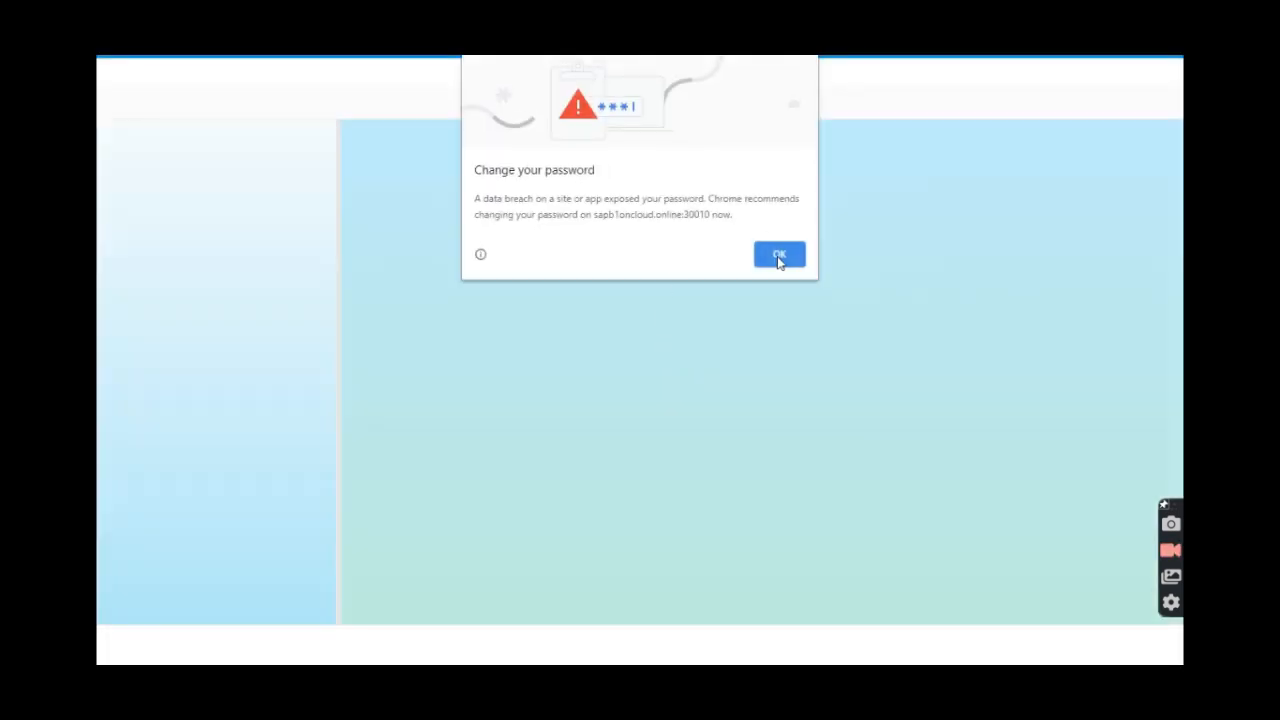
left_click(779, 255)
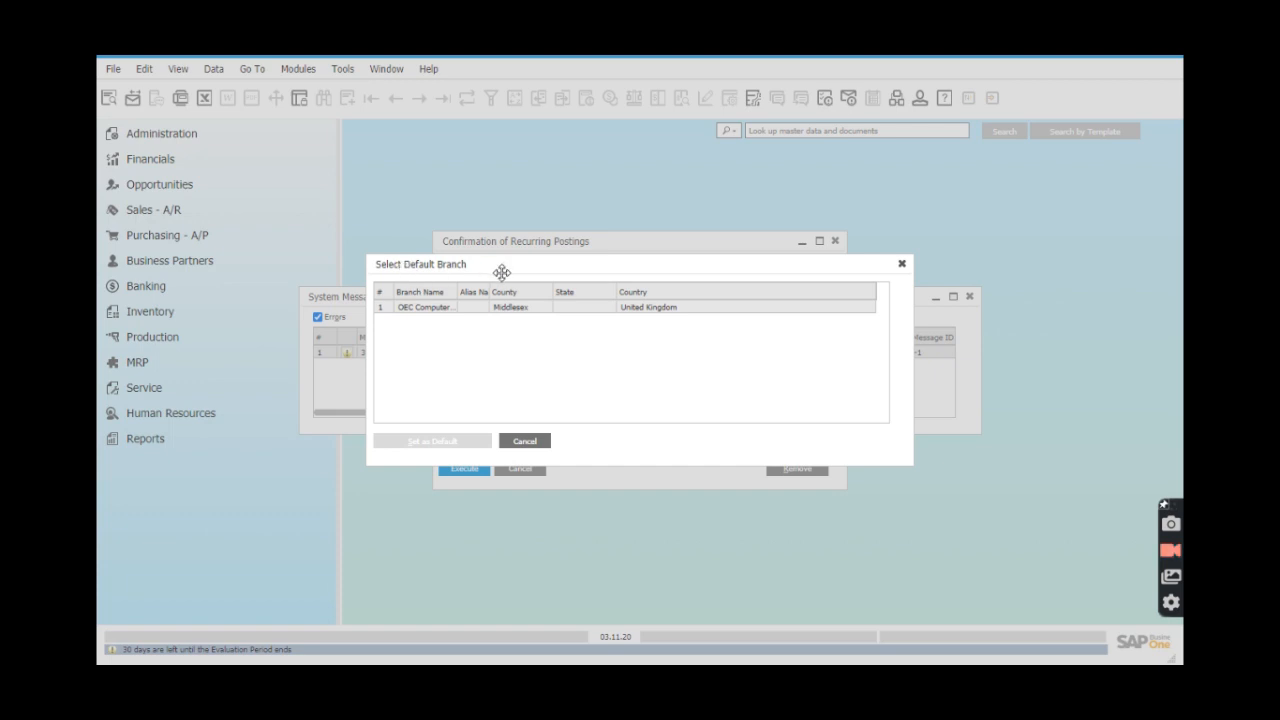
double_click(421, 314)
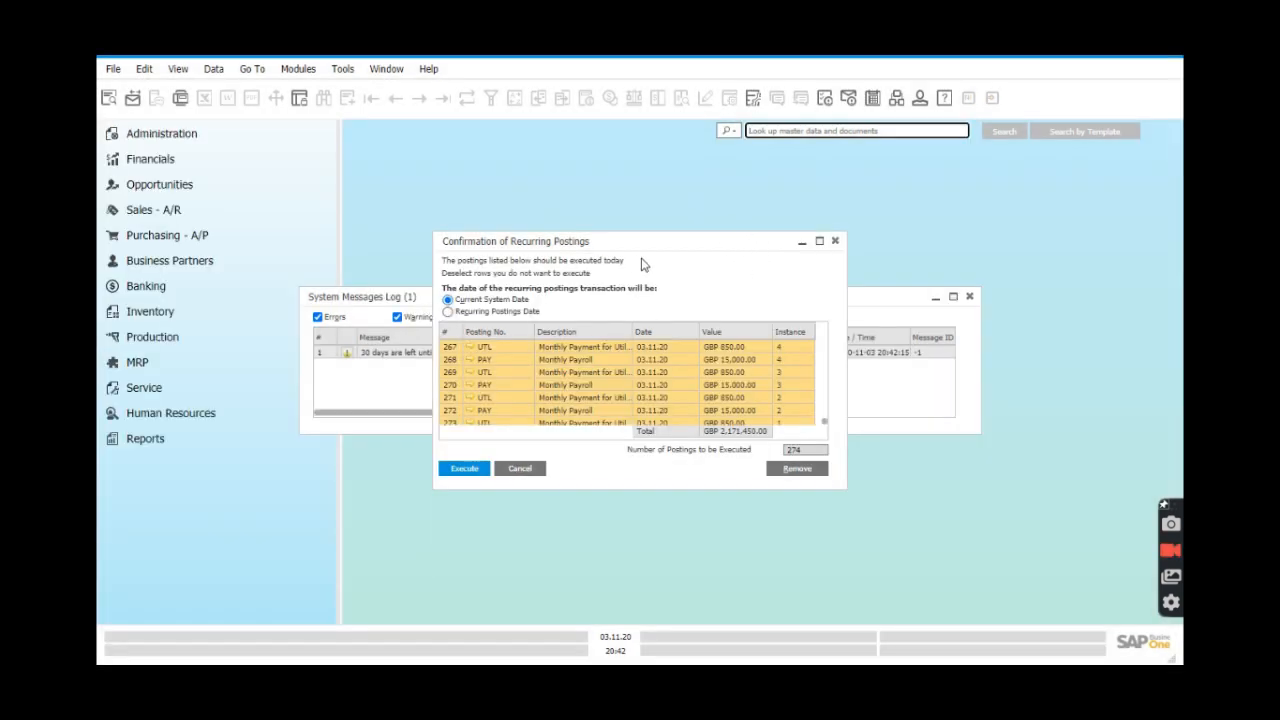
left_click(835, 241)
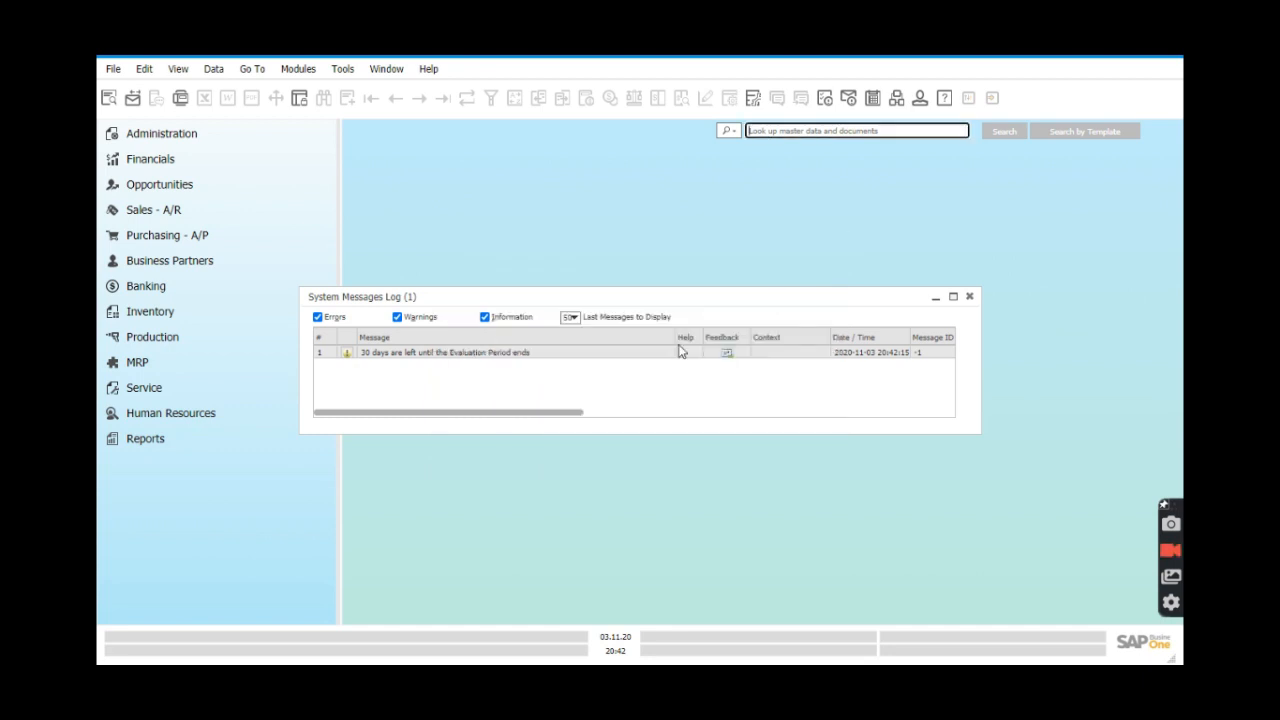
left_click(969, 296)
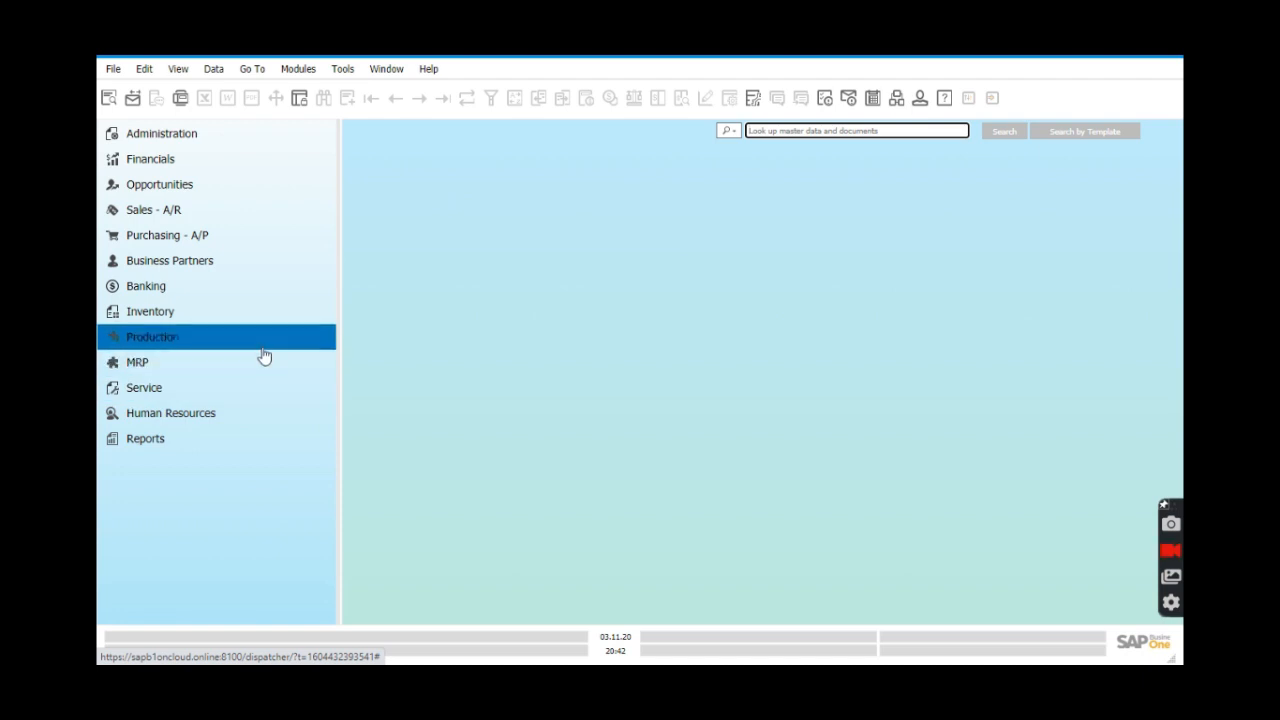
Open Goods Issue from Inventory > Inventory Transactions in the Modules pane.
left_click(218, 318)
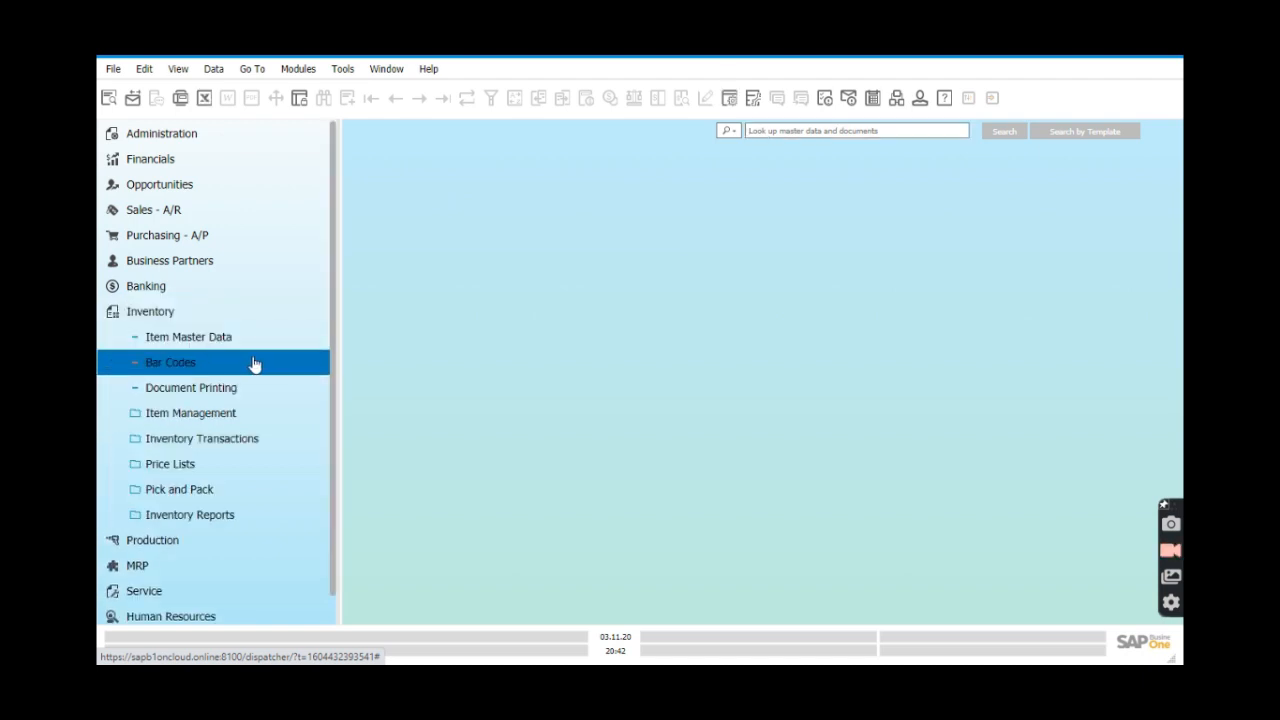
left_click(241, 446)
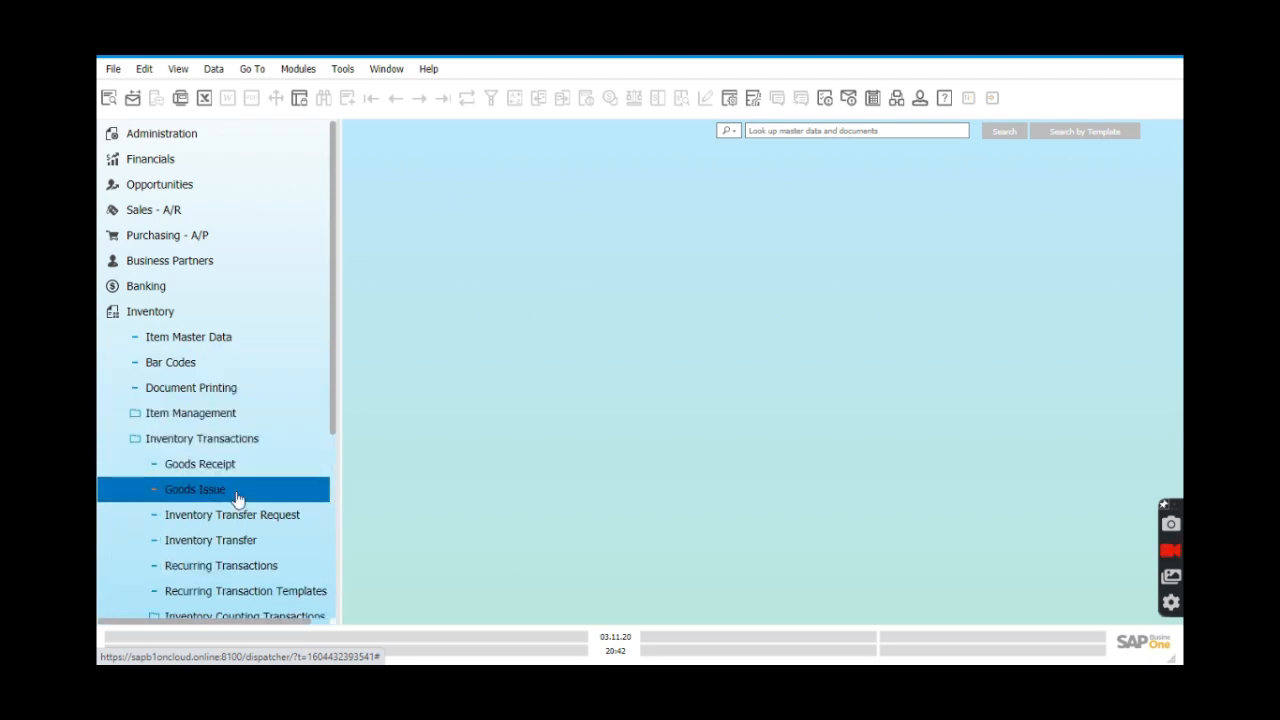
left_click(237, 497)
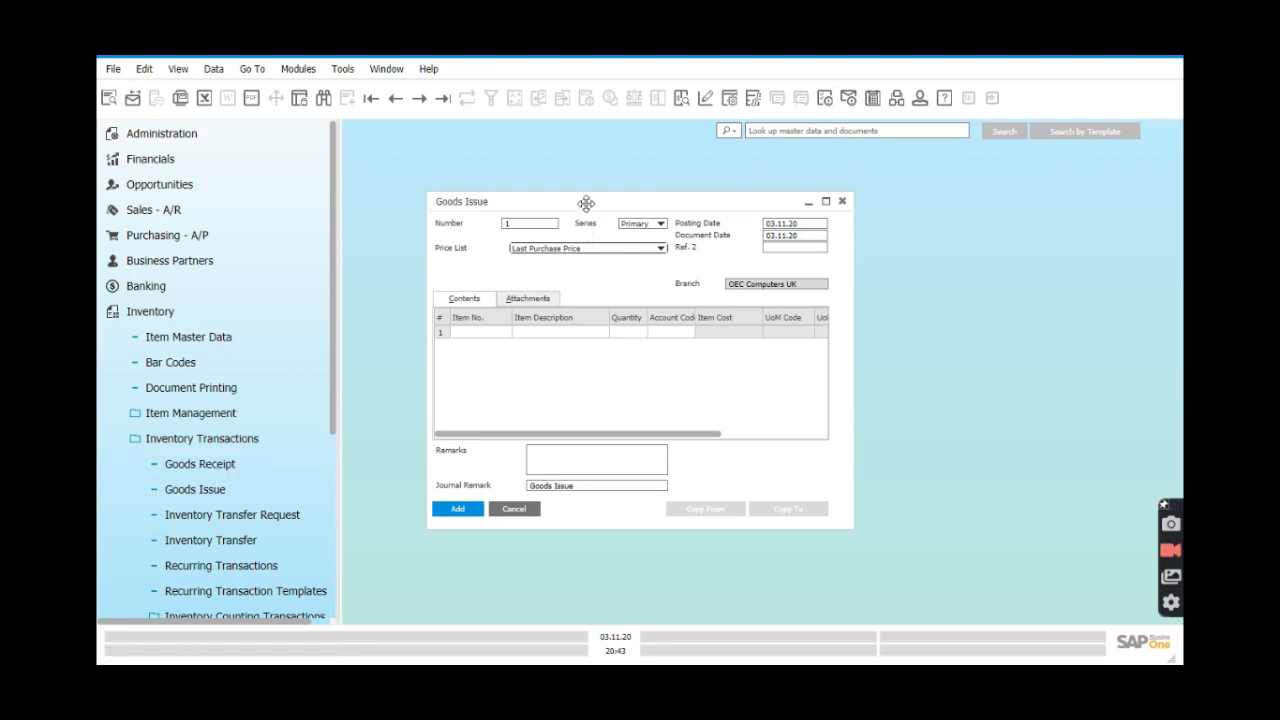
Put item A00006 HP 600 Series Inc on row 1 with quantity 3.
left_click(508, 333)
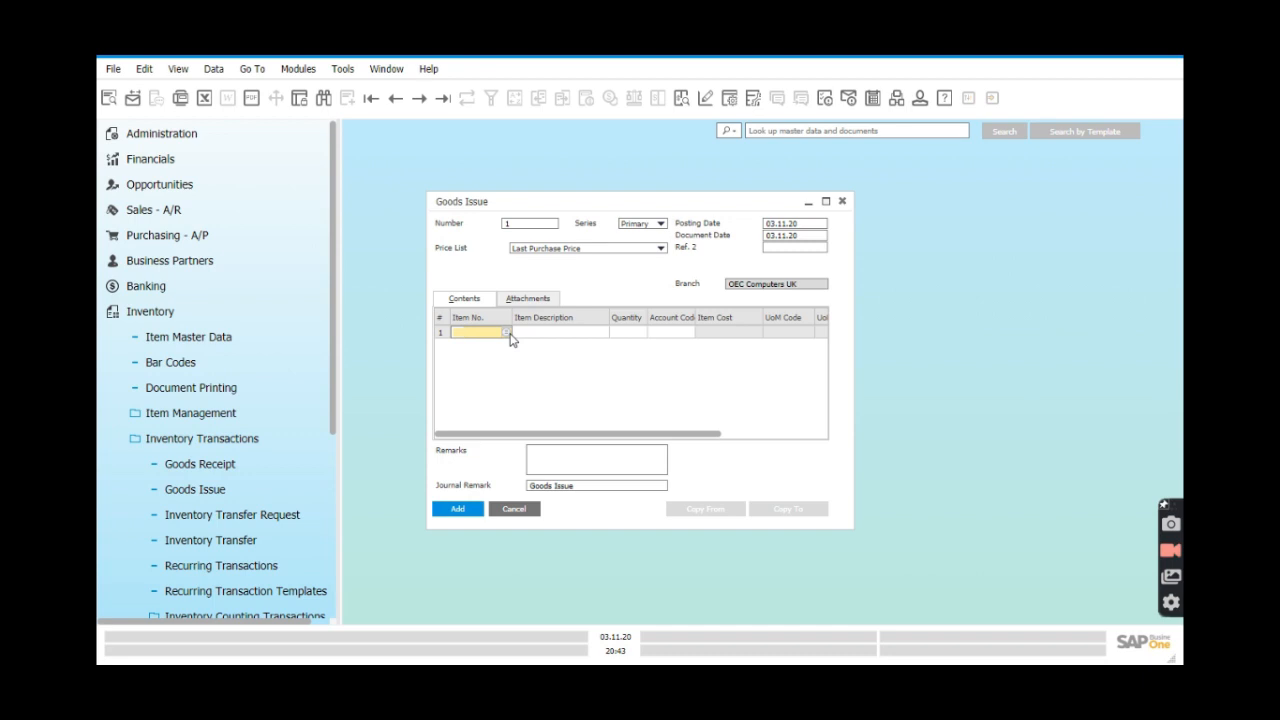
left_click(507, 333)
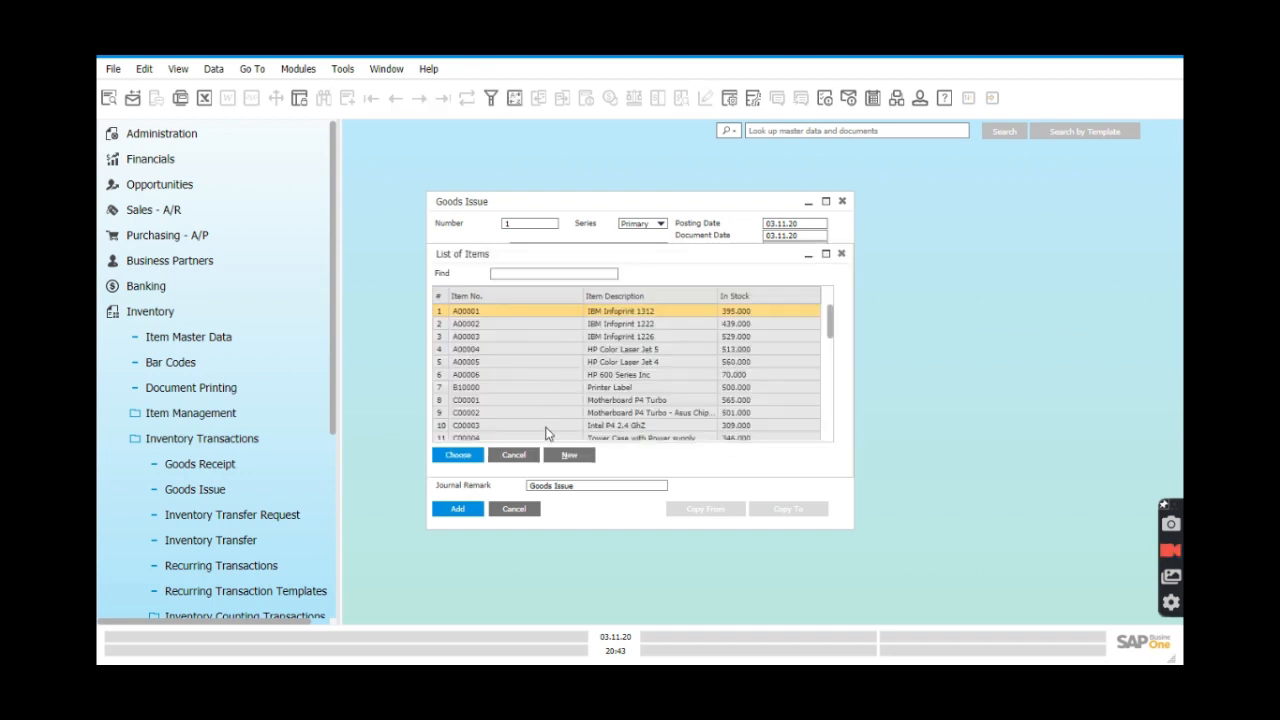
left_click(496, 376)
left_click(456, 456)
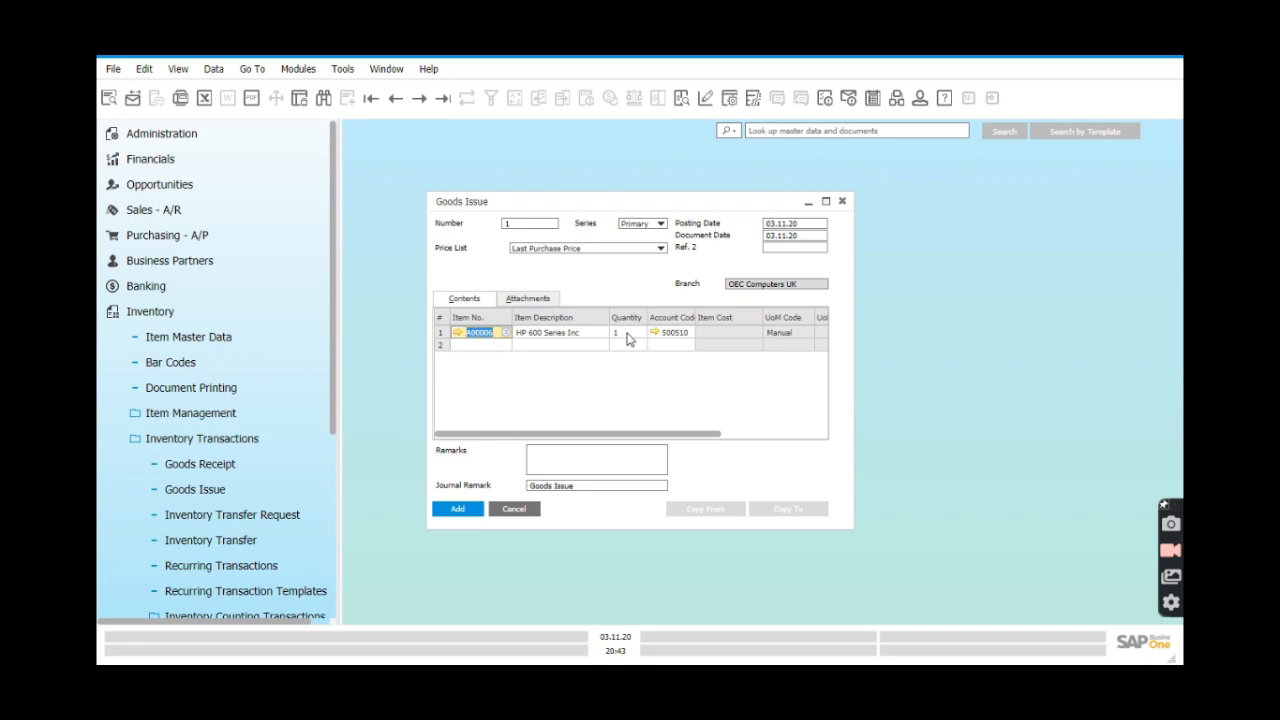
left_click(627, 336)
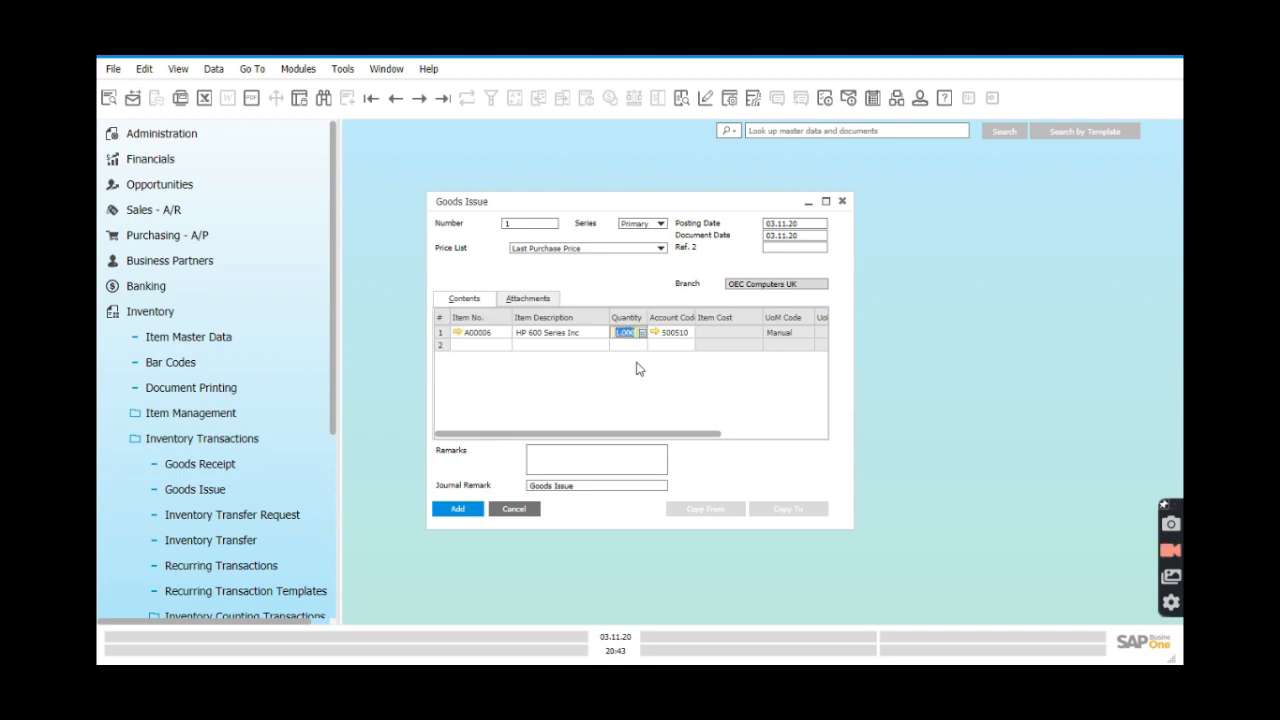
type("3")
Auto-select serial numbers A6-000283 to A6-000285 for the three units and confirm.
left_click(459, 512)
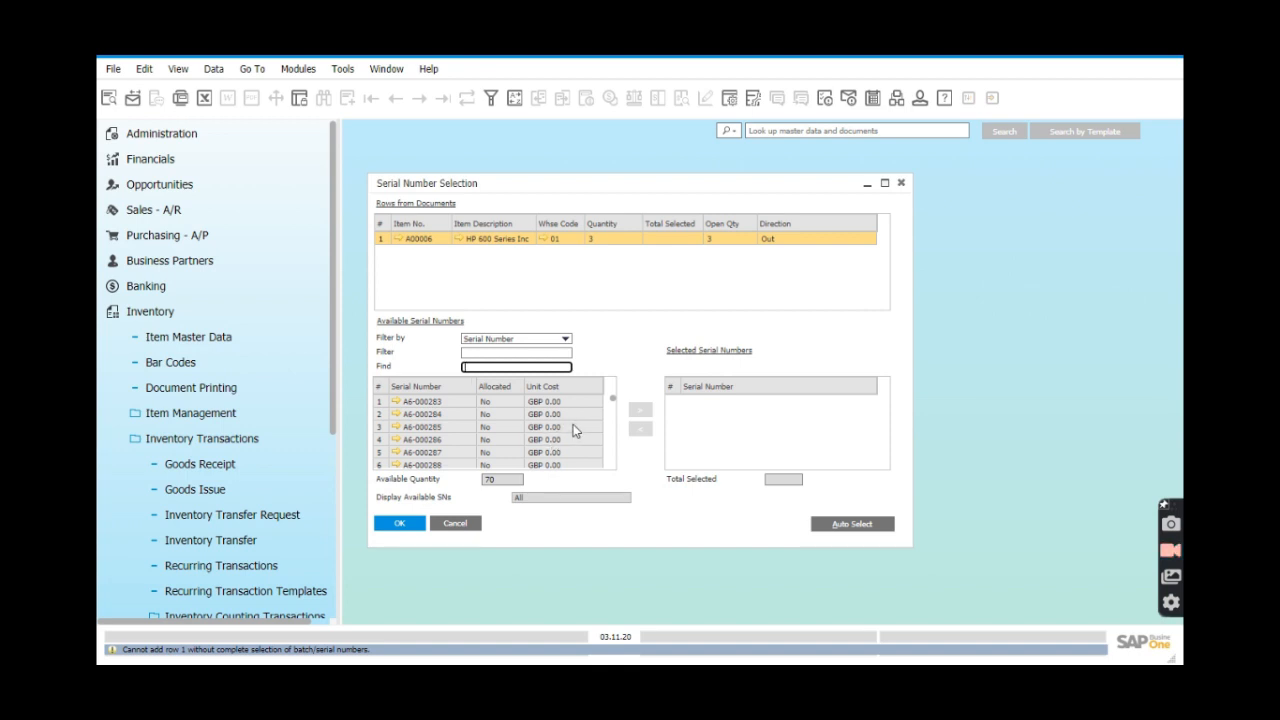
scroll(577, 430, "down", 5)
scroll(577, 430, "up", 5)
left_click(845, 527)
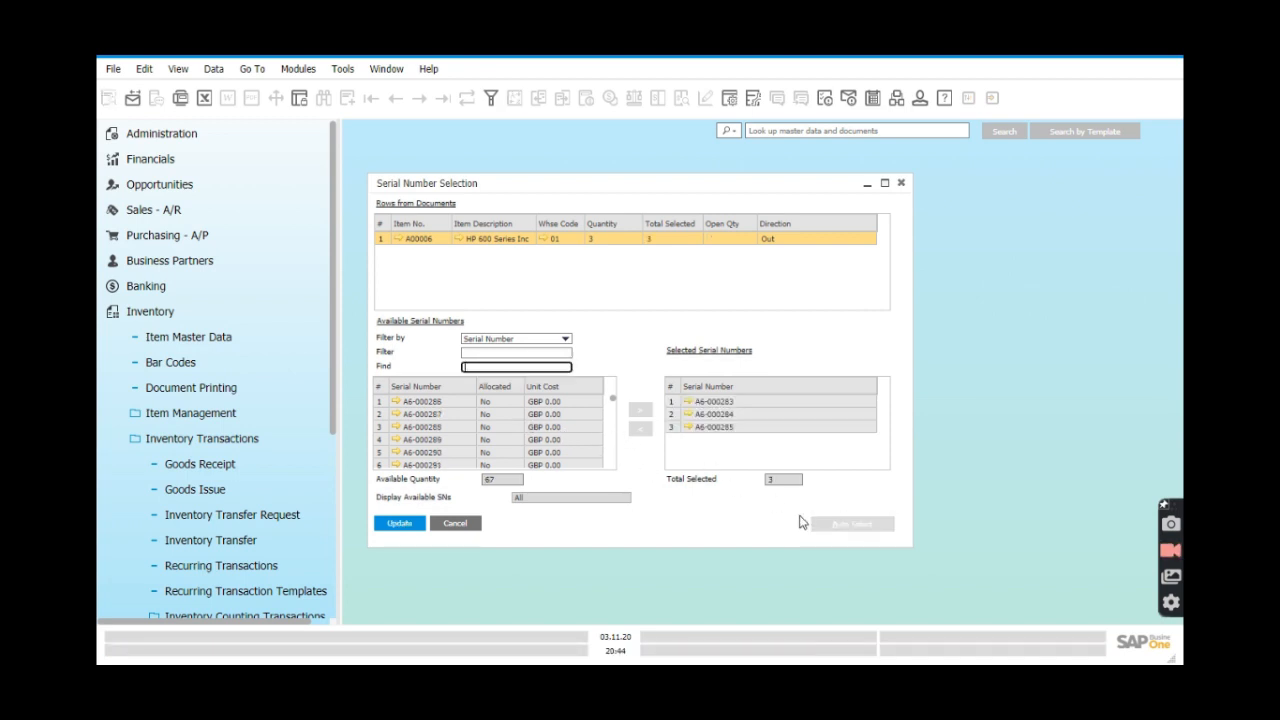
left_click(419, 528)
left_click(400, 524)
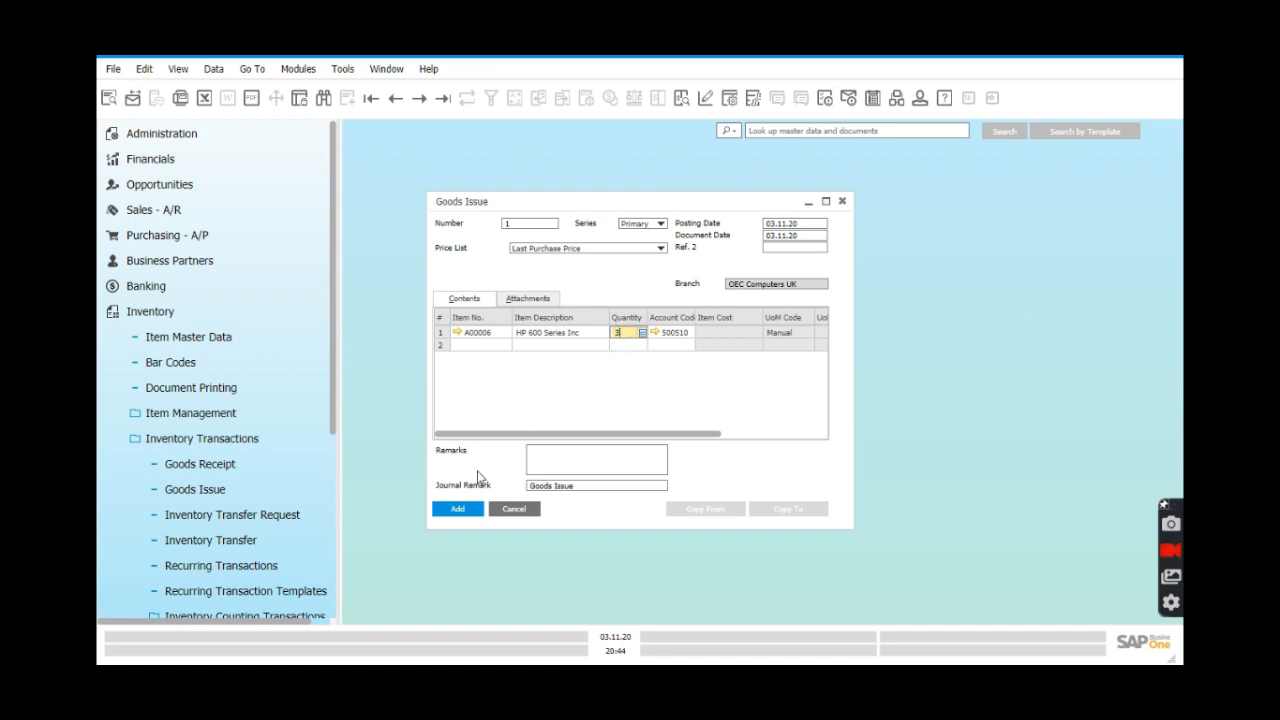
Post the goods issue and step back to Goods Issue 1, showing cost GBP 248.28.
left_click(457, 510)
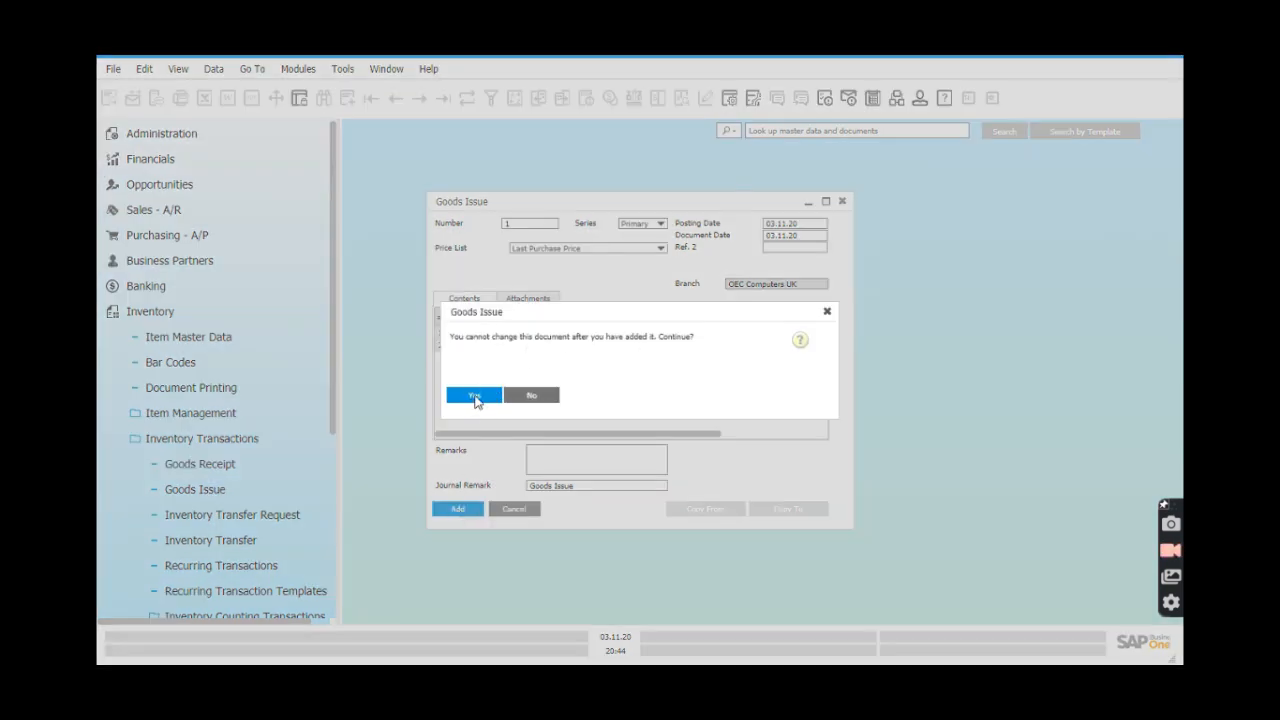
left_click(474, 396)
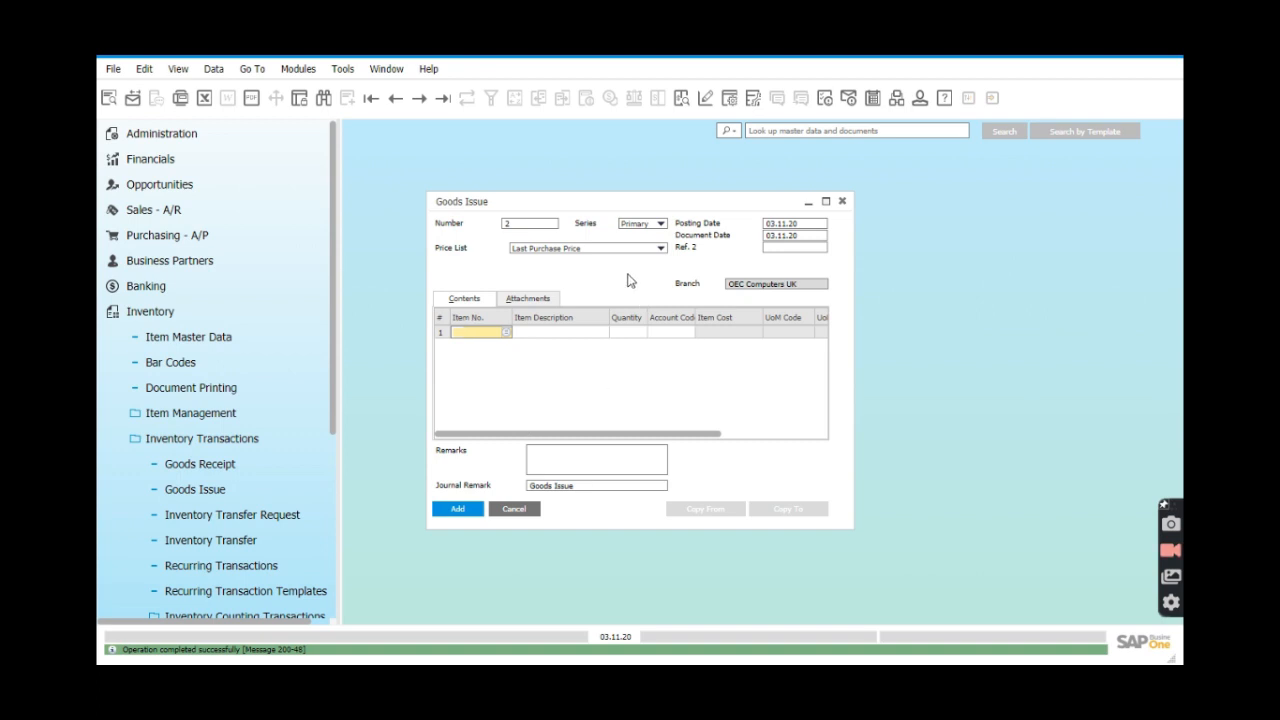
left_click(443, 100)
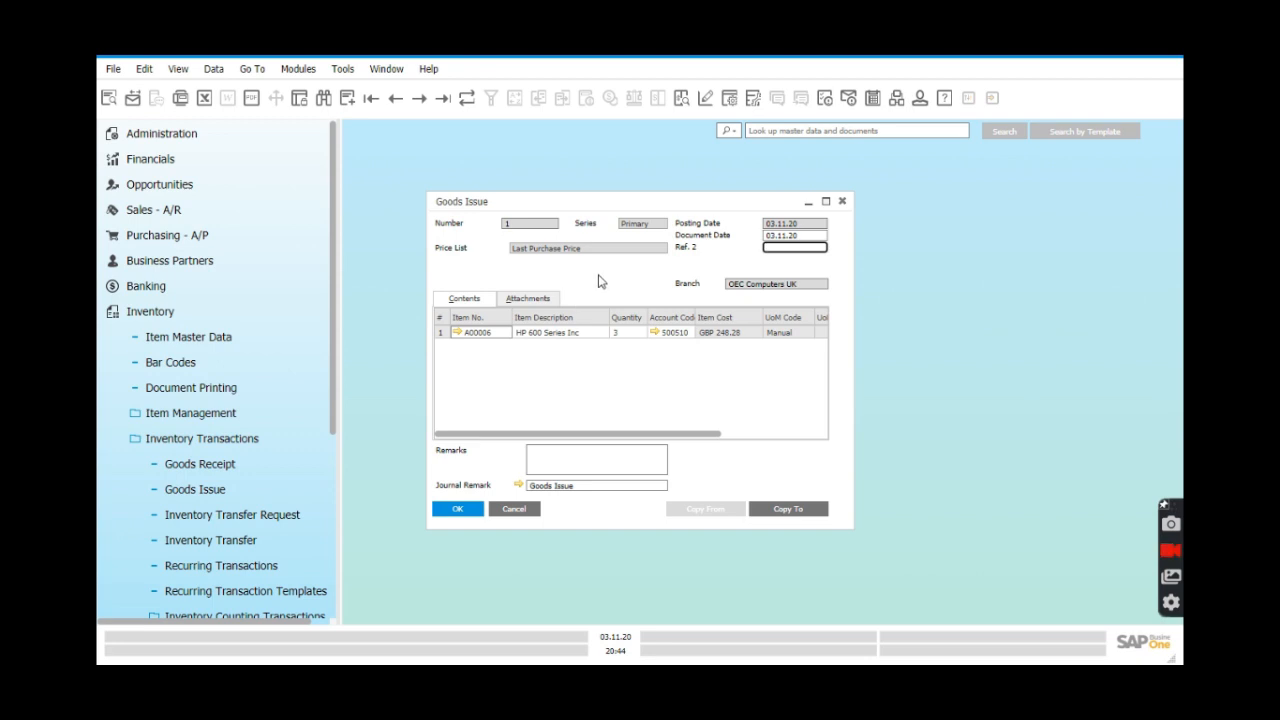
Start a new goods issue with items A00001 and A00002 on rows 1 and 2.
left_click(344, 104)
left_click(504, 335)
key("Tab")
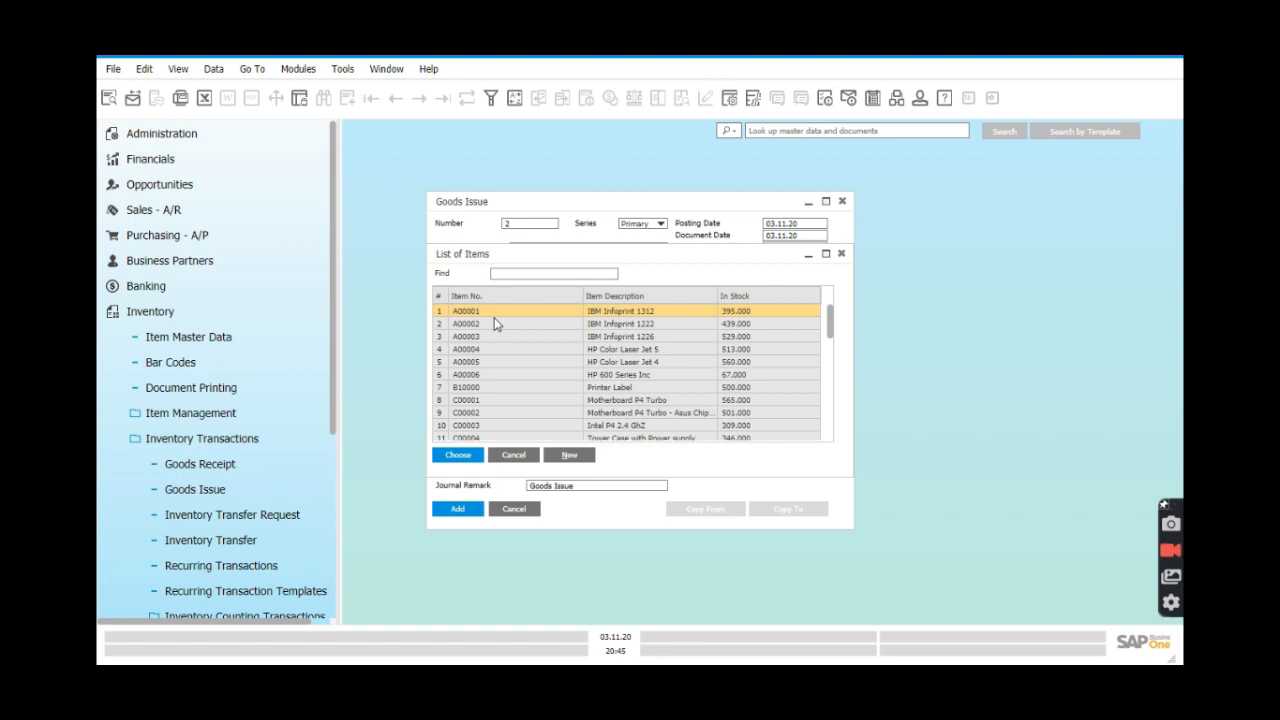
left_click(482, 324, "ctrl")
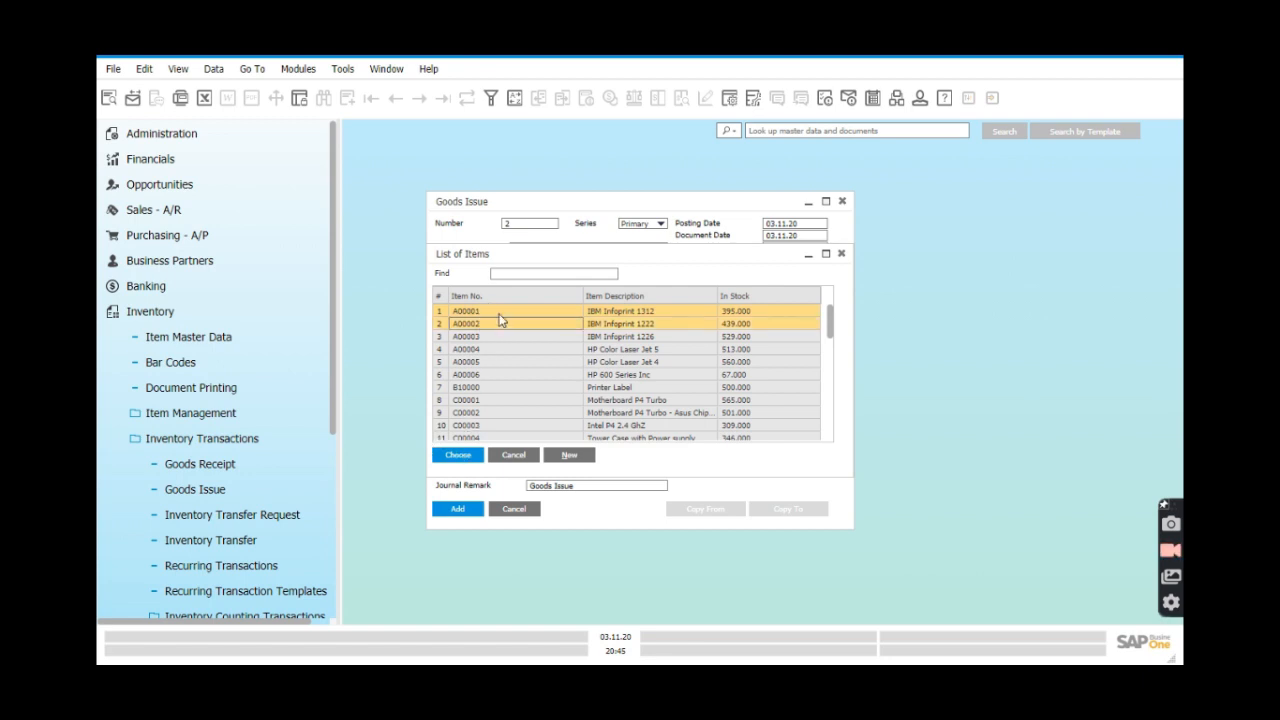
left_click(458, 456)
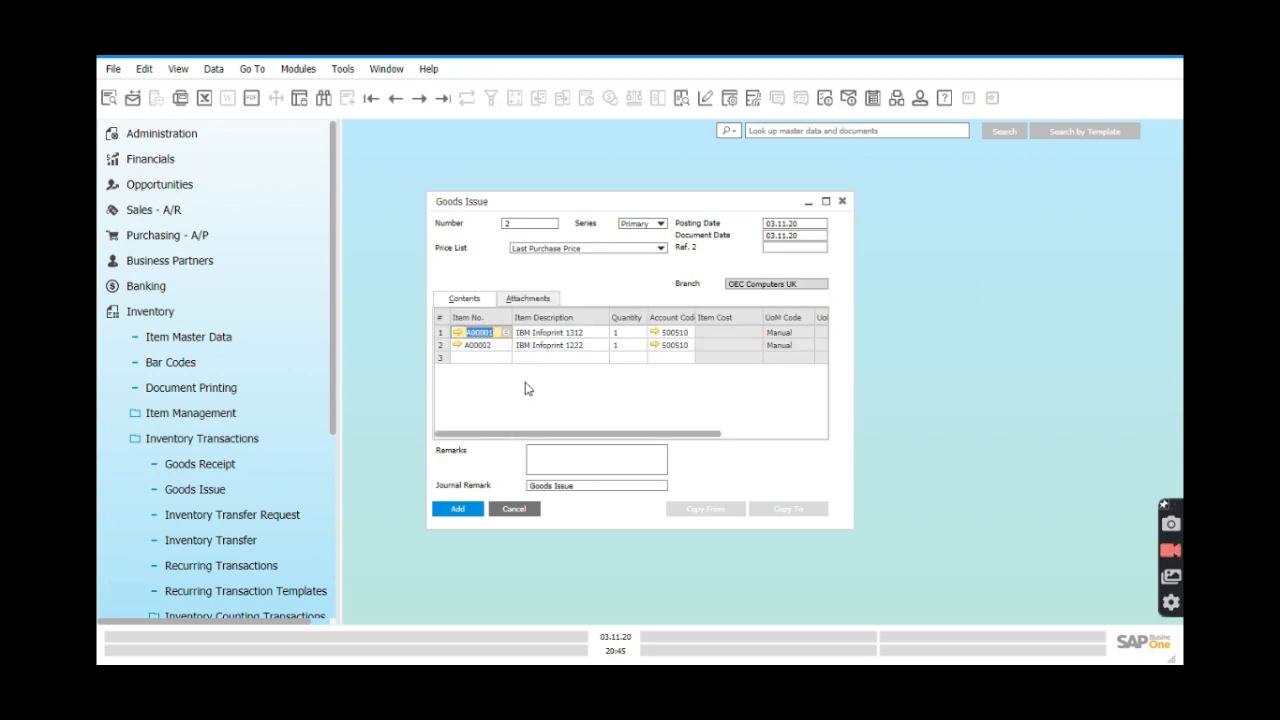
Set row quantities to 3 and 2 and post Goods Issue 2.
left_click(628, 338)
left_click(628, 336)
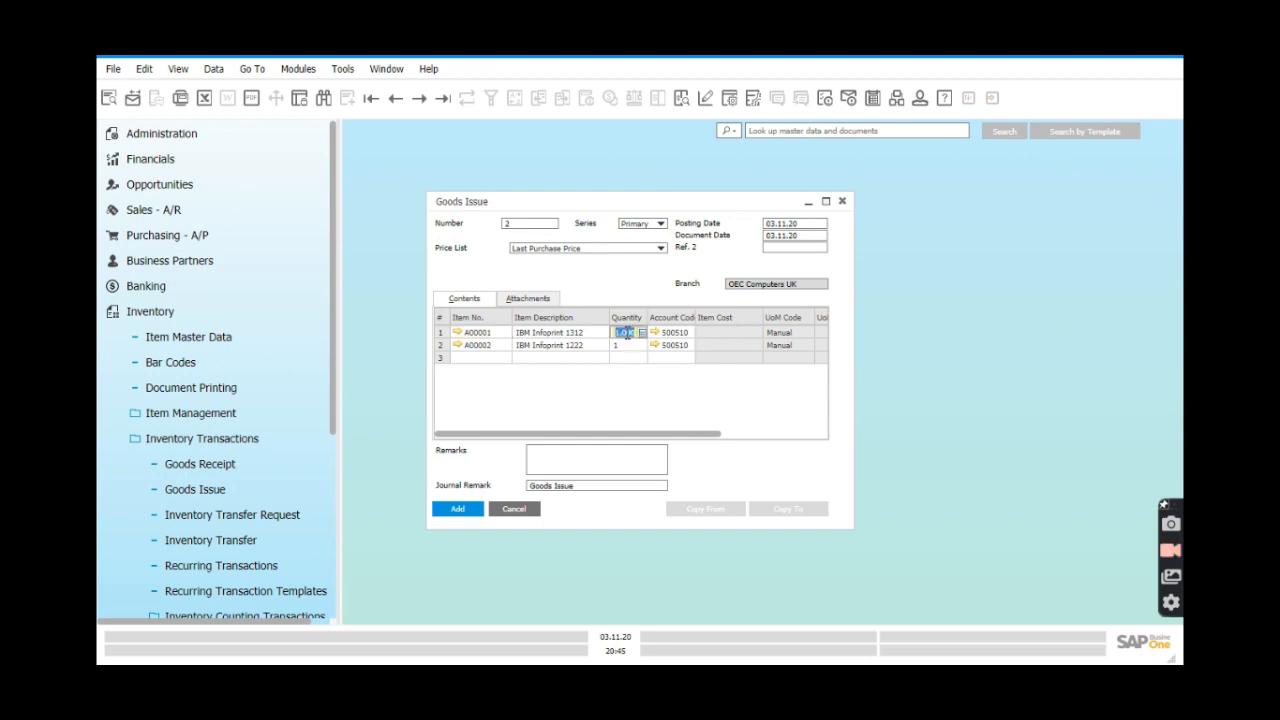
type("3")
left_click(625, 345)
type("2")
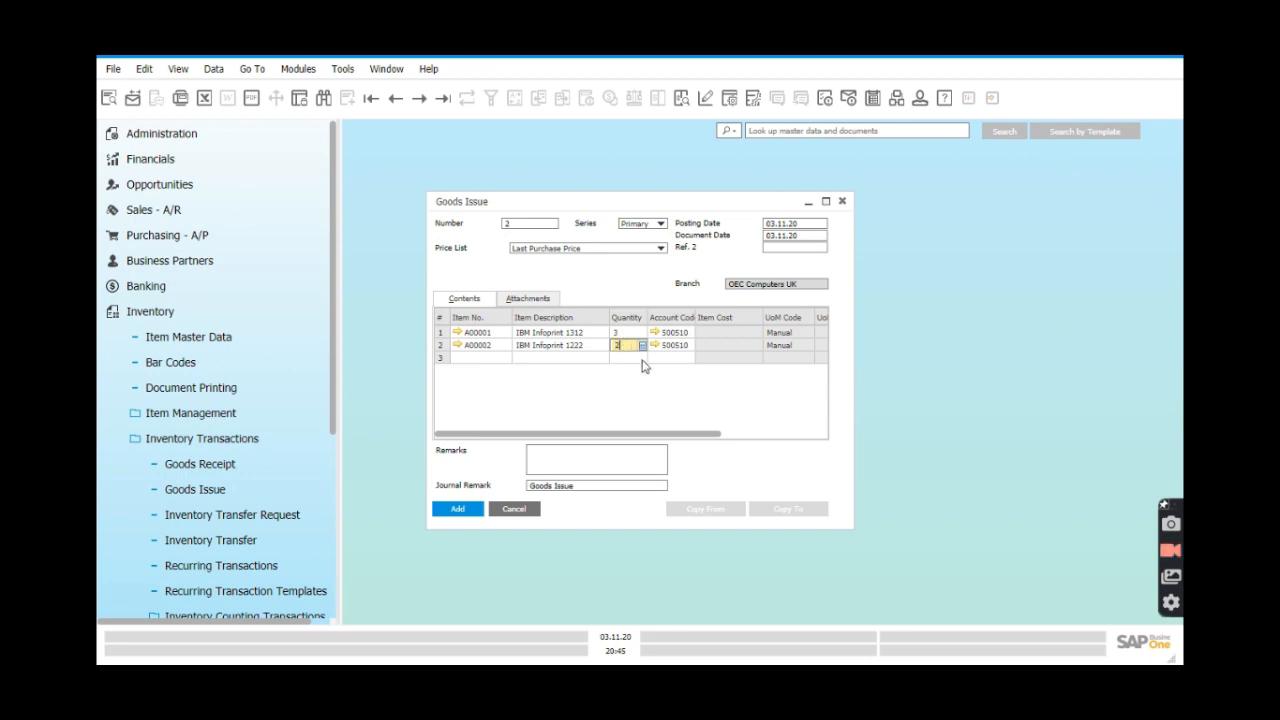
left_click(463, 510)
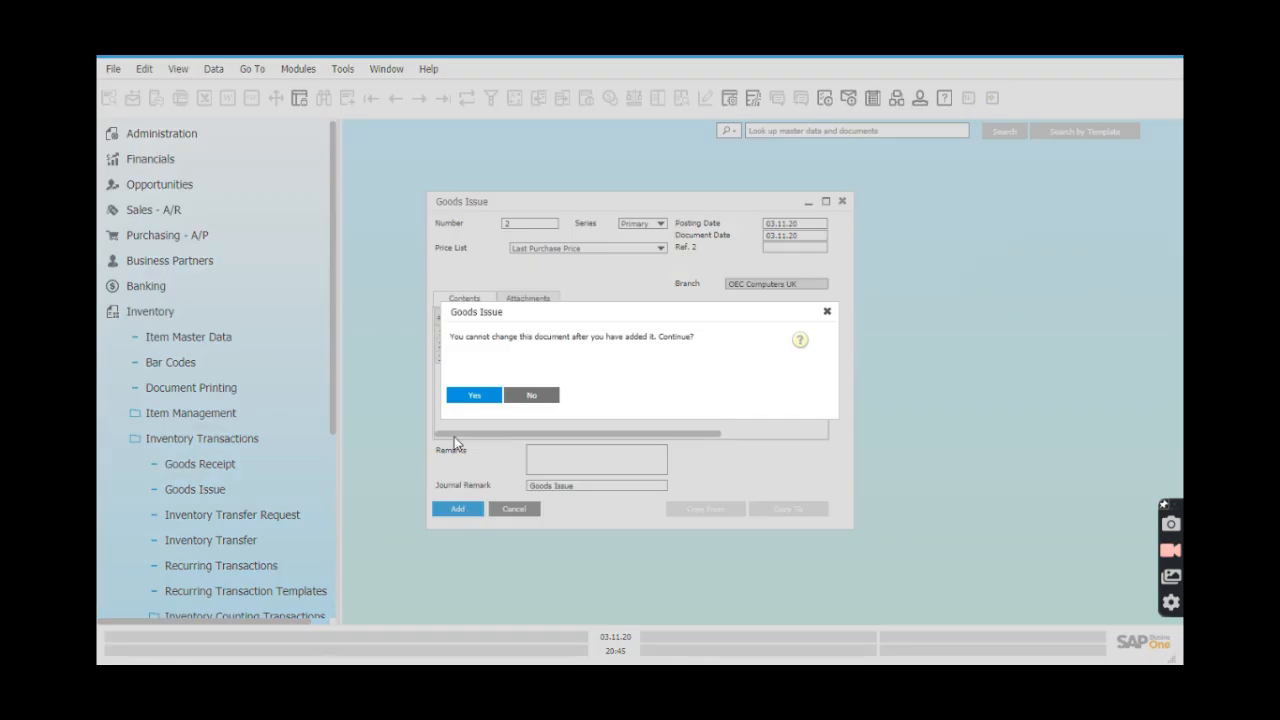
left_click(477, 396)
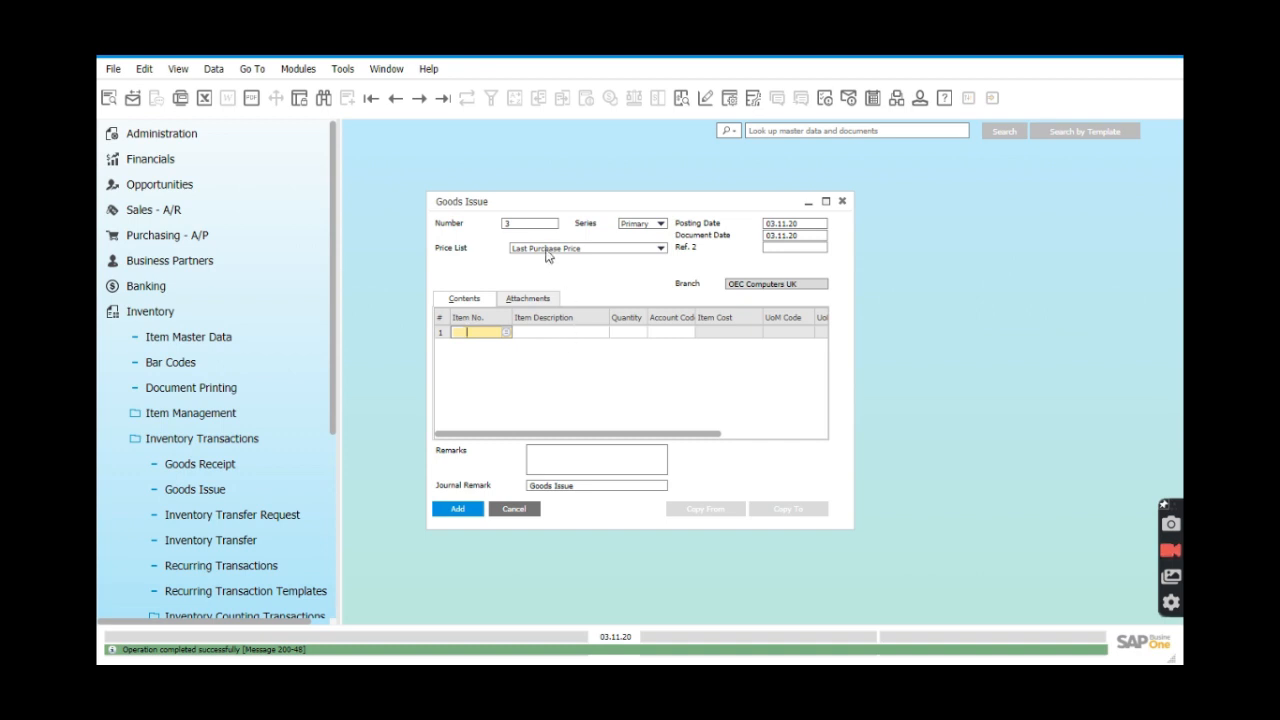
Review Goods Issue 2 with its two item rows, then close the Goods Issue window.
left_click(442, 100)
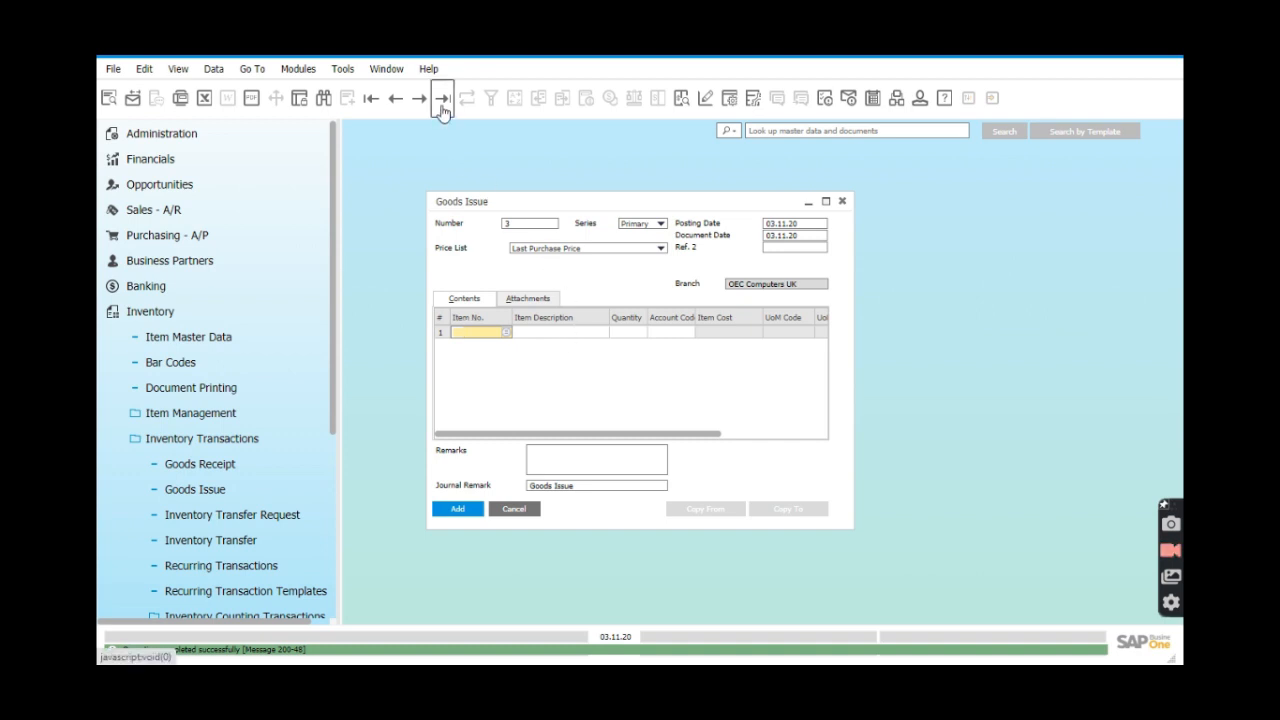
left_click(734, 401)
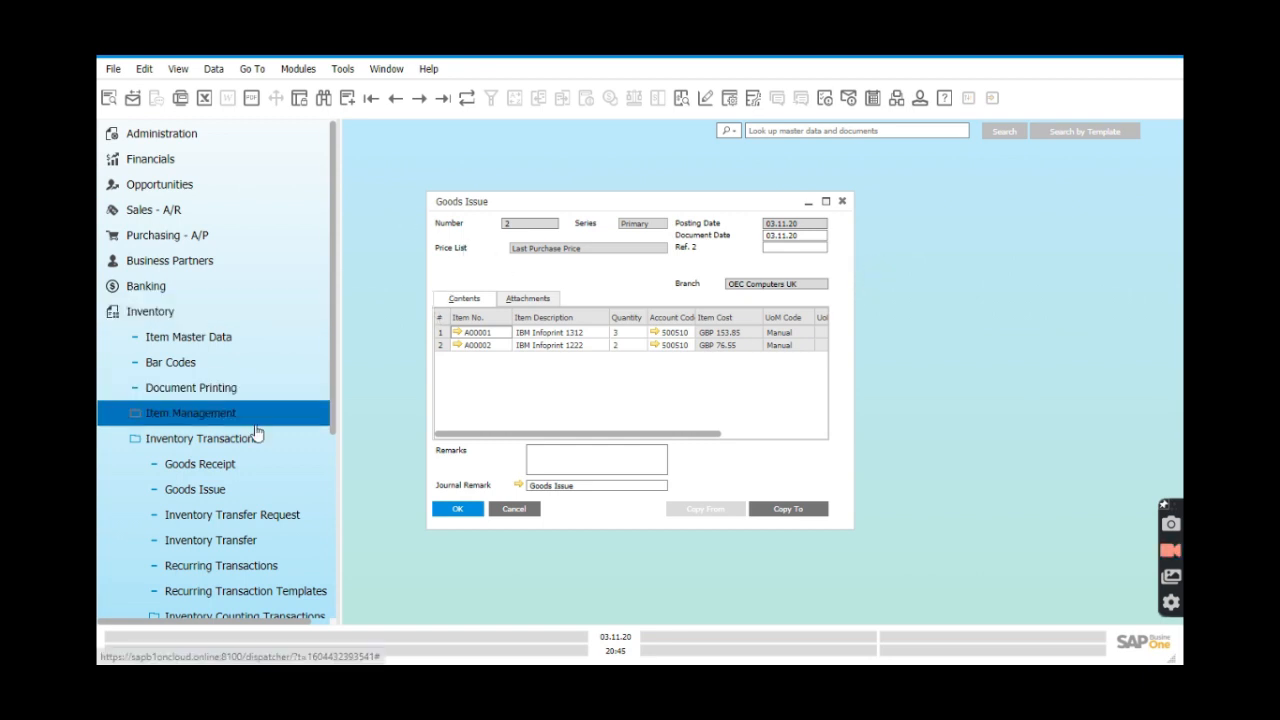
left_click(846, 206)
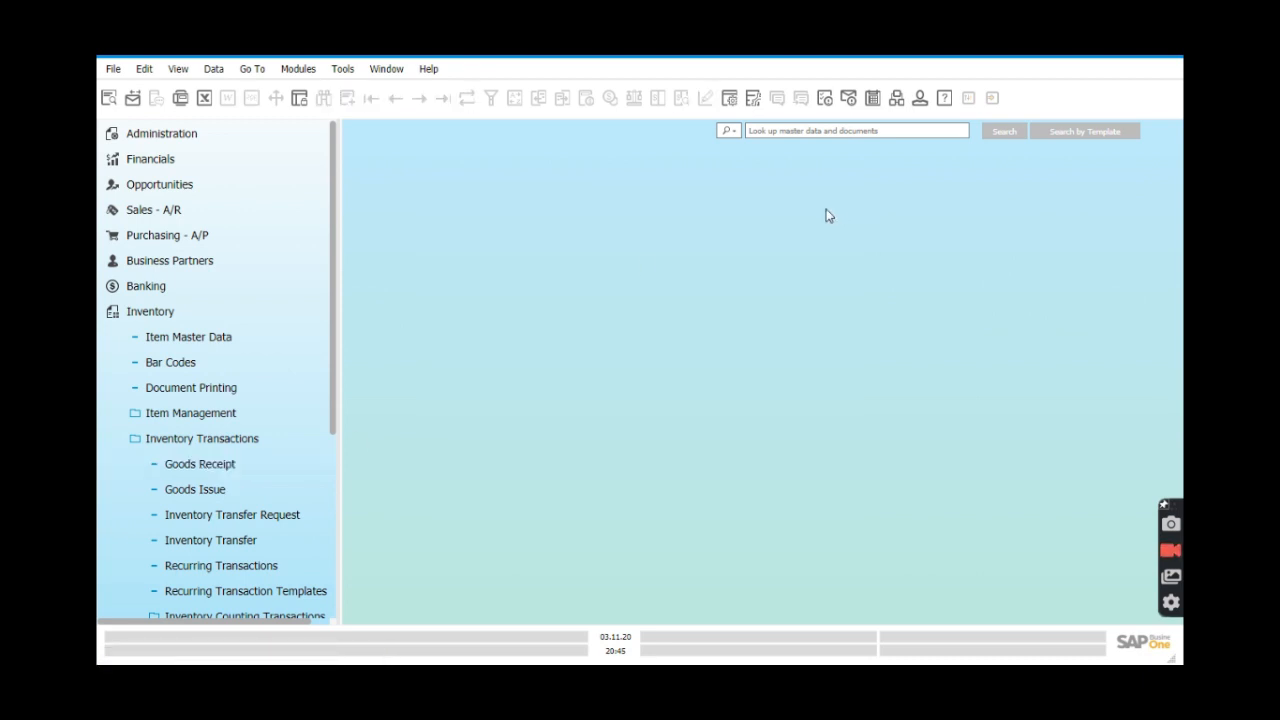
Collapse the Inventory module in the Main Menu.
left_click(216, 322)
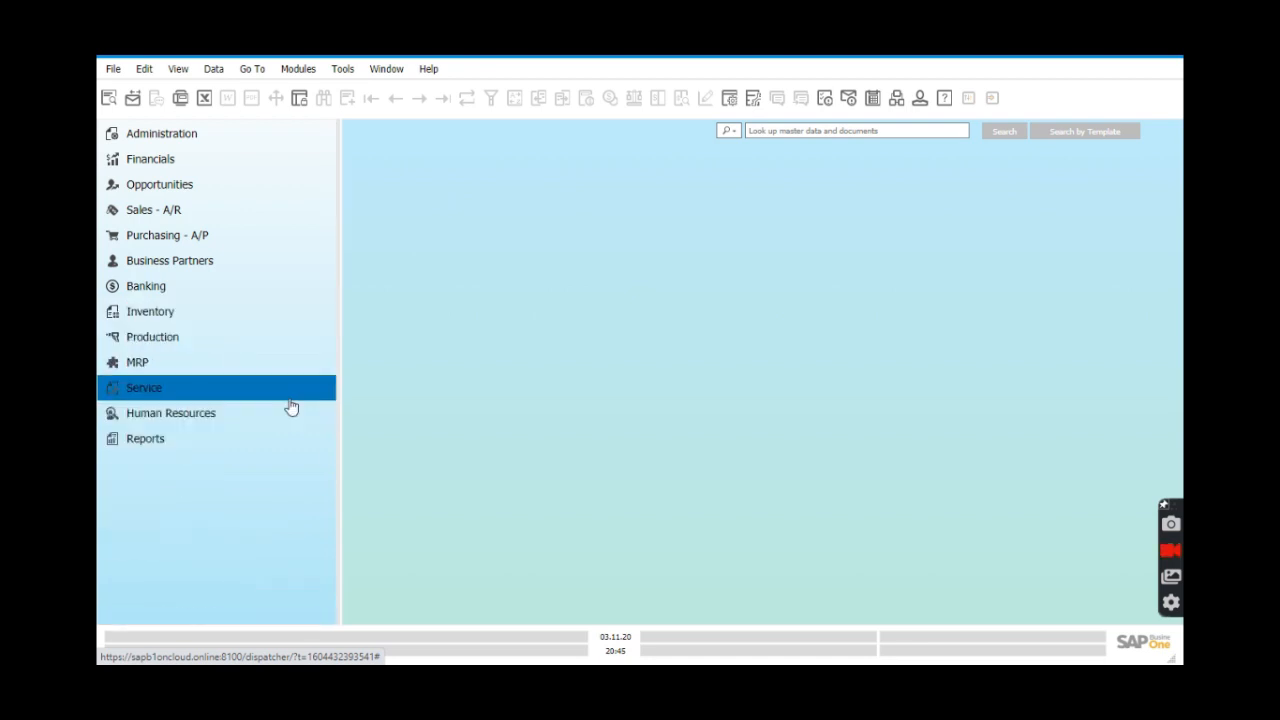
Open Period and Volume Discounts from Inventory > Price Lists and list the available price lists.
left_click(221, 325)
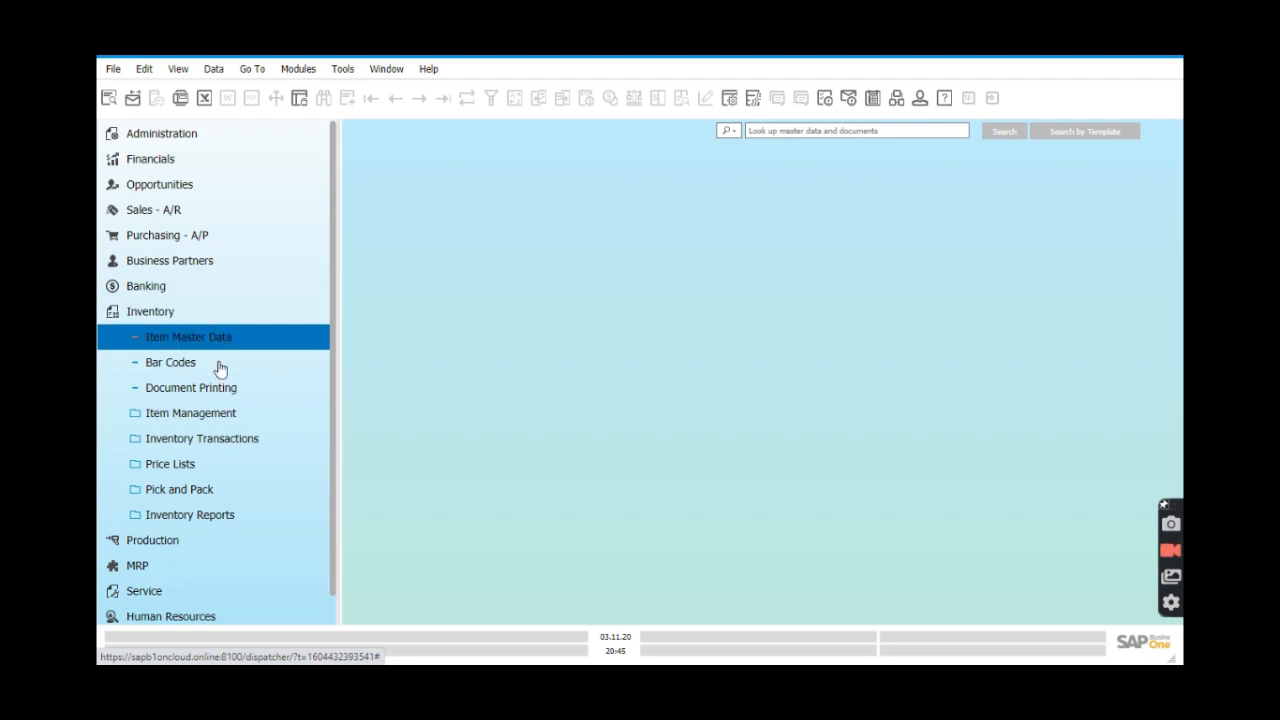
left_click(230, 467)
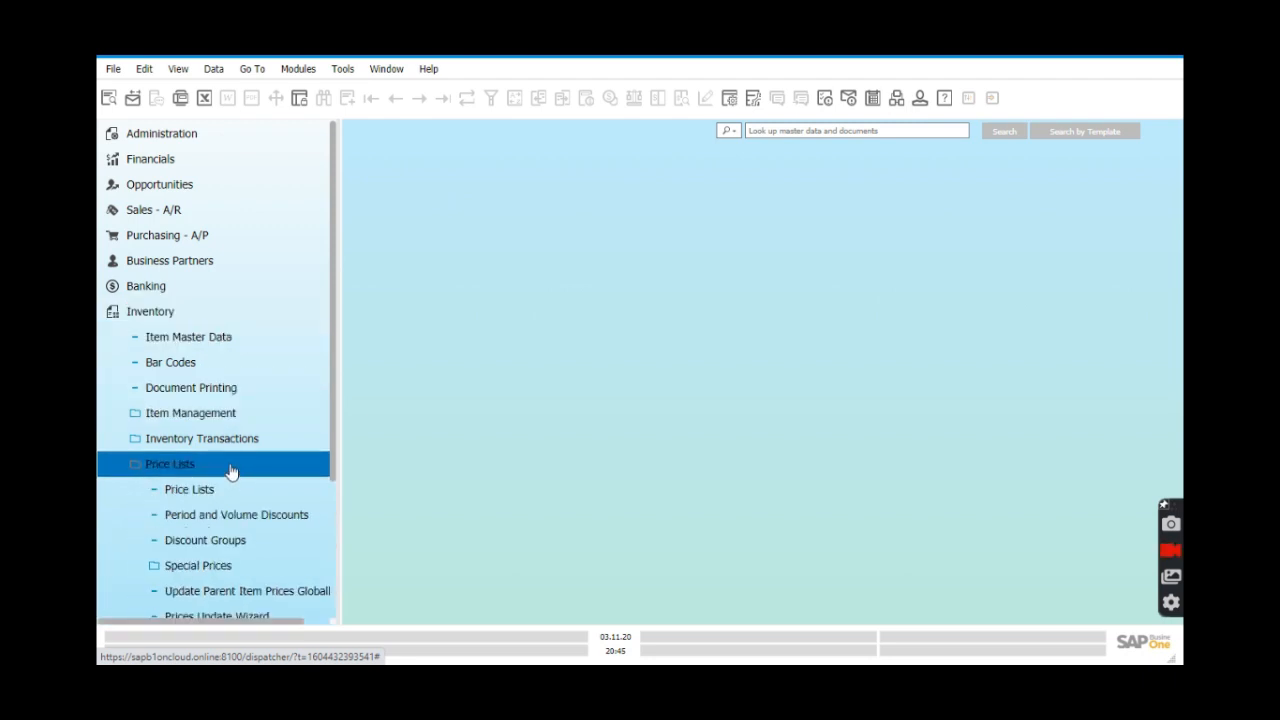
scroll(252, 500, "down", 1)
scroll(254, 509, "down", 1)
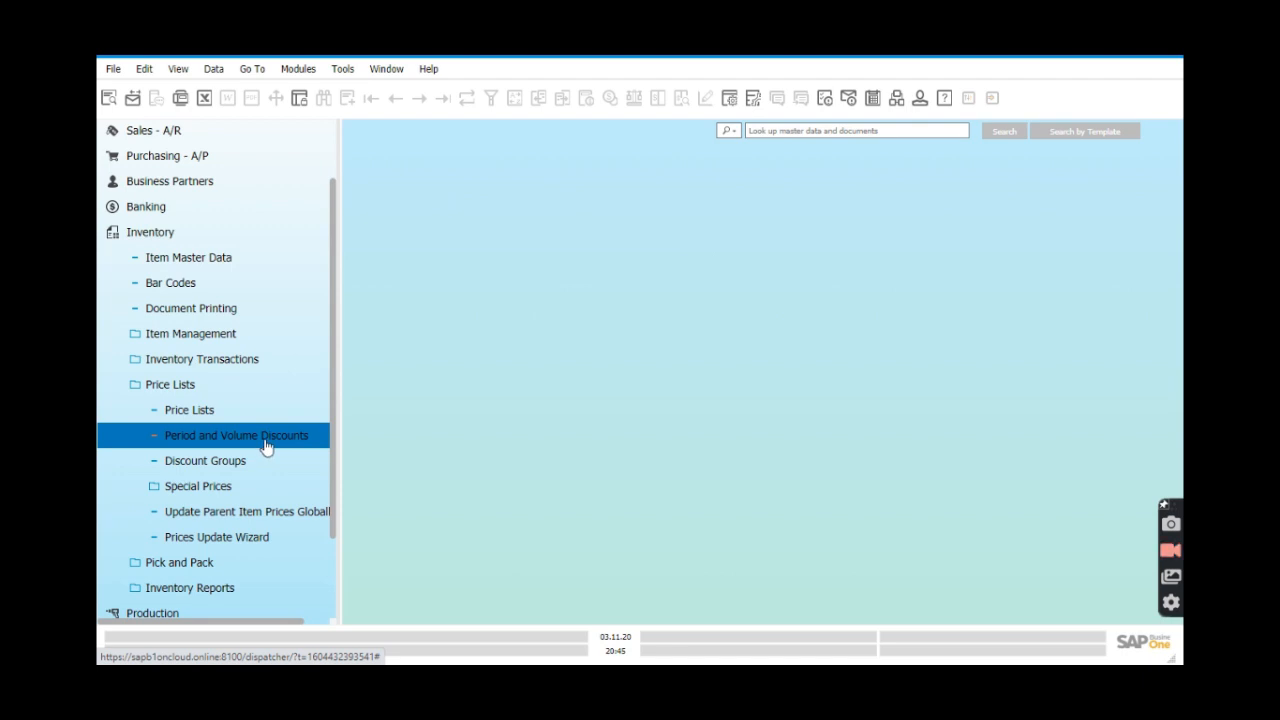
left_click(266, 446)
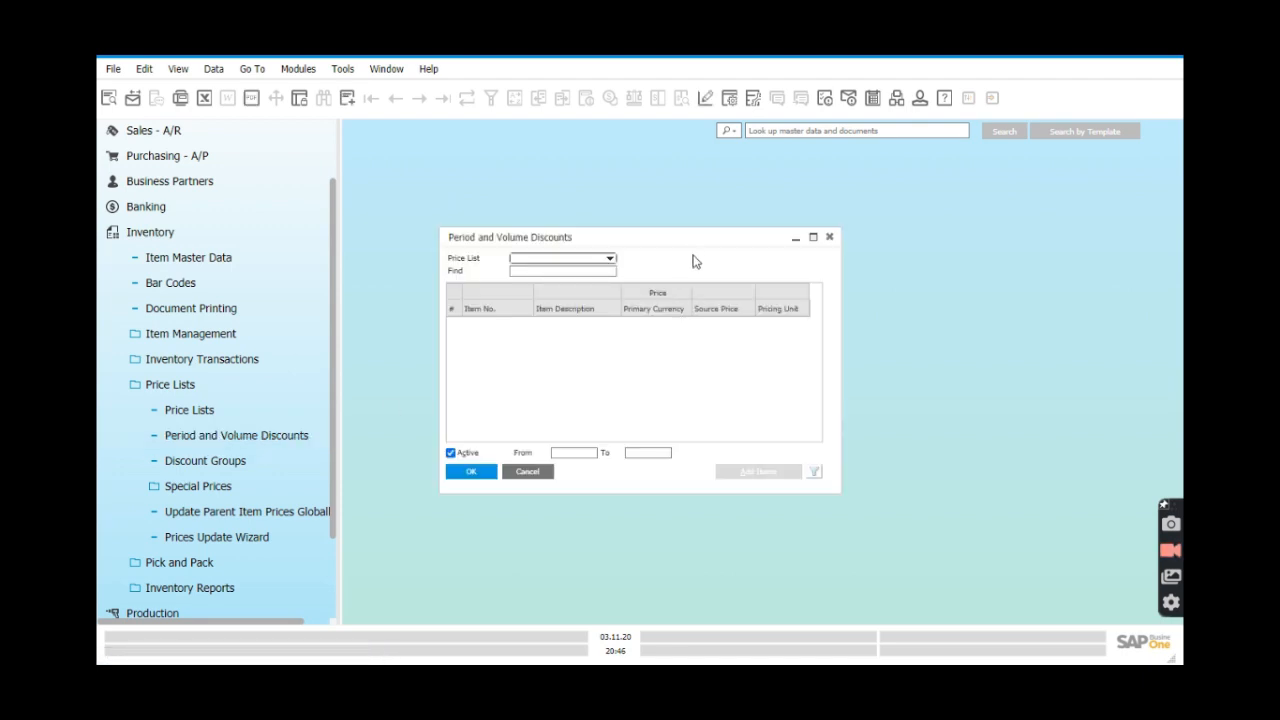
left_click_drag(689, 236, 740, 232)
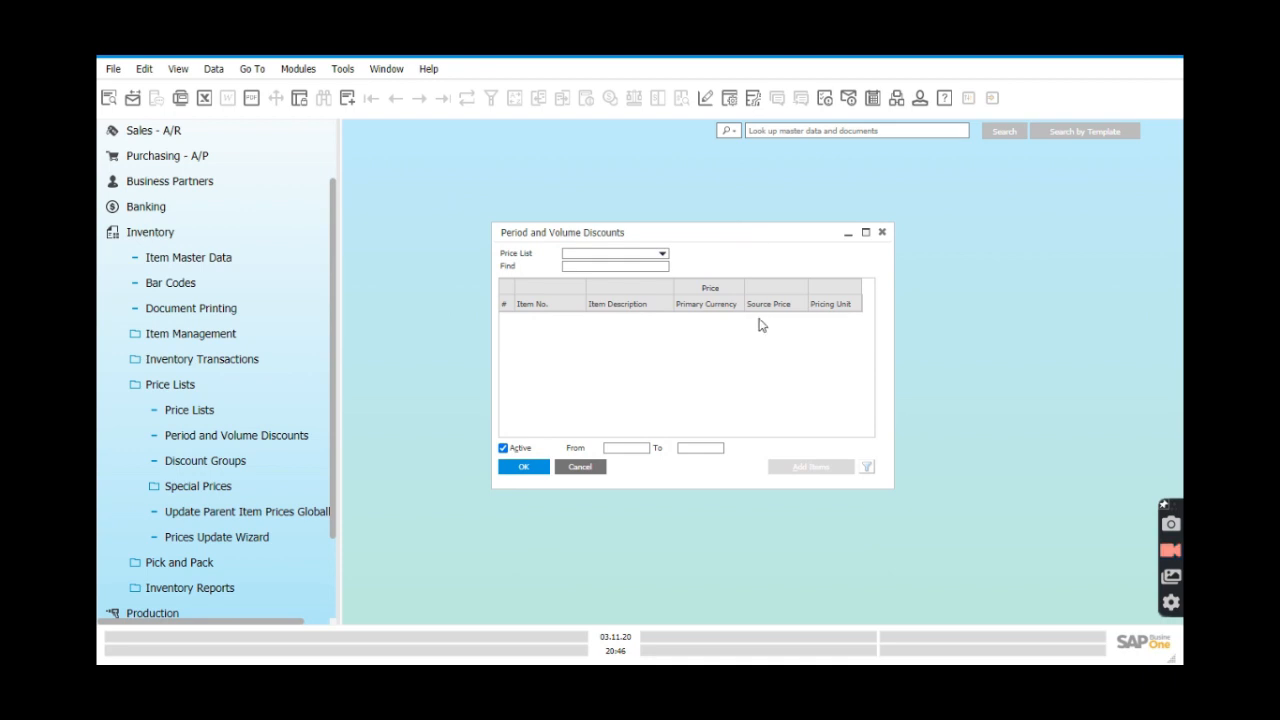
left_click(662, 253)
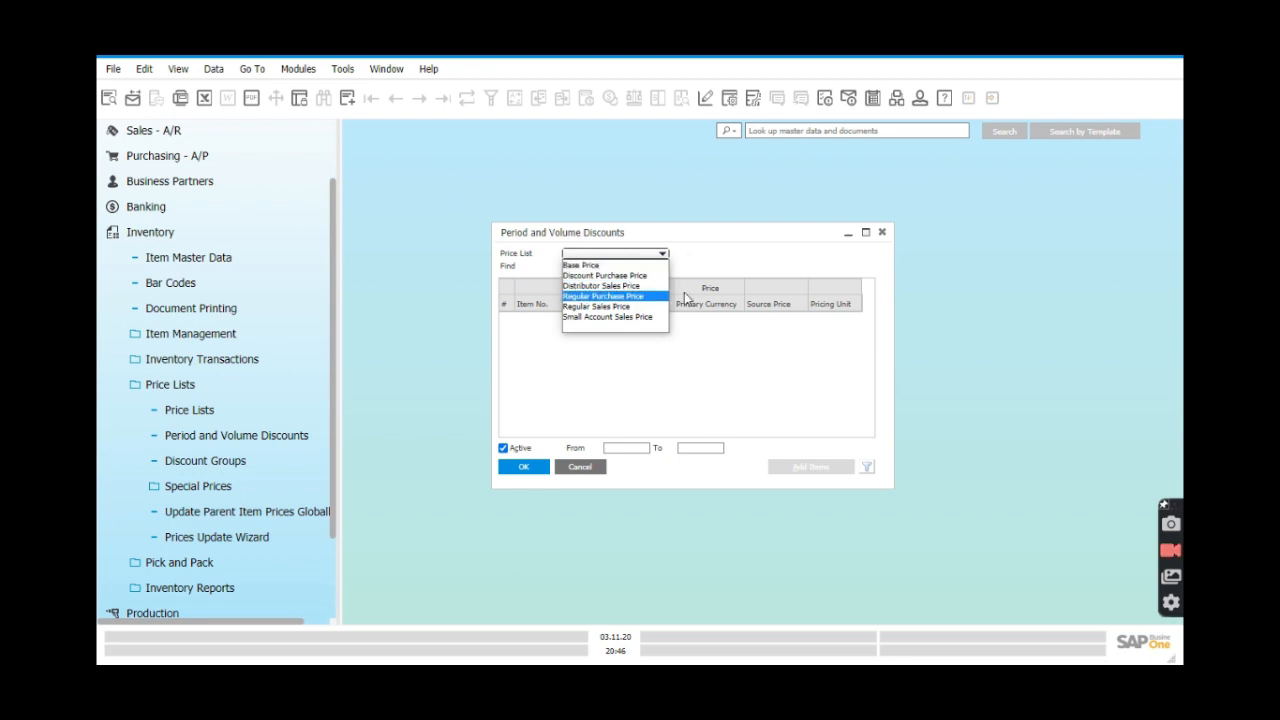
Close the Period and Volume Discounts window and open a blank Business Partner Master Data form.
left_click(751, 260)
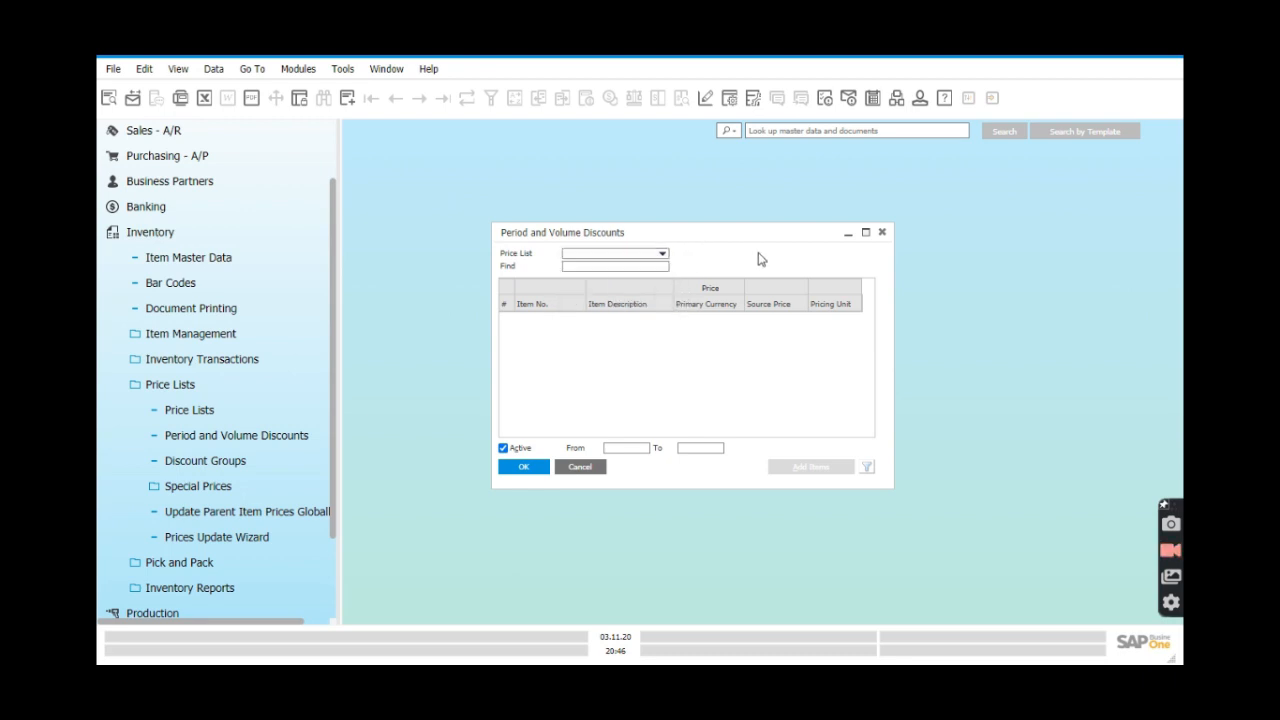
left_click(882, 232)
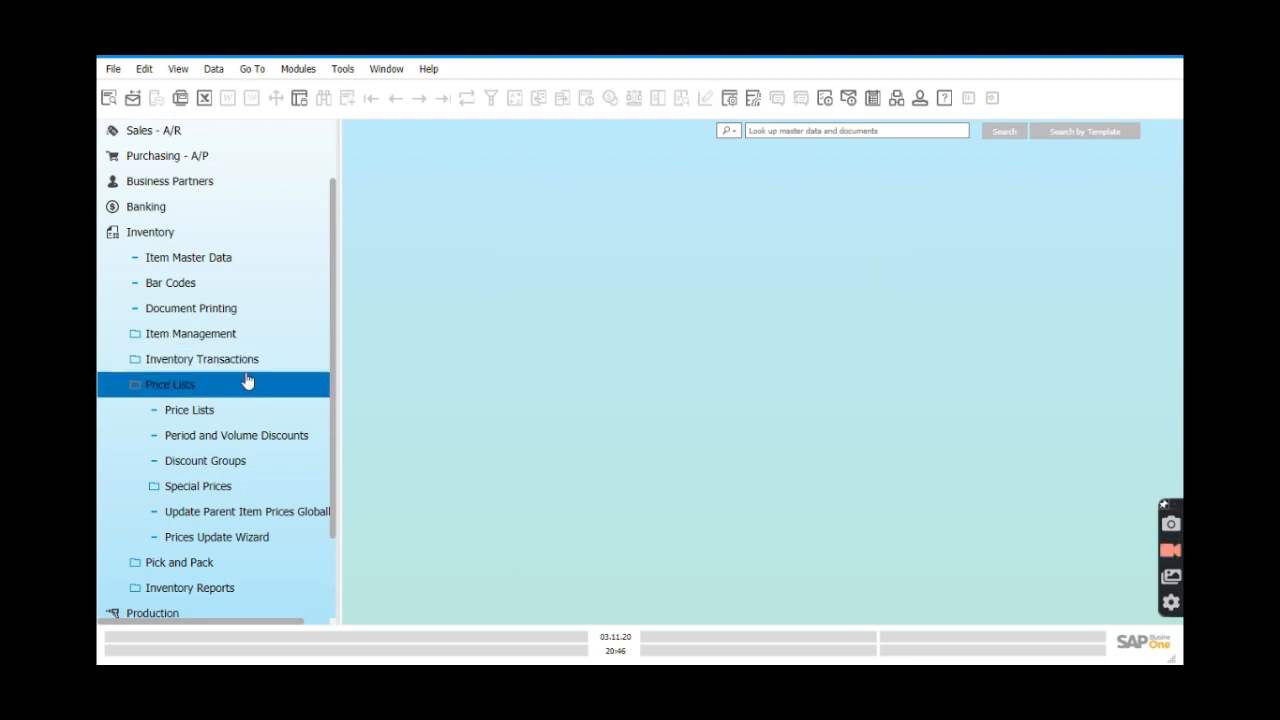
left_click(192, 240)
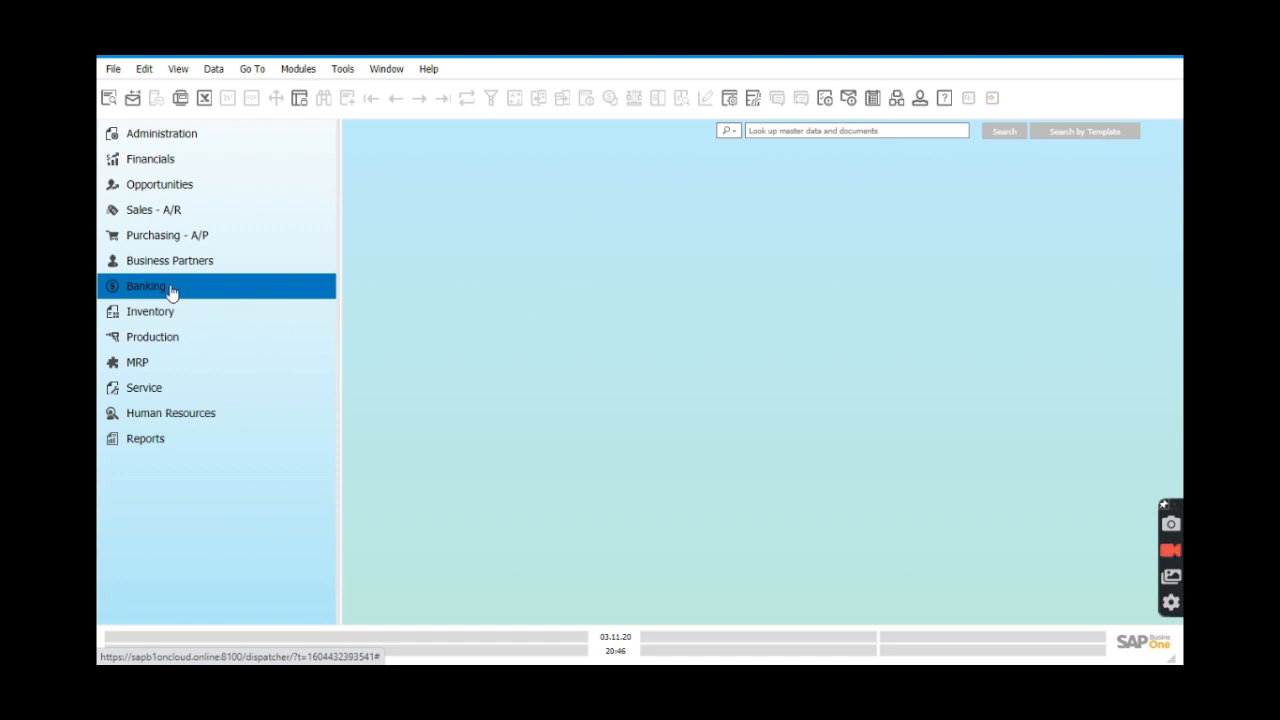
left_click(222, 270)
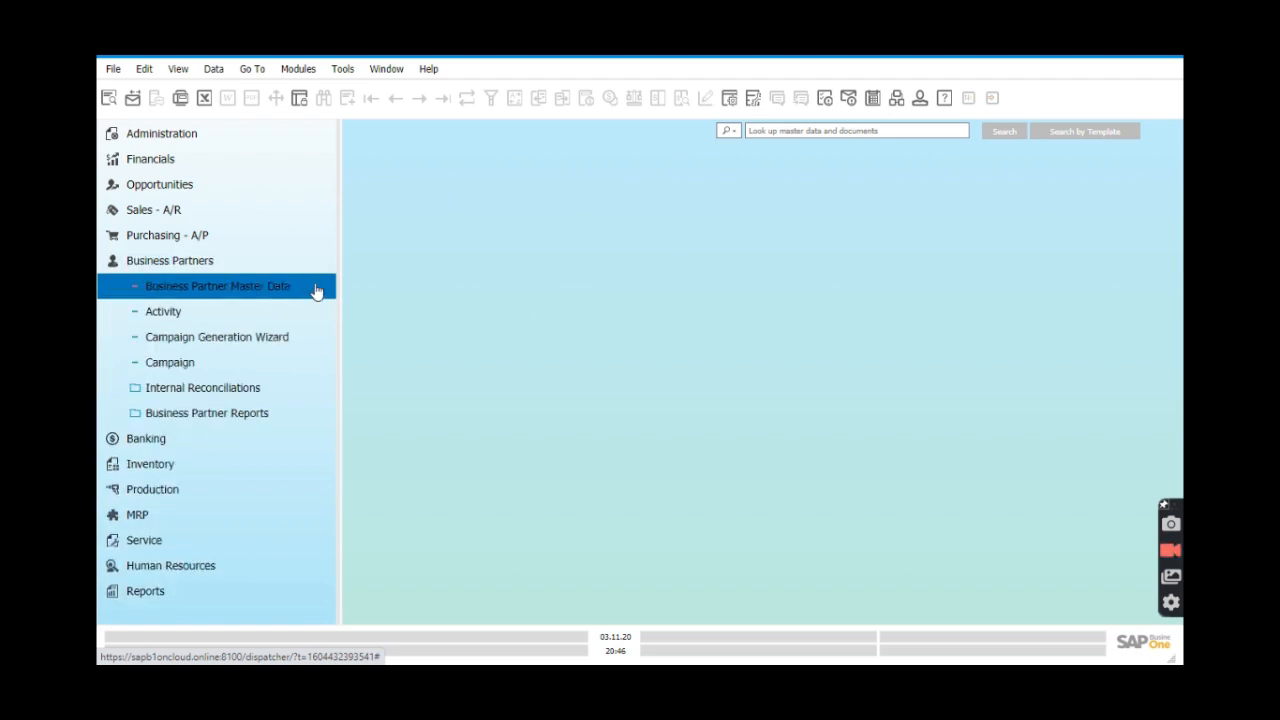
left_click(312, 287)
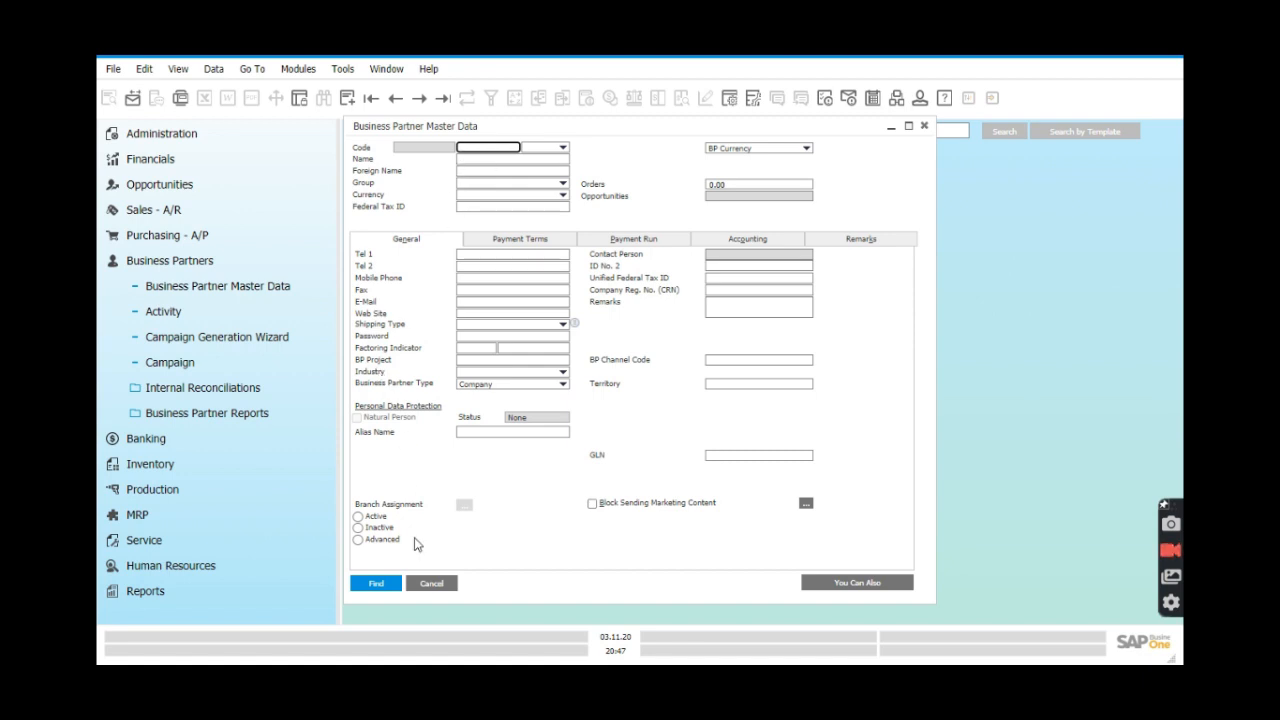
Close all other windows, load the first customer's master data, review its price list and discount settings, then close it.
left_click(388, 70)
left_click(440, 132)
key("Tab")
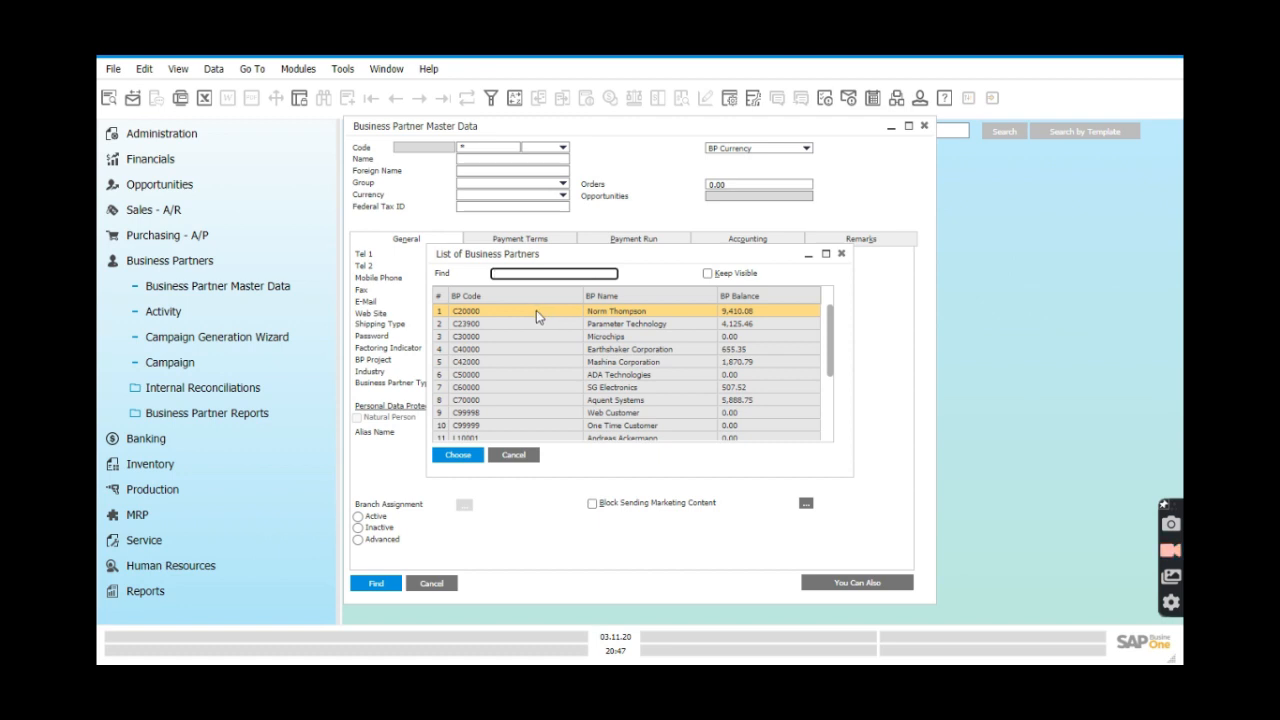
double_click(535, 311)
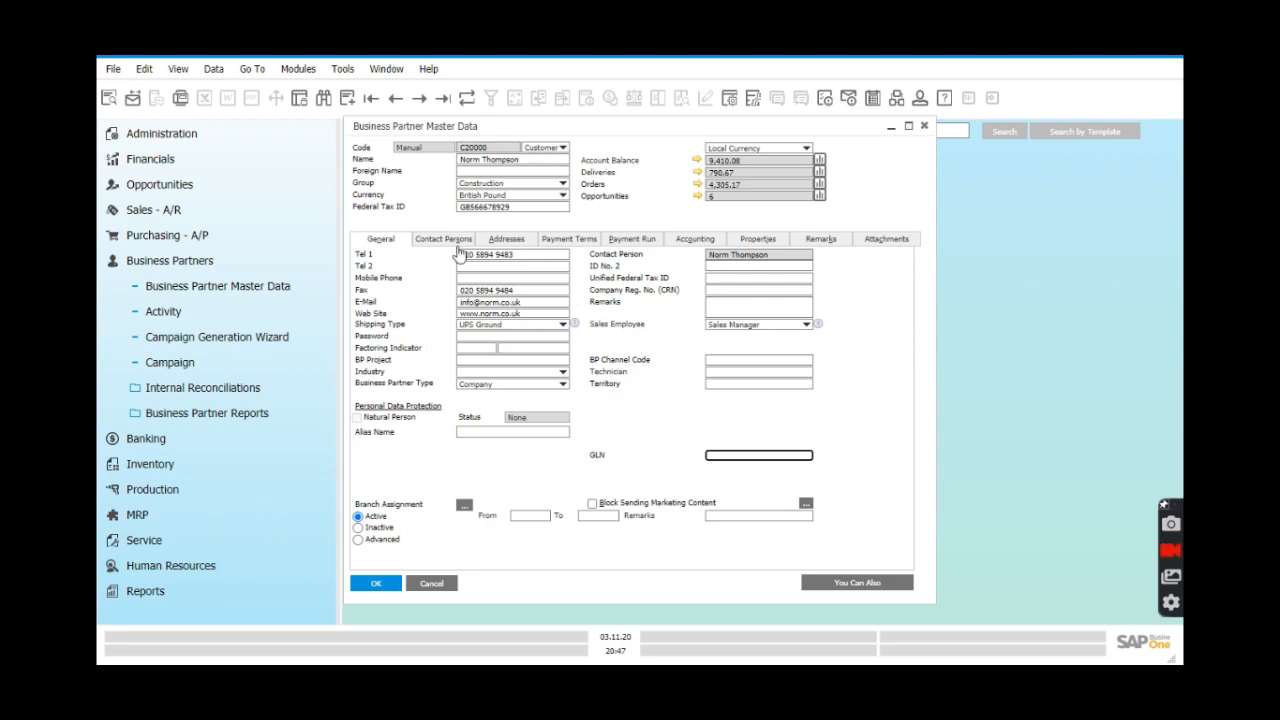
left_click(573, 247)
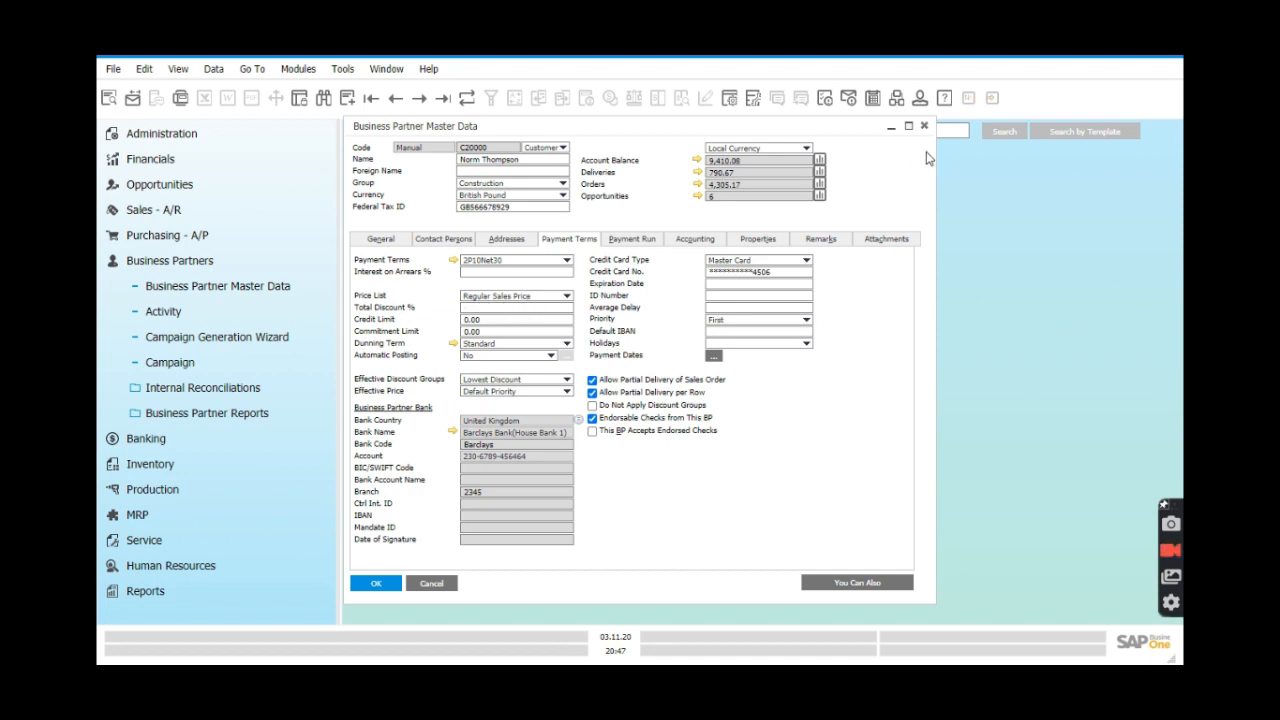
left_click(924, 127)
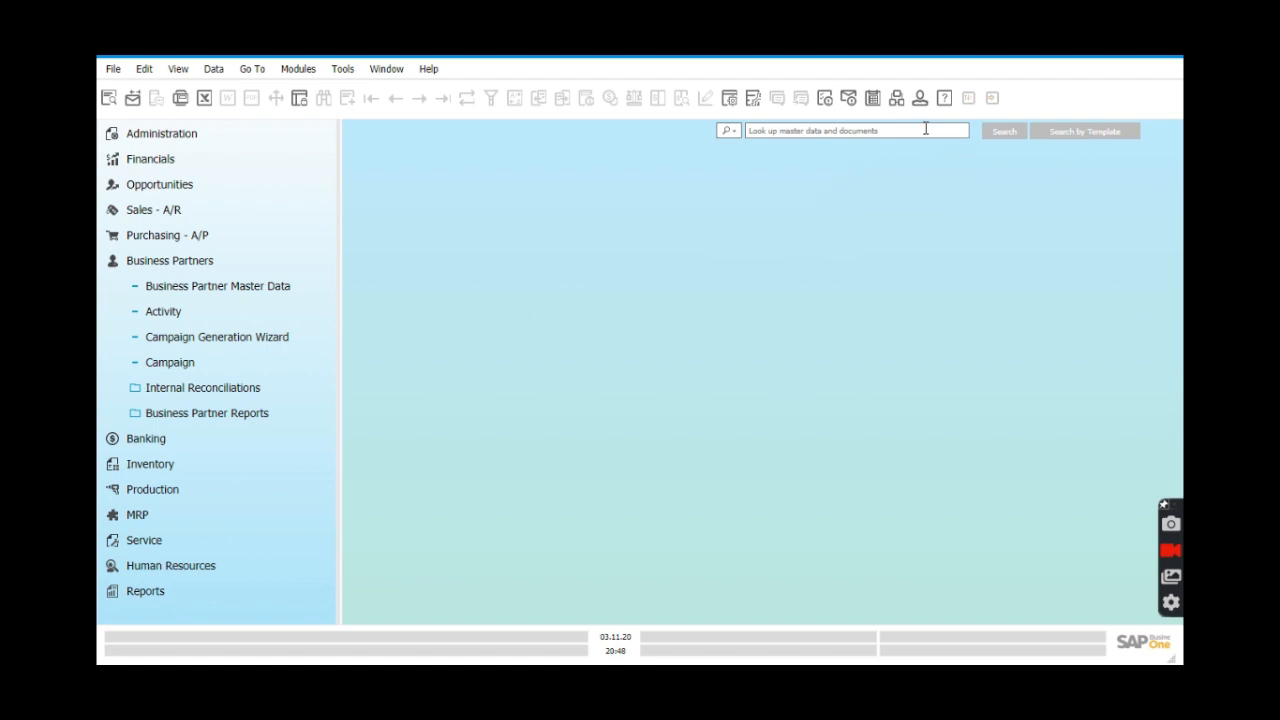
Reopen Inventory > Price Lists > Period and Volume Discounts and select the Regular Sales Price list.
left_click(131, 262)
left_click(135, 312)
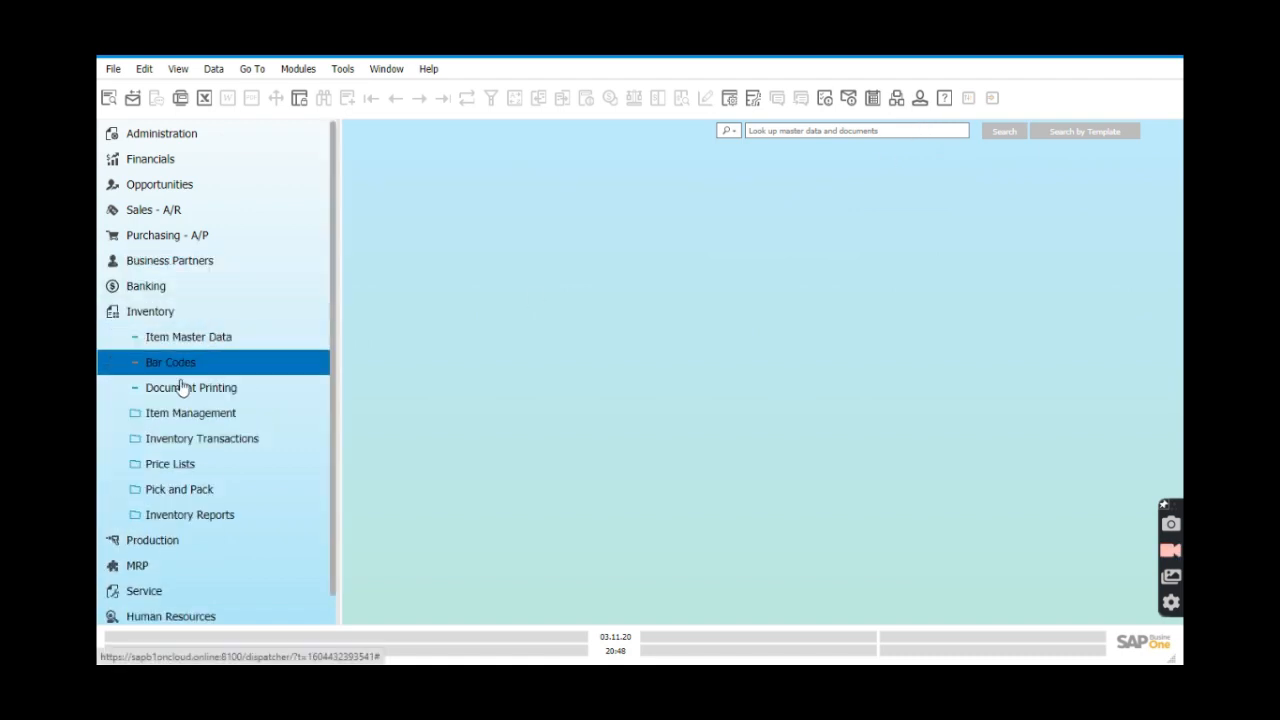
left_click(172, 468)
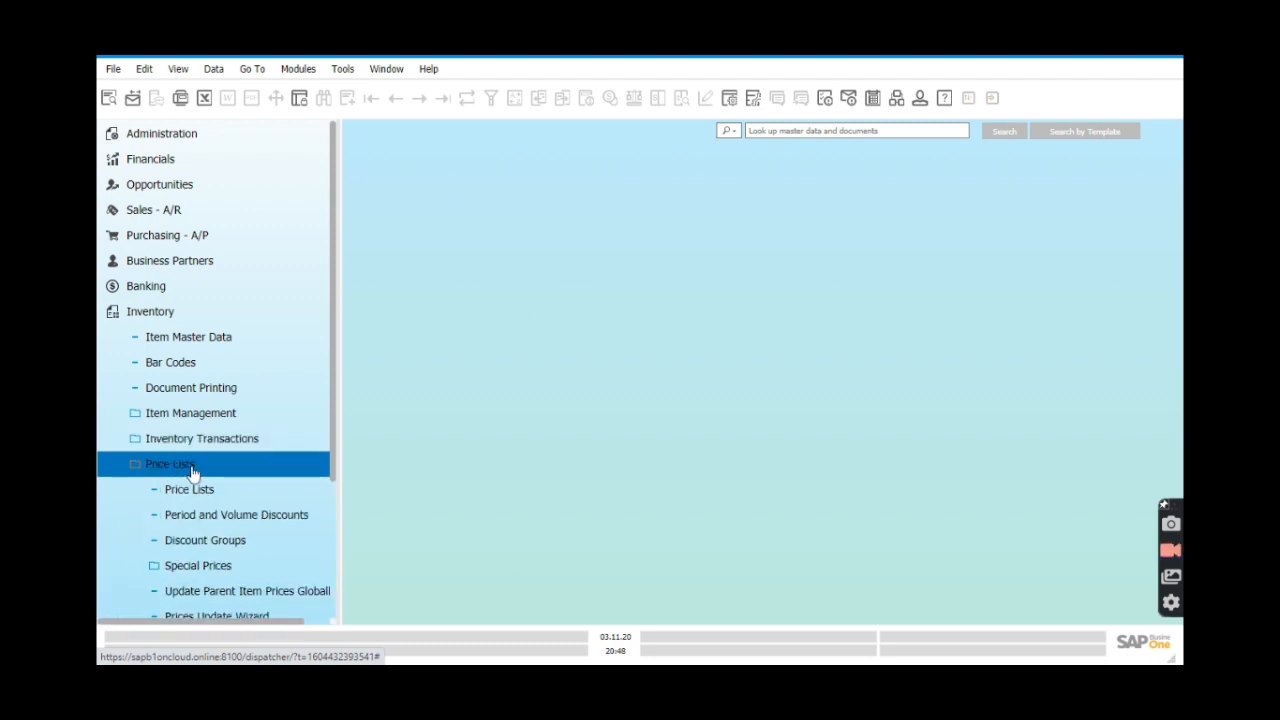
left_click(226, 528)
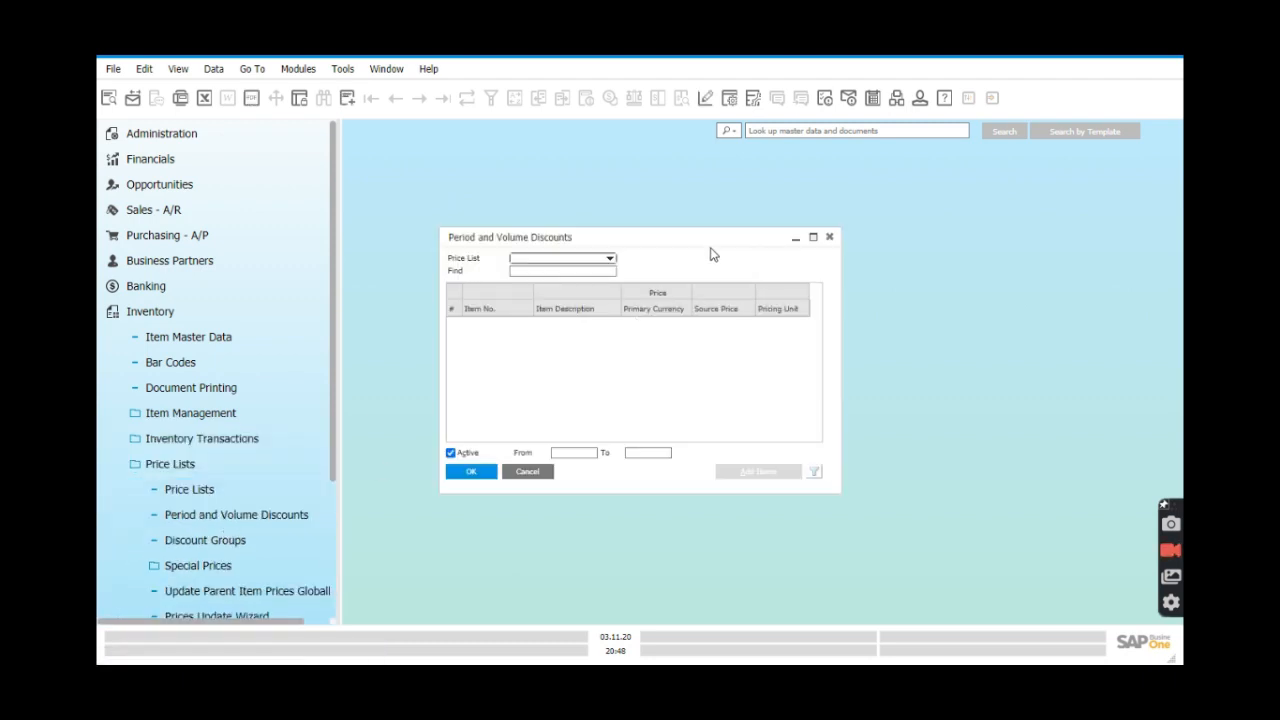
left_click_drag(701, 236, 722, 223)
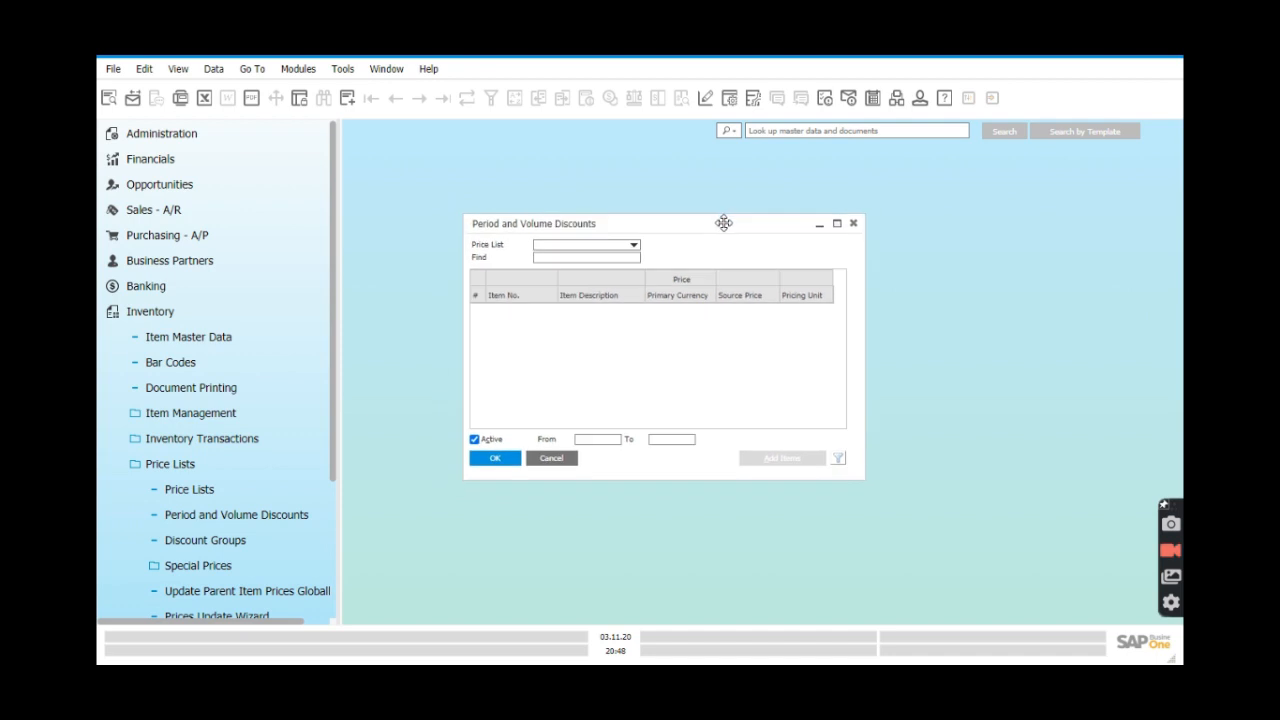
left_click(632, 247)
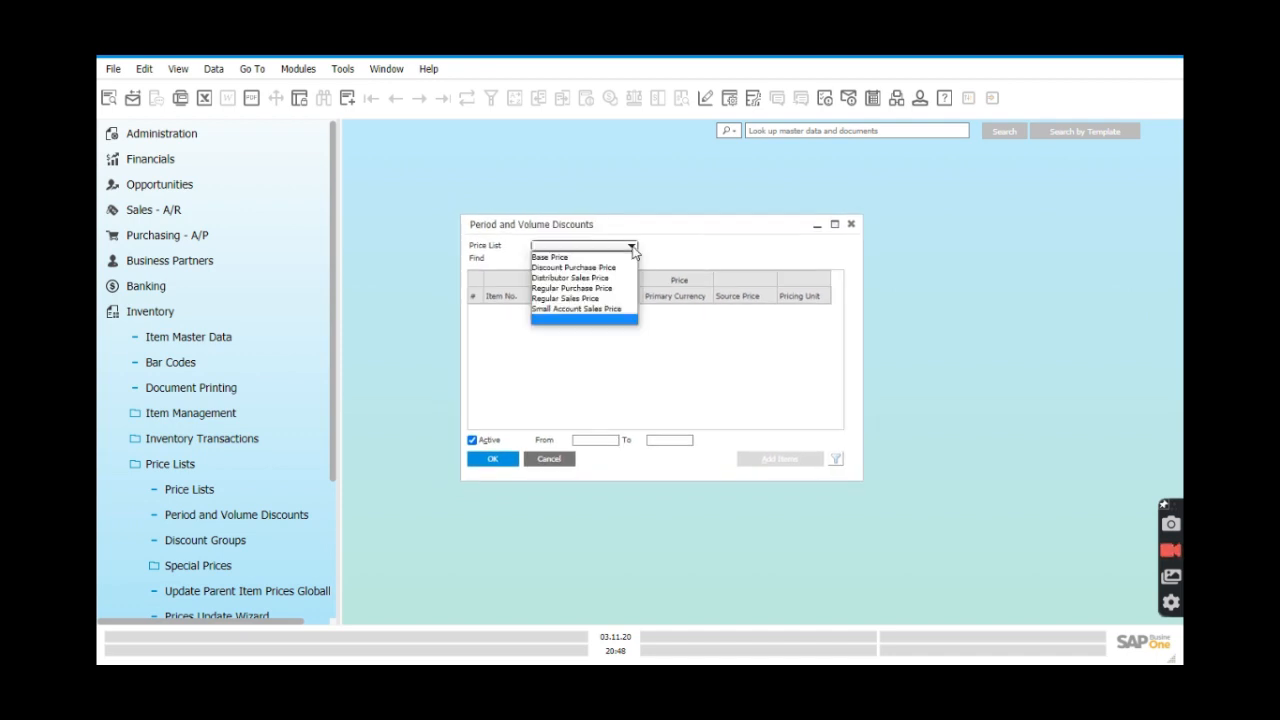
left_click(615, 300)
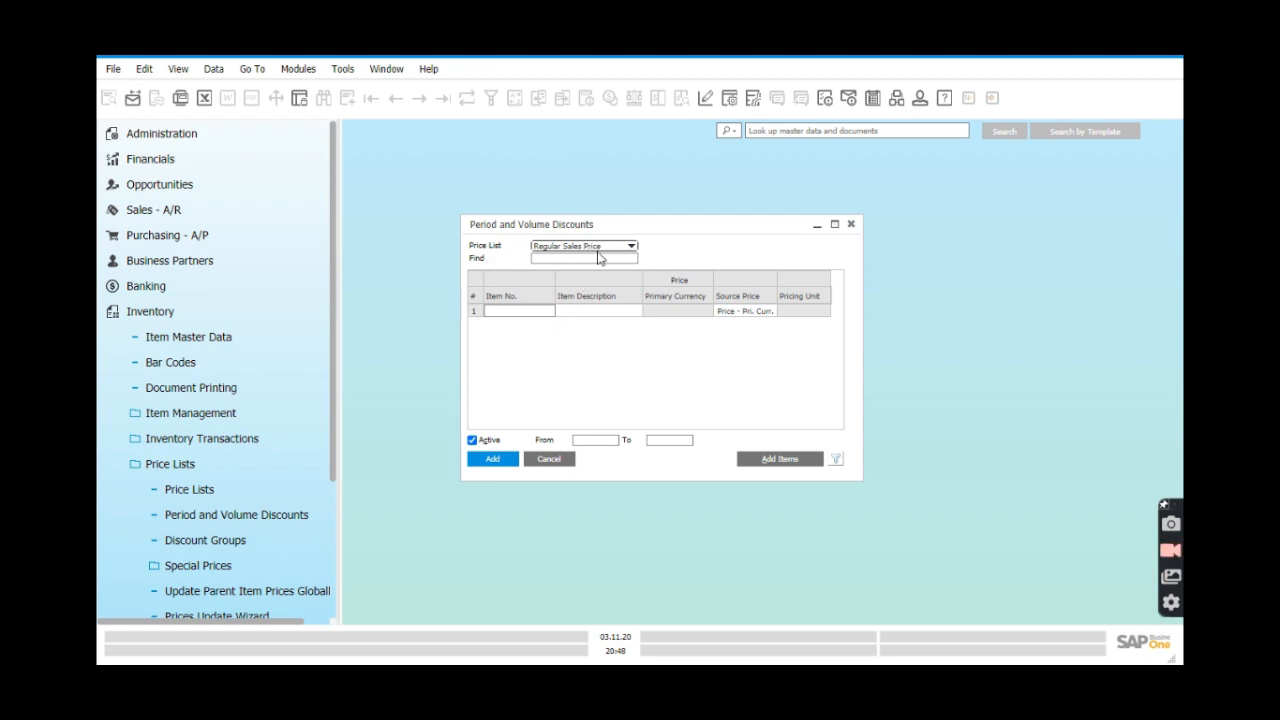
Add items A00001 through A00005 to the Regular Sales Price discount table.
left_click(553, 316)
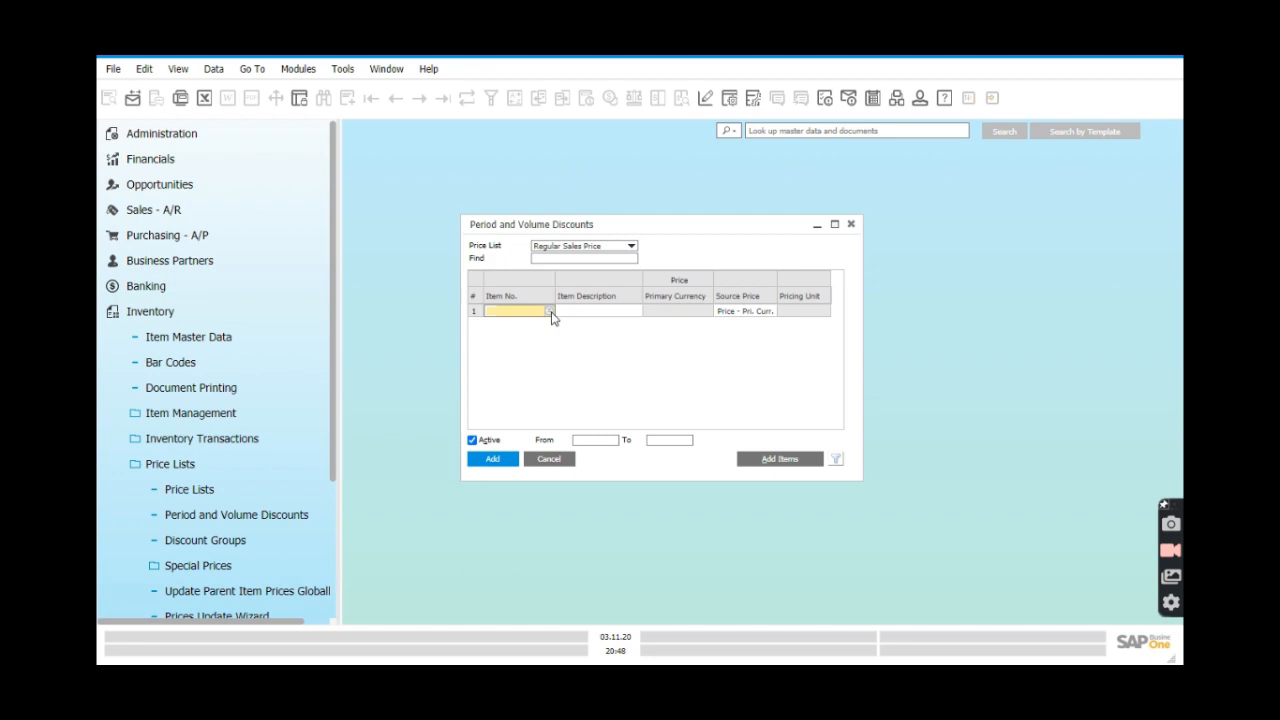
left_click(551, 312)
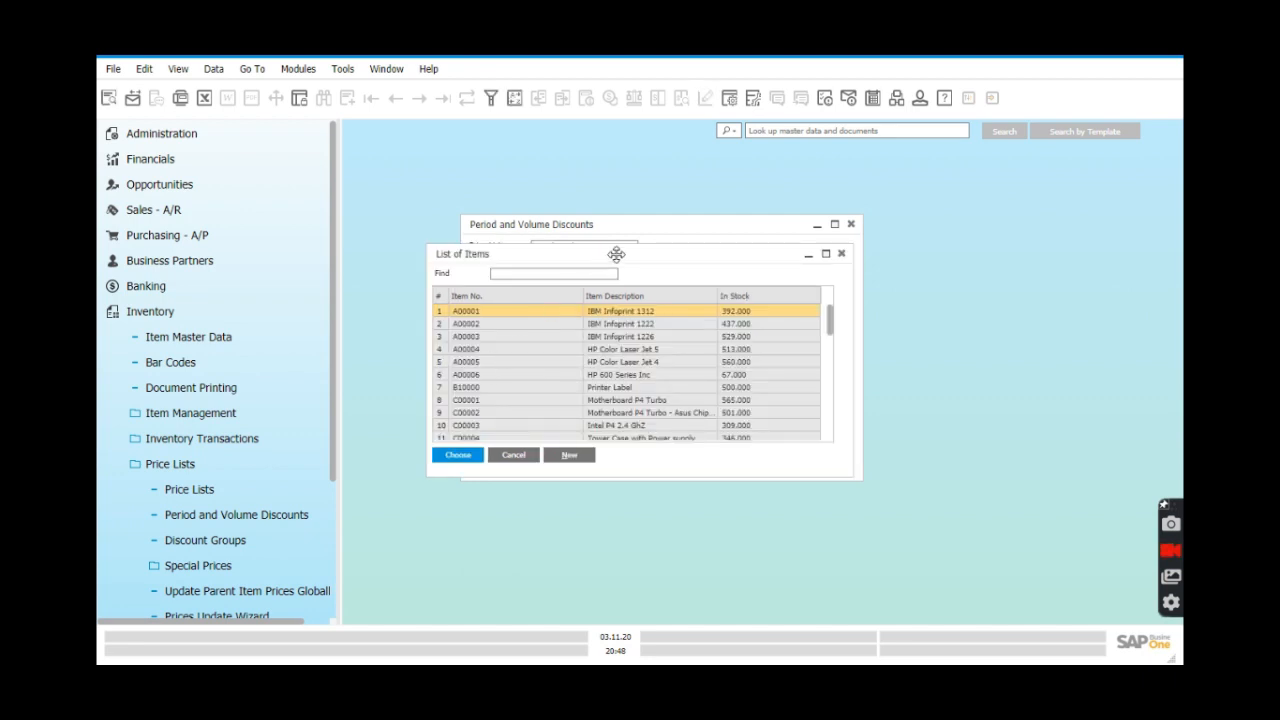
left_click_drag(617, 252, 631, 273)
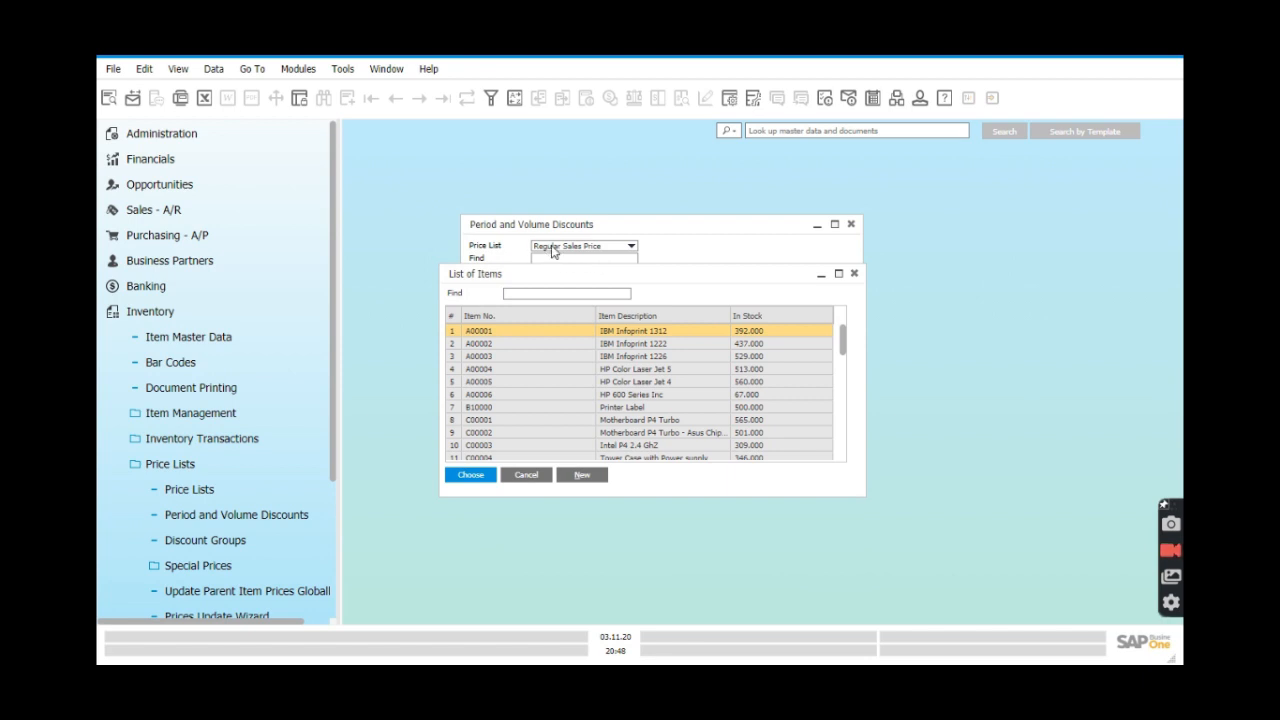
left_click(507, 346, "ctrl")
left_click(503, 357, "ctrl")
left_click(503, 369, "ctrl")
left_click(507, 384, "ctrl")
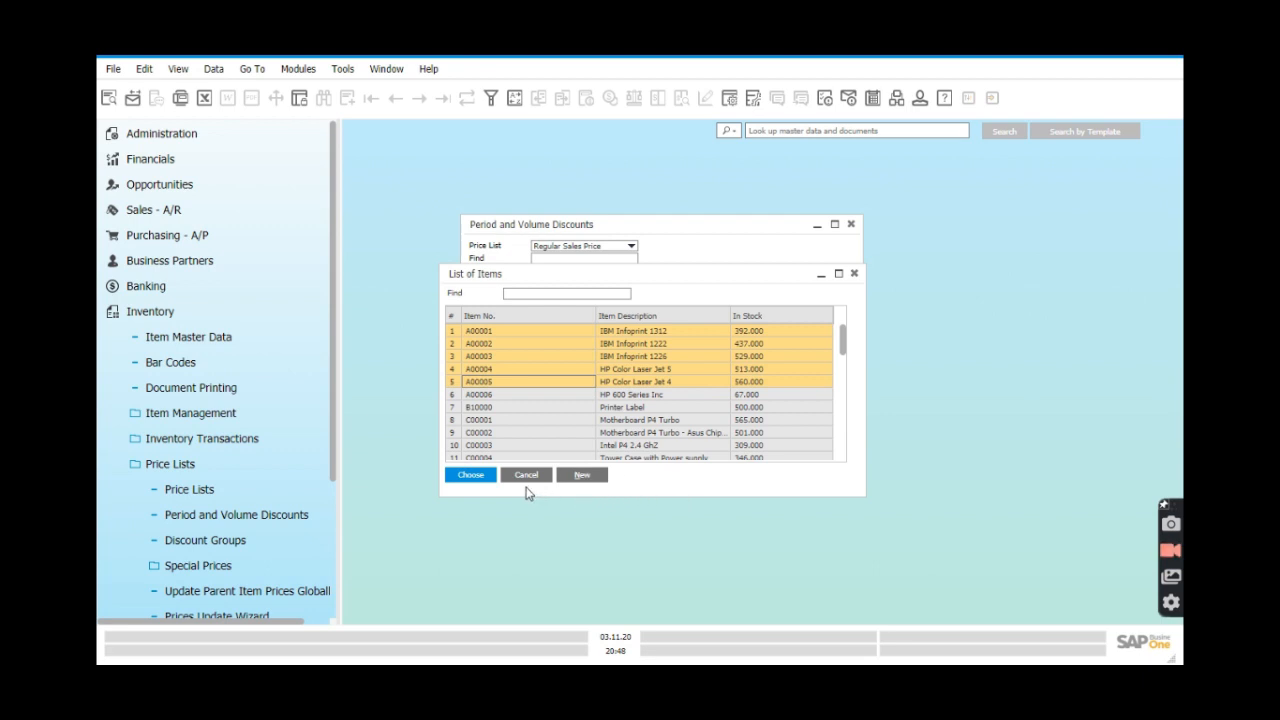
left_click(472, 476)
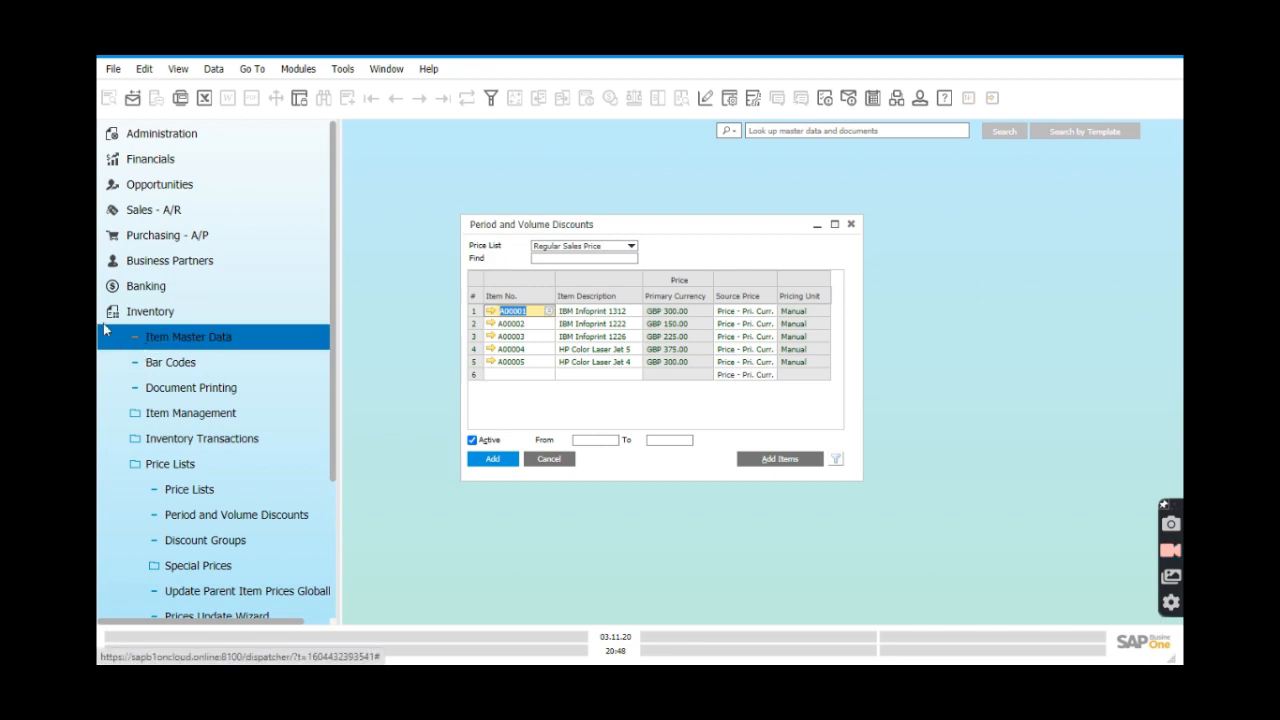
Start a new Sales Order for customer C20000.
left_click(145, 212)
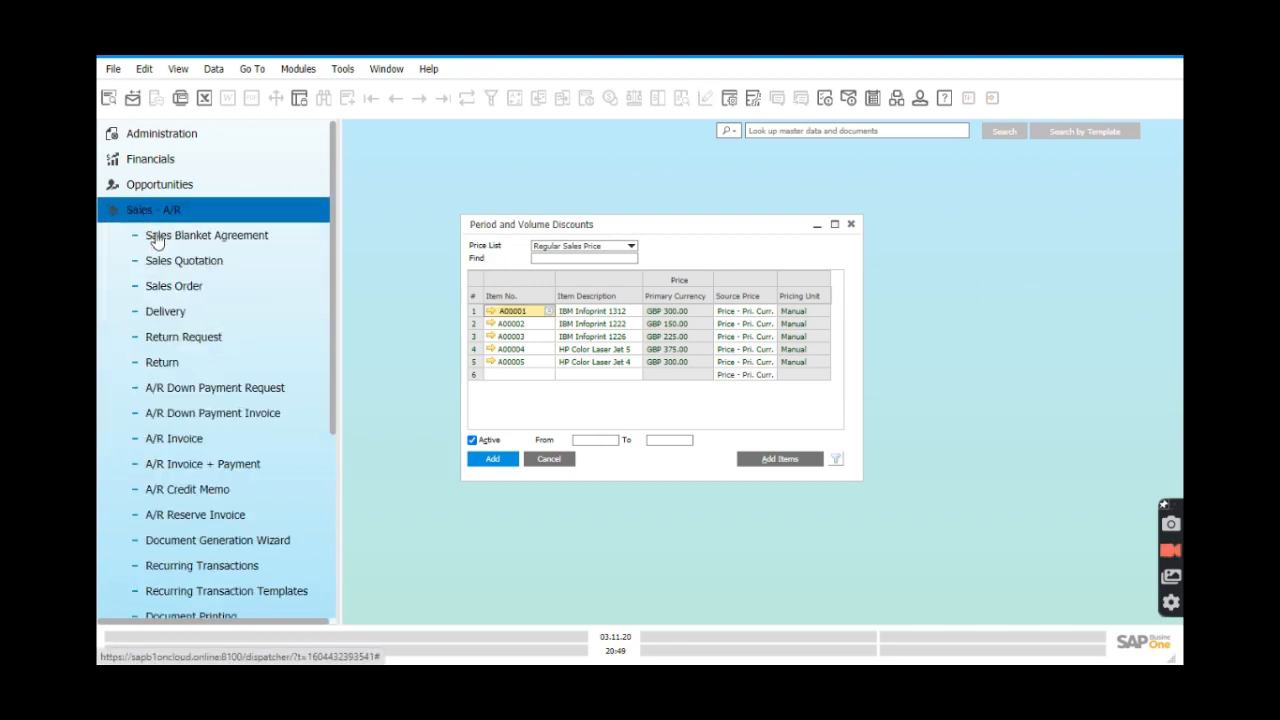
left_click(200, 290)
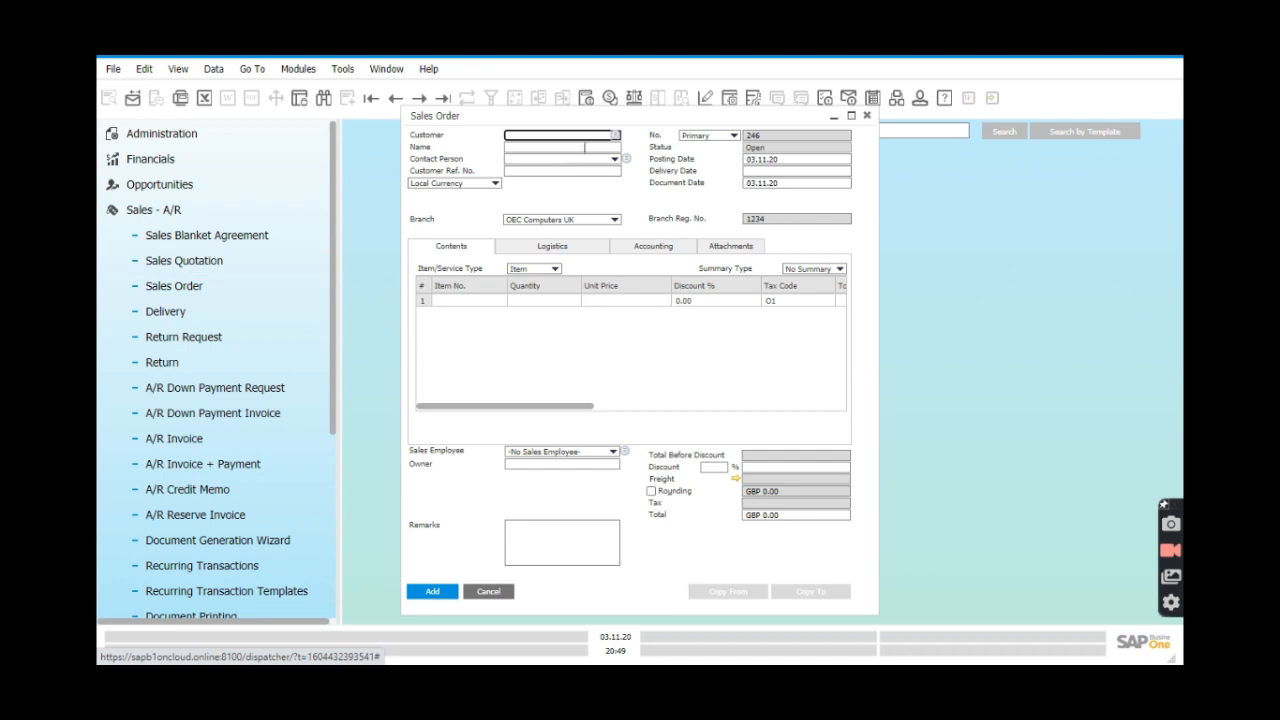
left_click(615, 135)
left_click(595, 311)
left_click(457, 455)
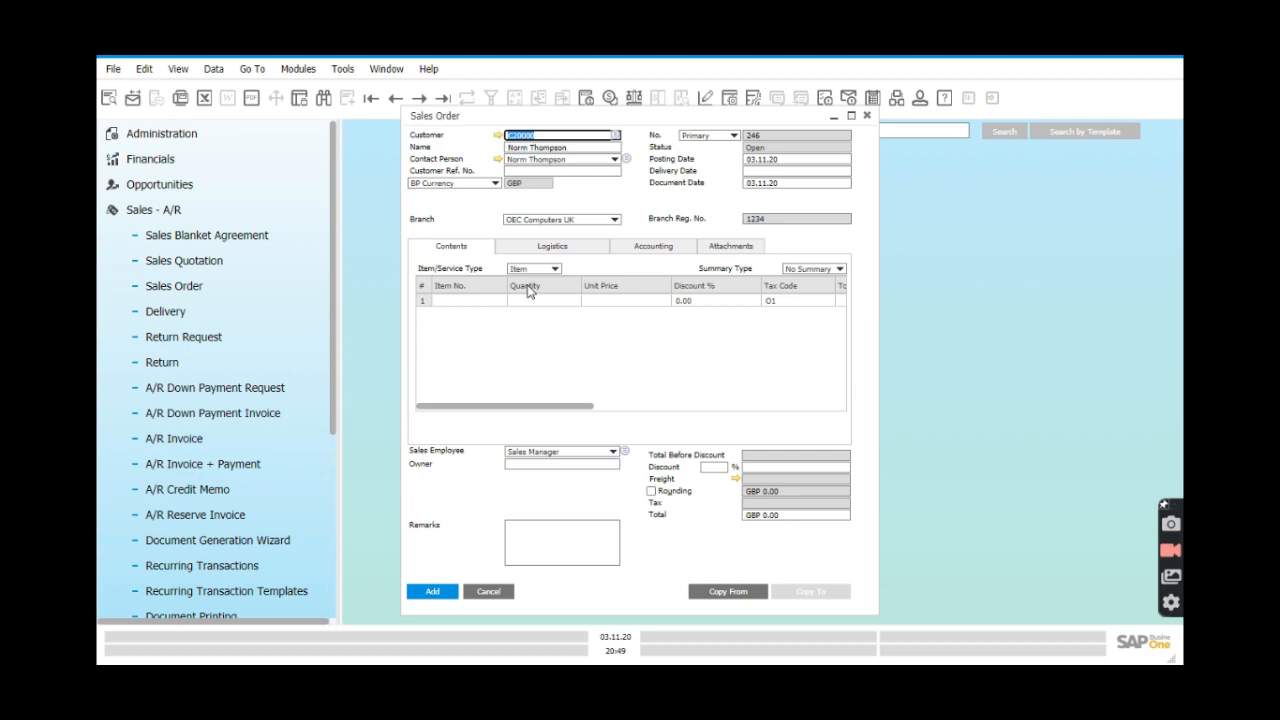
Add items A00001–A00005 to the order and place the discounts window beside it.
left_click(489, 302)
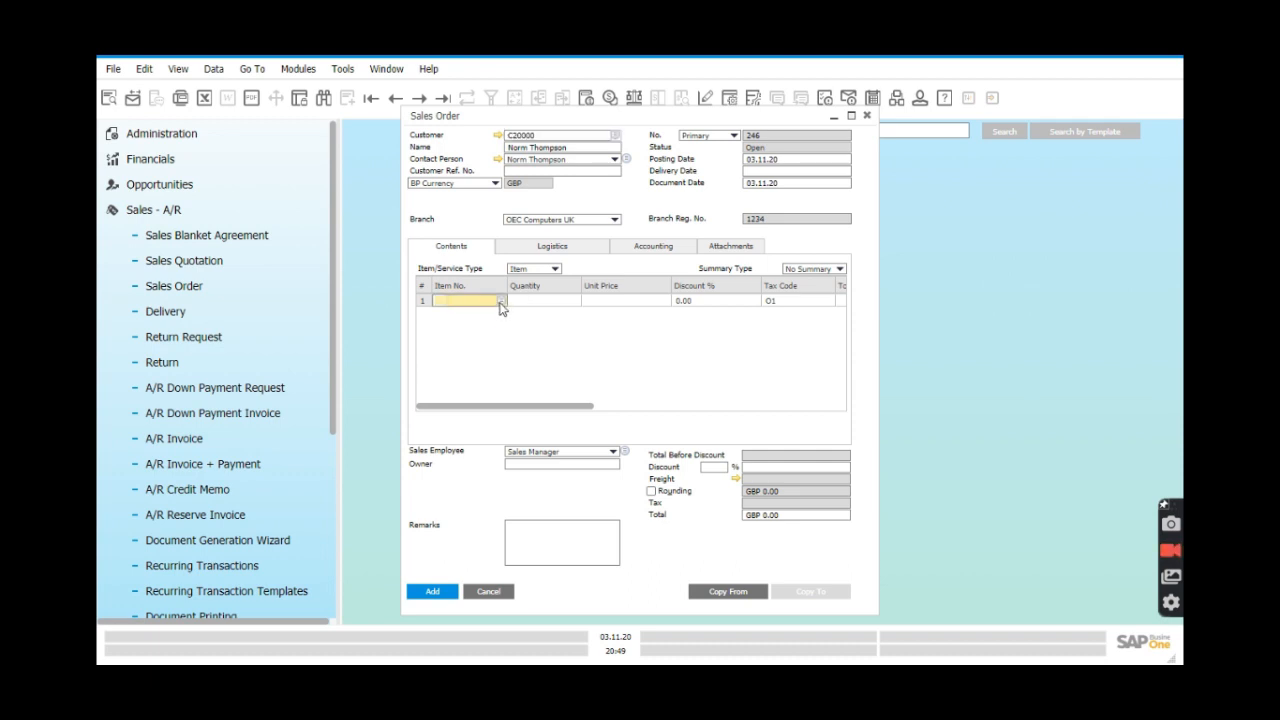
left_click(502, 302)
left_click(499, 324, "ctrl")
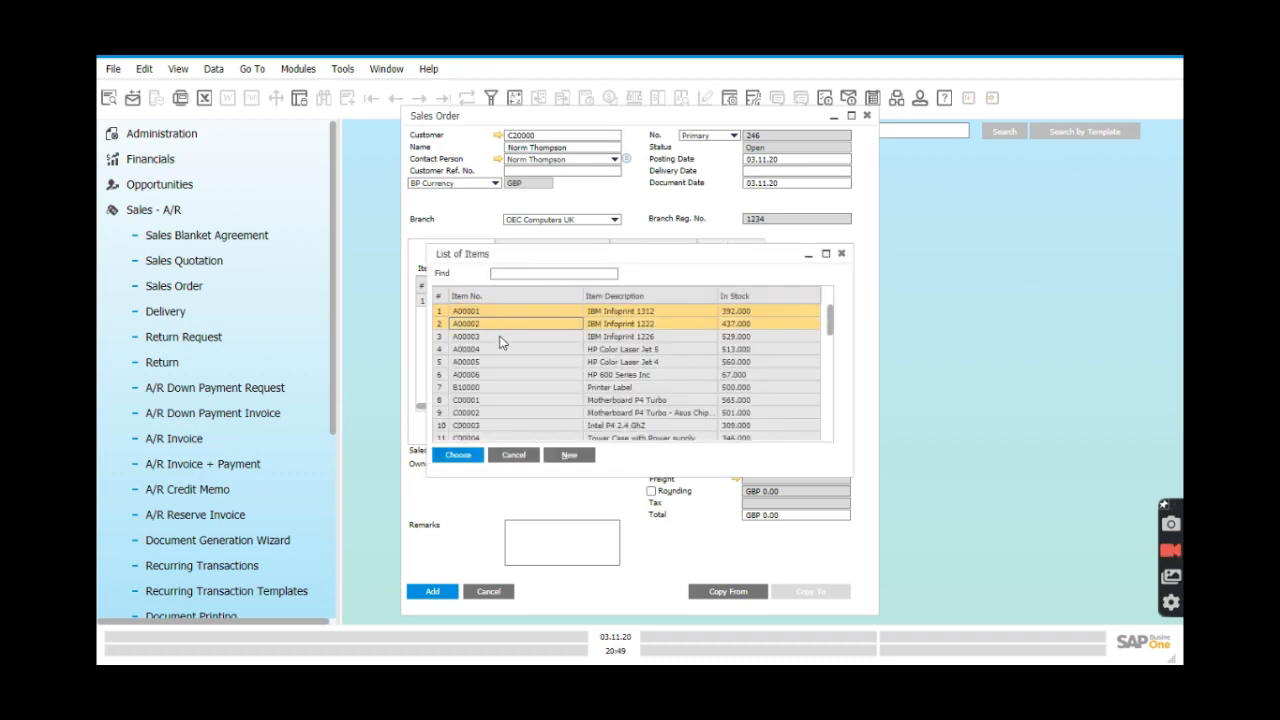
left_click(499, 337, "ctrl")
left_click(499, 349, "ctrl")
left_click(499, 363, "ctrl")
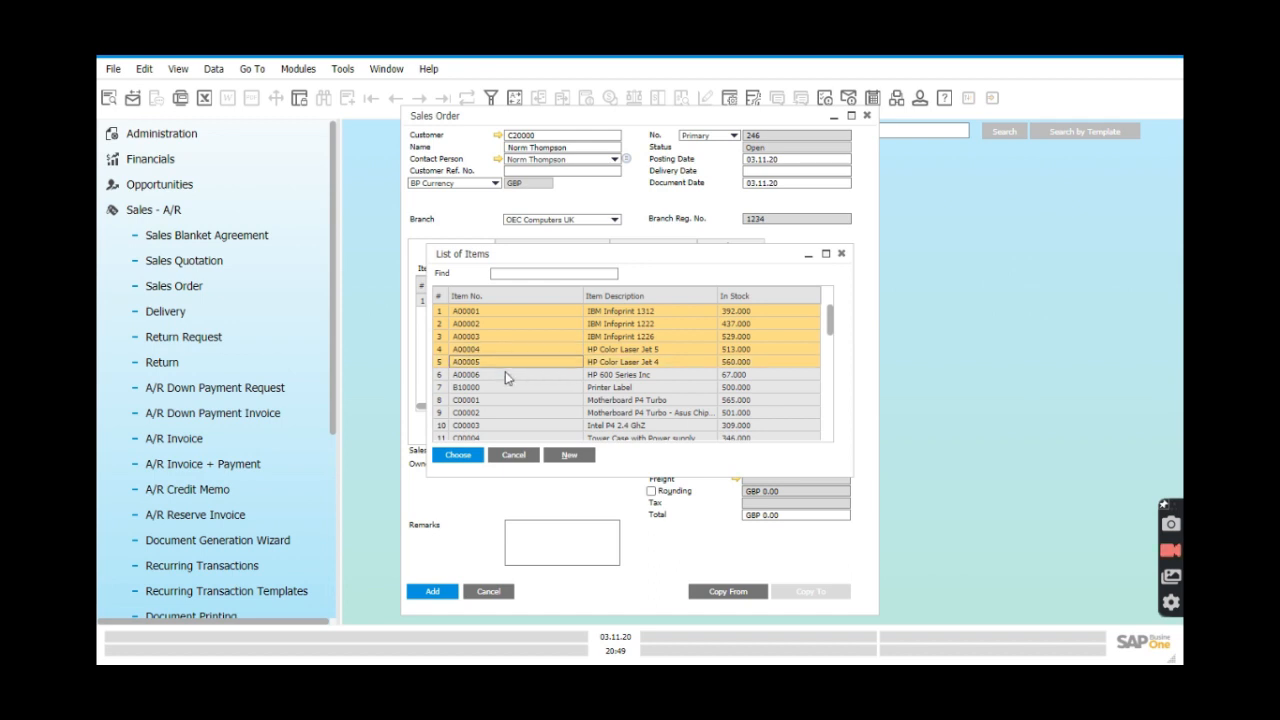
left_click(466, 462)
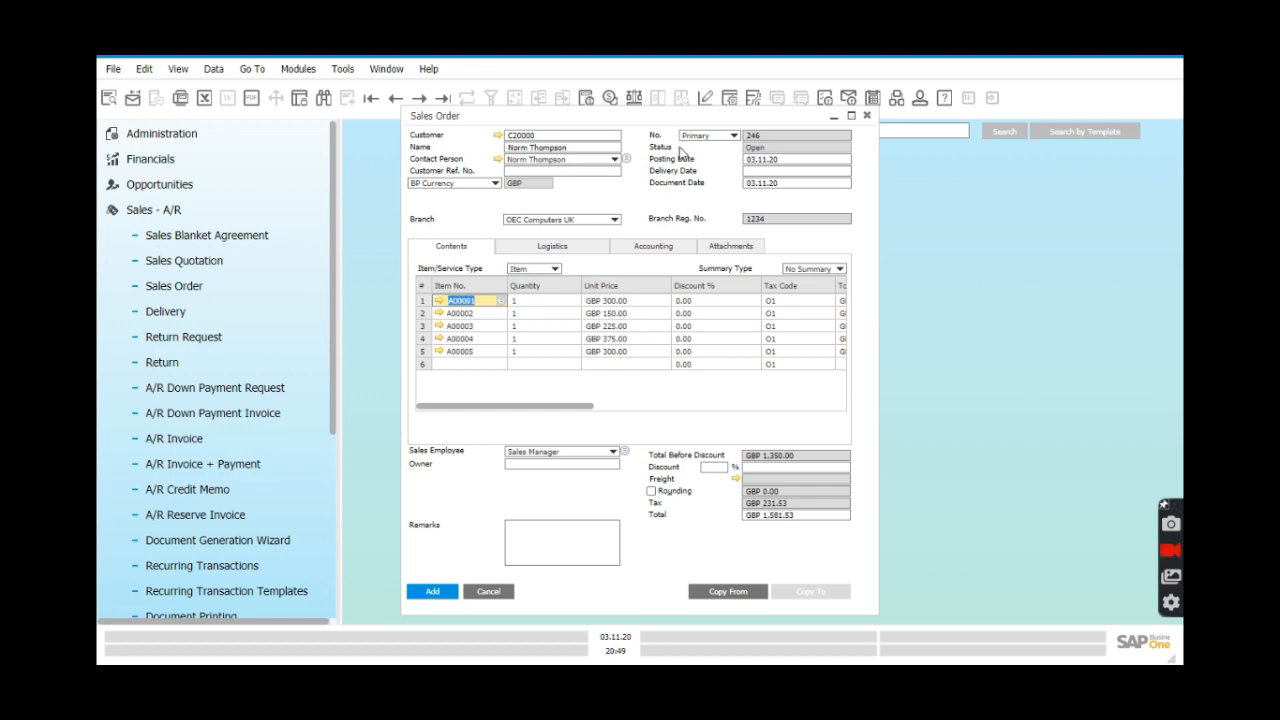
left_click_drag(676, 116, 462, 131)
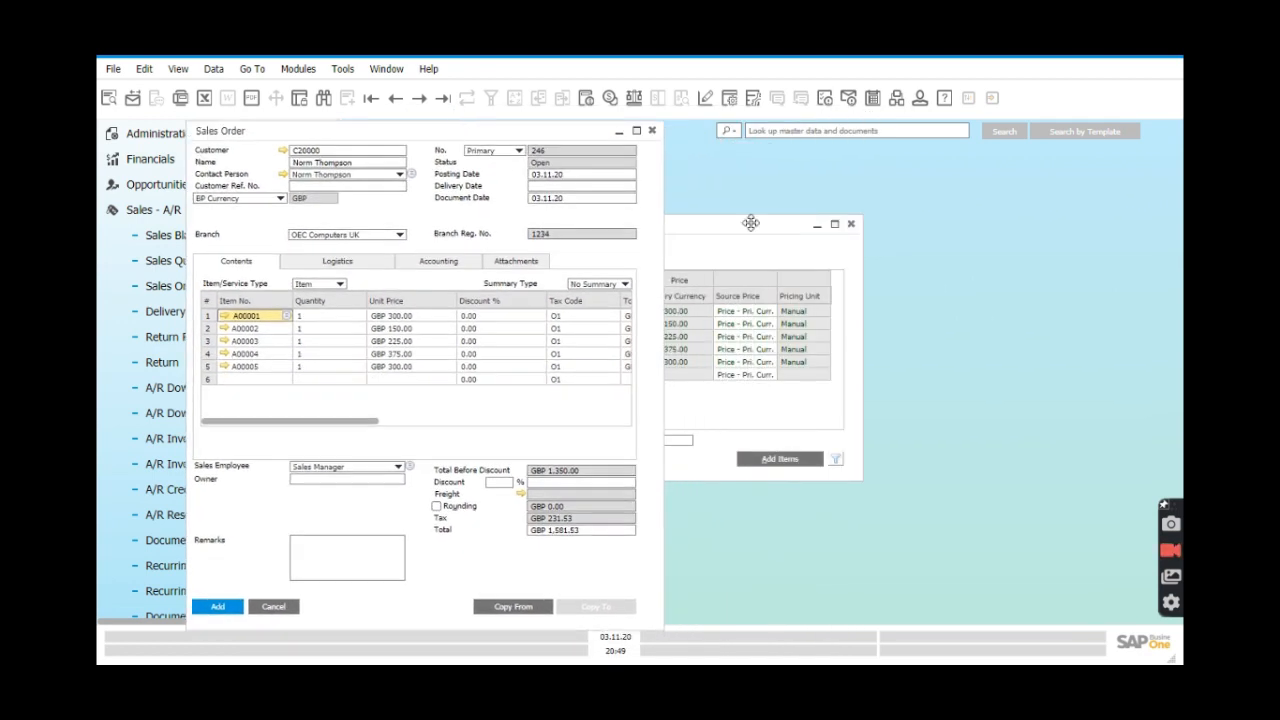
left_click_drag(741, 231, 923, 240)
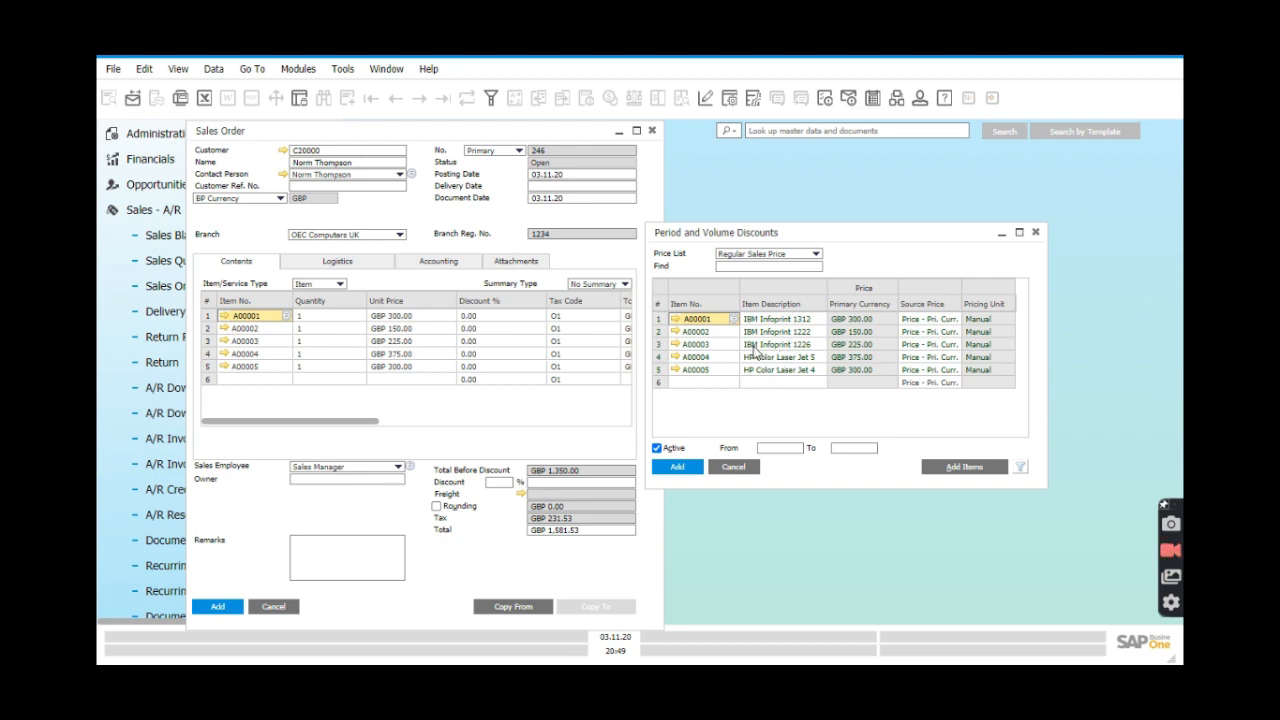
Close the Sales Order without saving it.
left_click(651, 130)
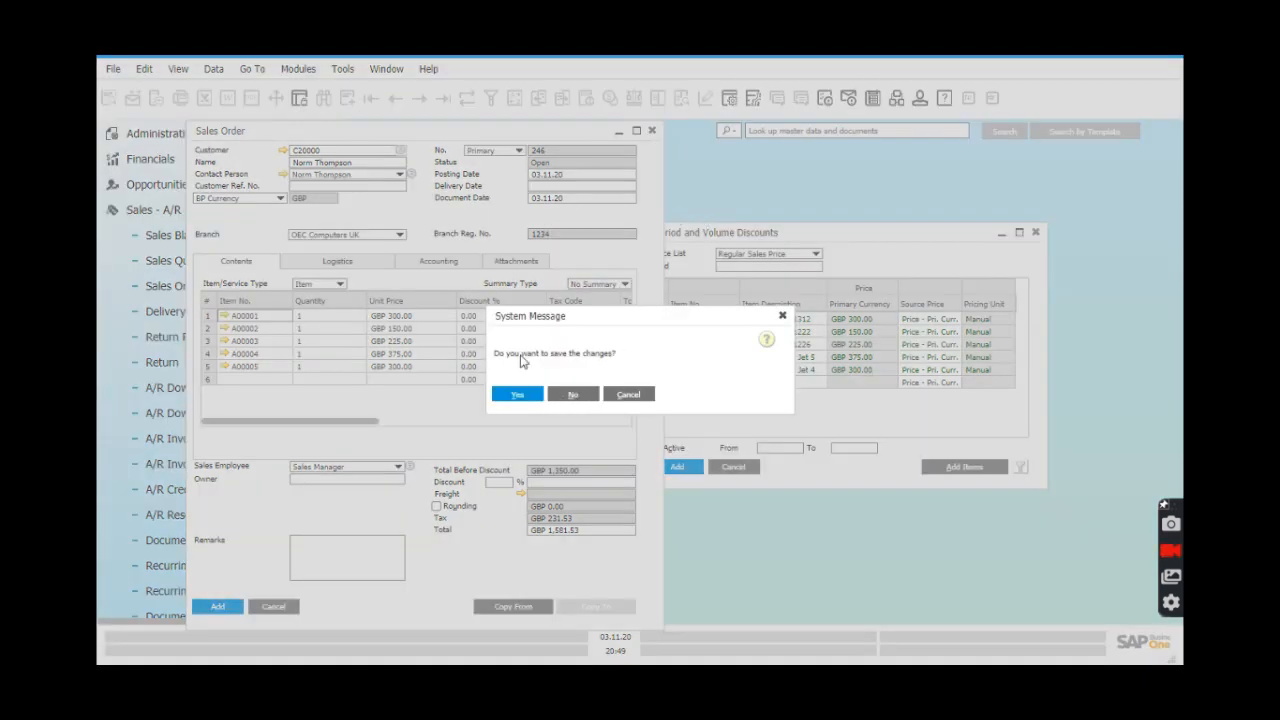
key("Return")
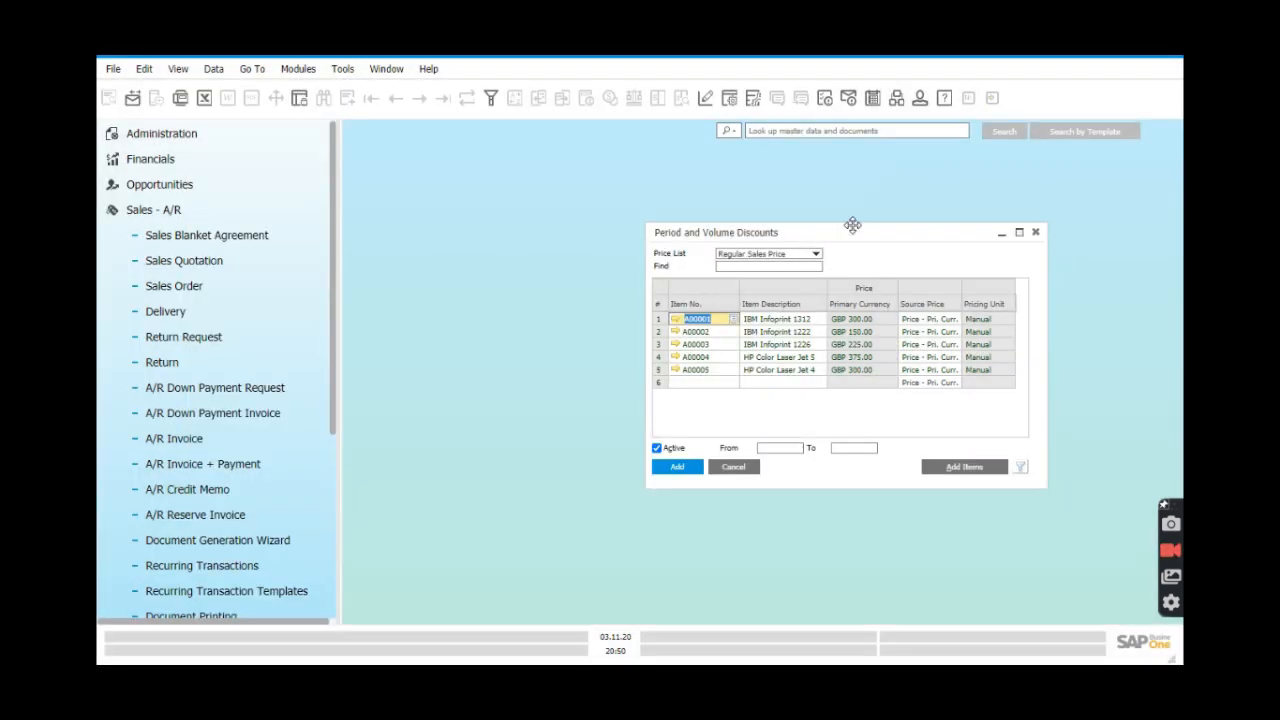
left_click_drag(846, 229, 720, 204)
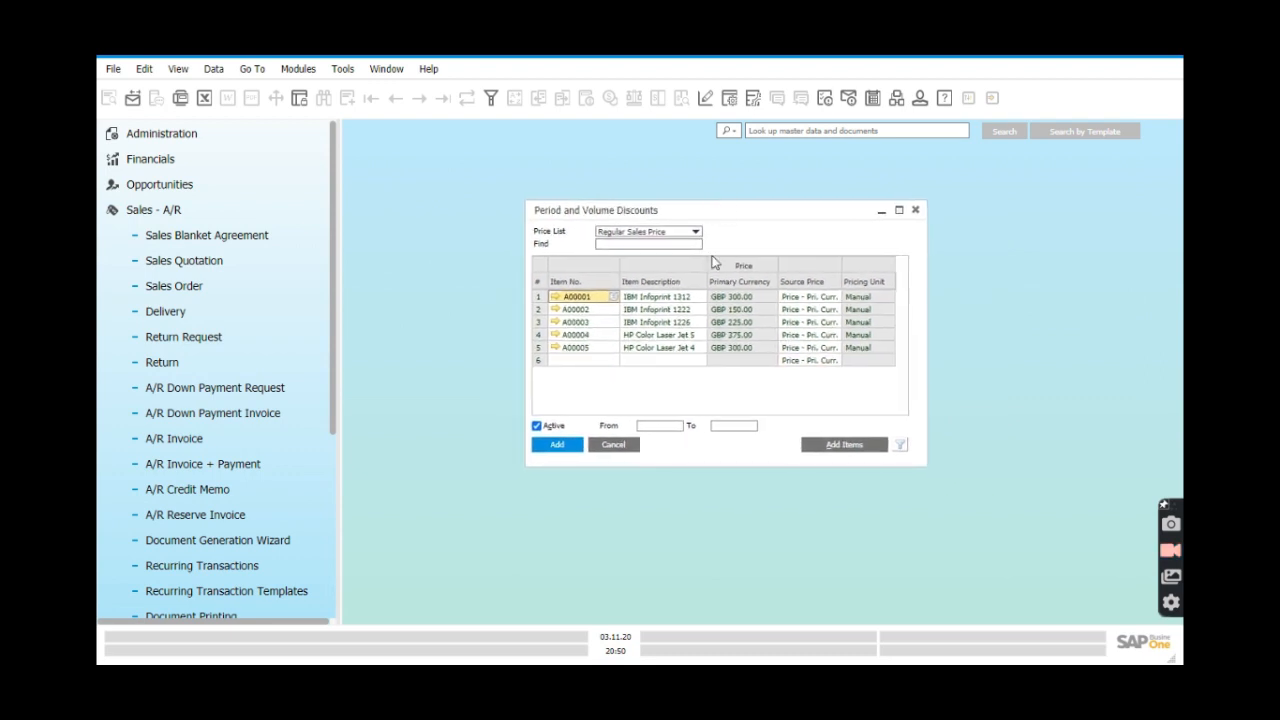
Open the Period Discounts for item A00001.
right_click(540, 300)
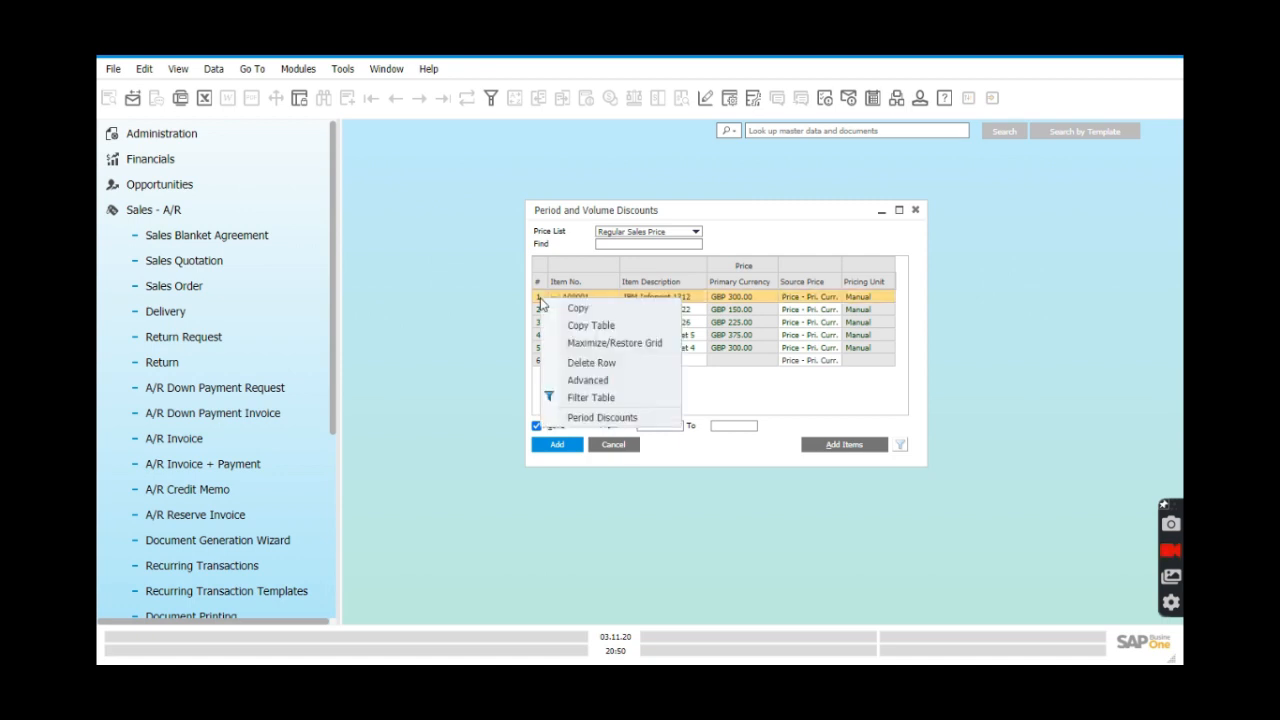
left_click(605, 420)
left_click_drag(632, 260, 702, 300)
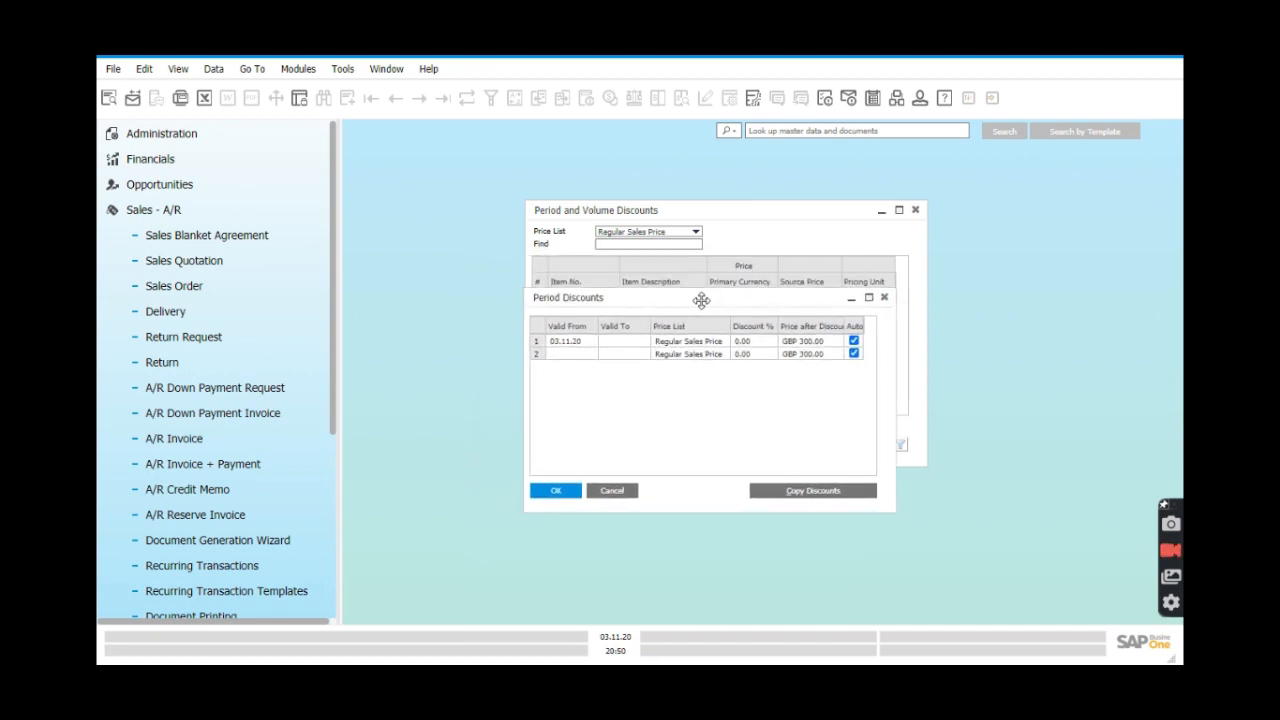
Give A00001's first period a 10% discount valid from 03.11.20 to 03.12.20.
left_click(620, 342)
left_click(645, 342)
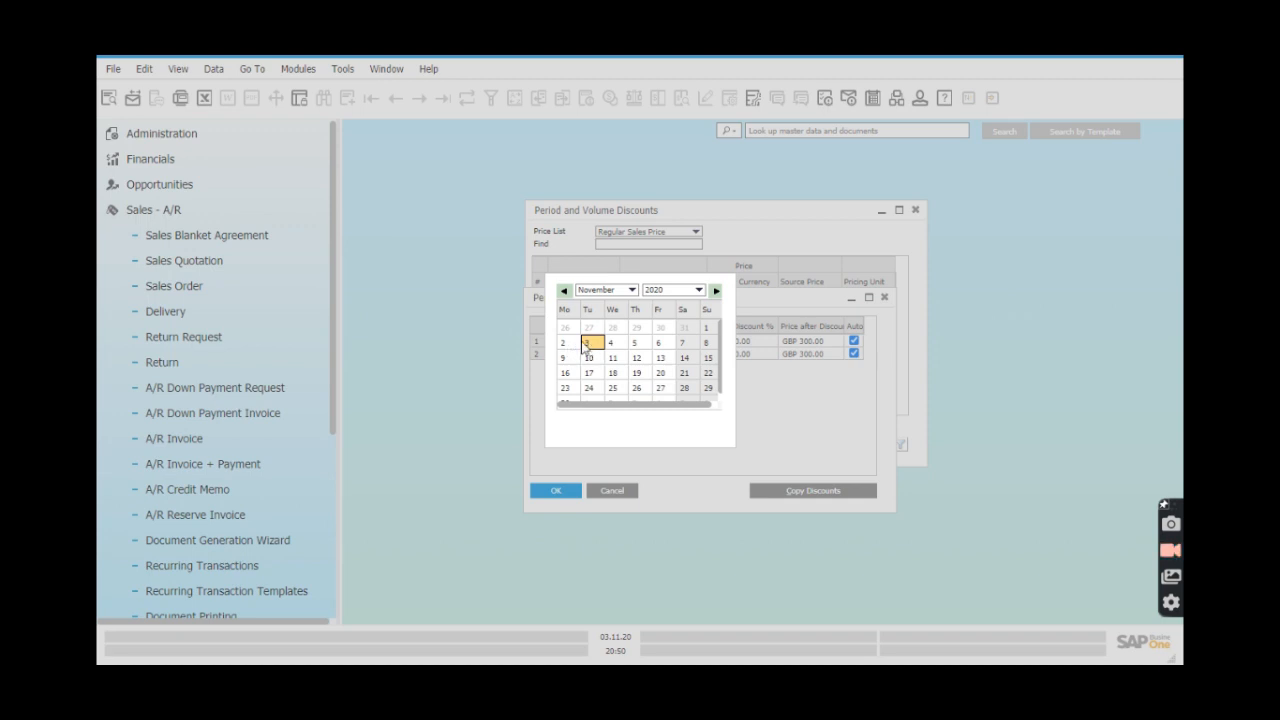
left_click(630, 290)
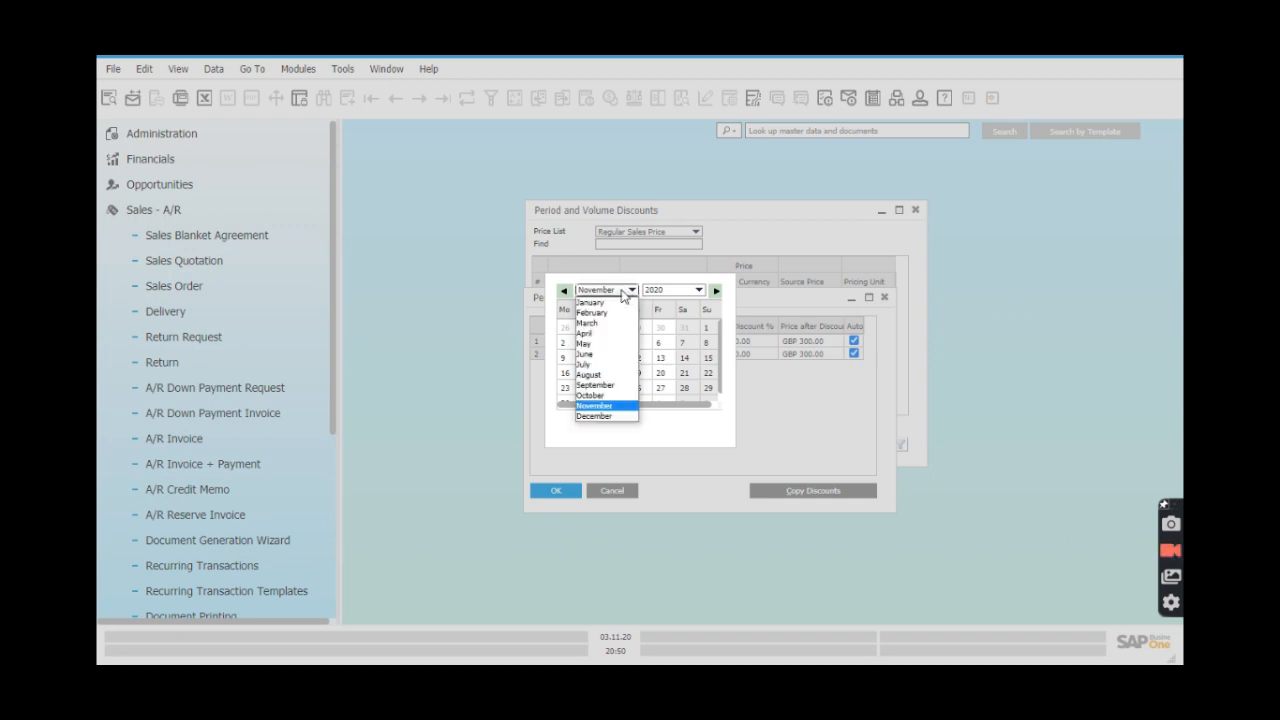
left_click(607, 416)
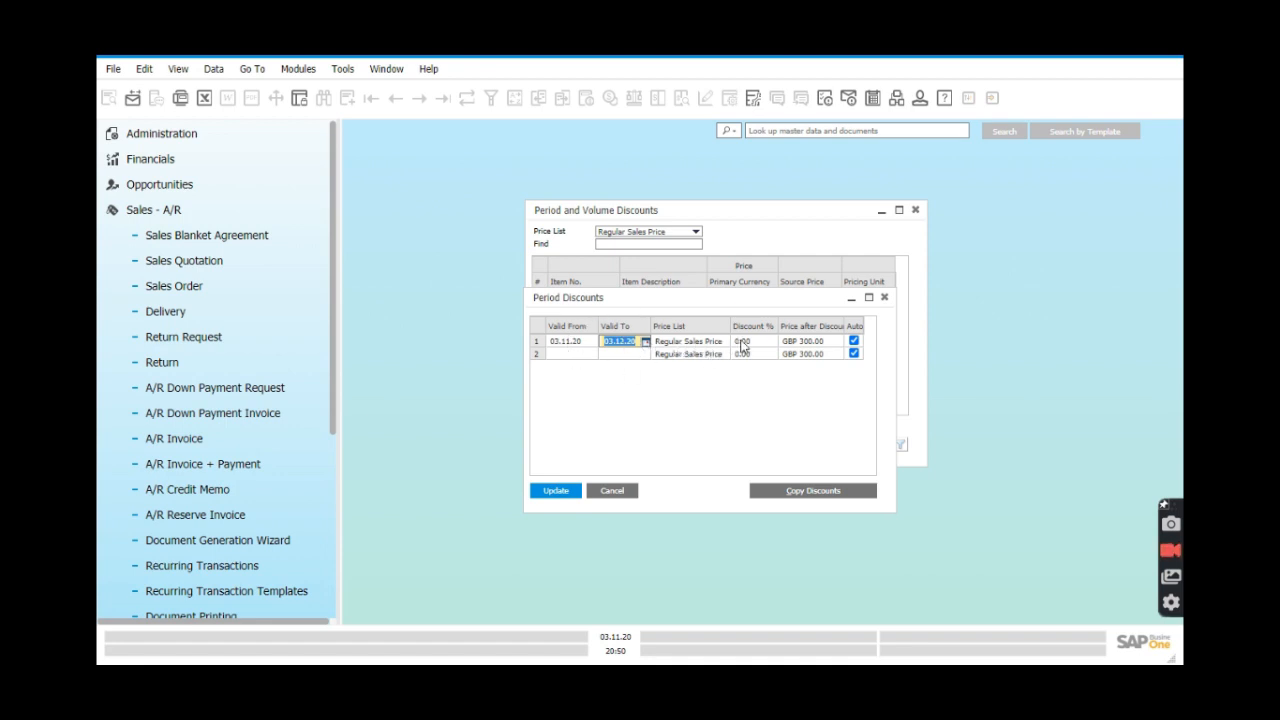
key("Tab")
type("10")
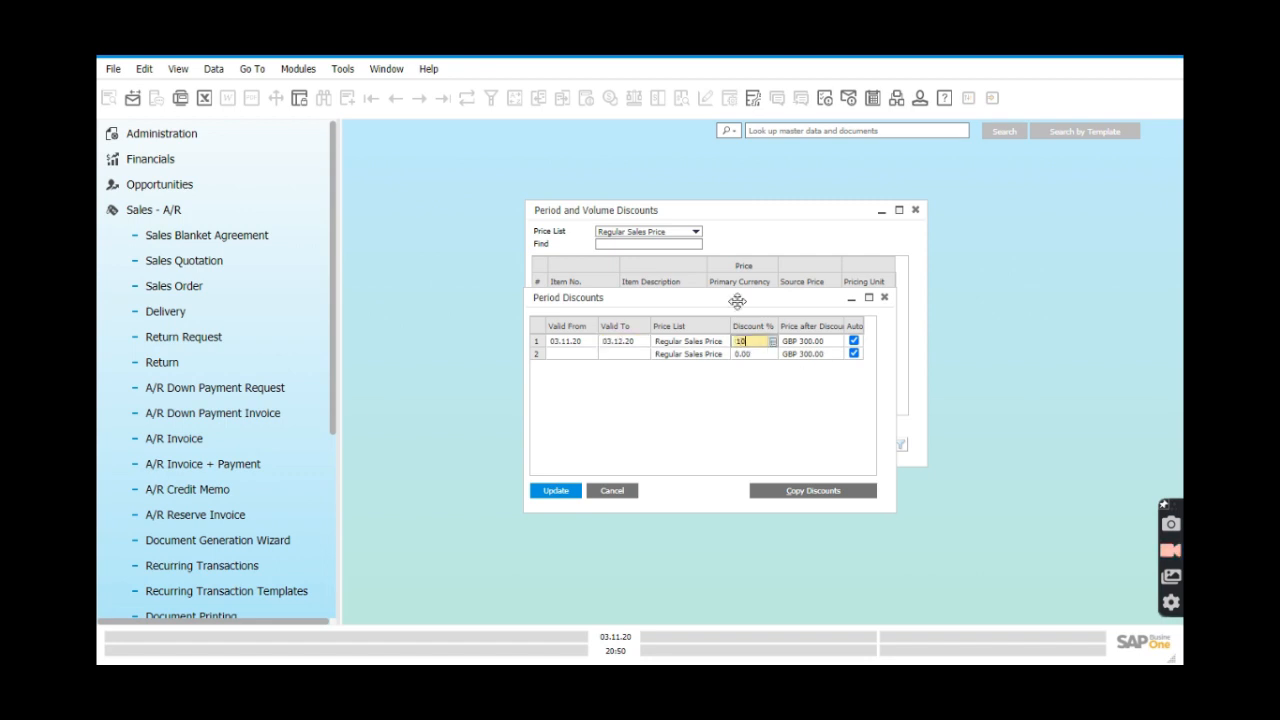
left_click_drag(741, 299, 745, 338)
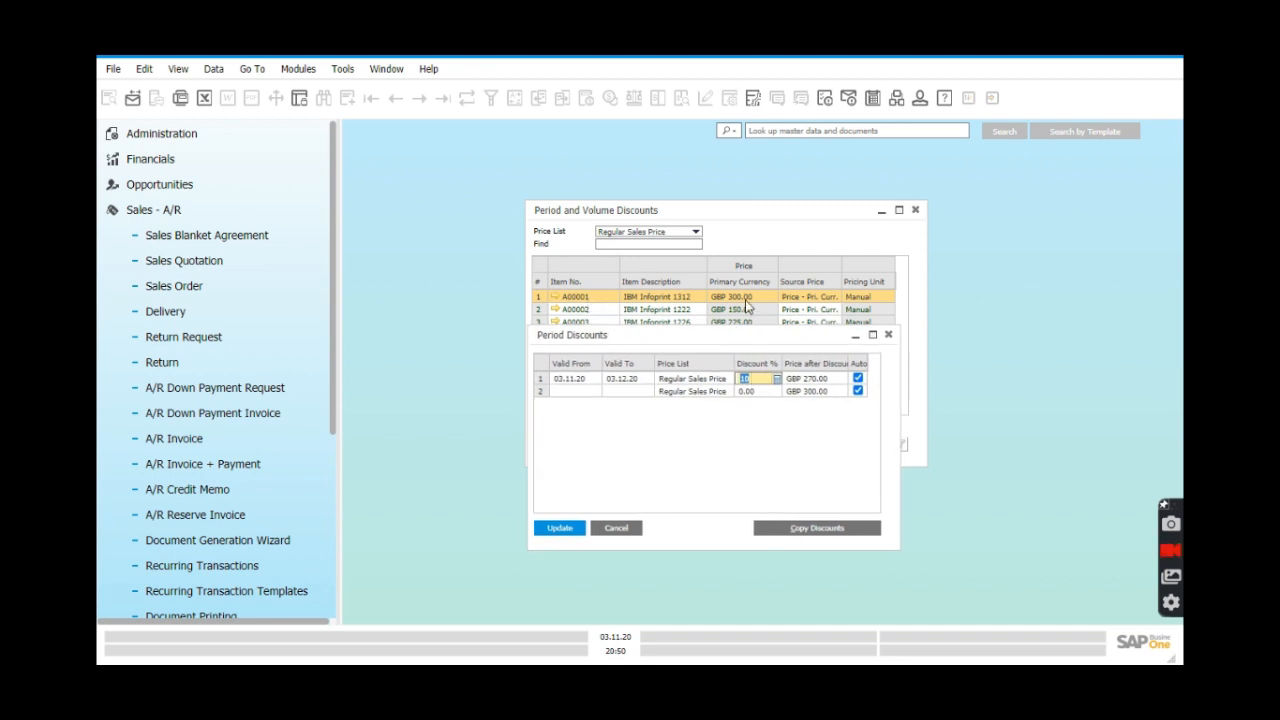
left_click(763, 378)
left_click_drag(692, 340, 702, 342)
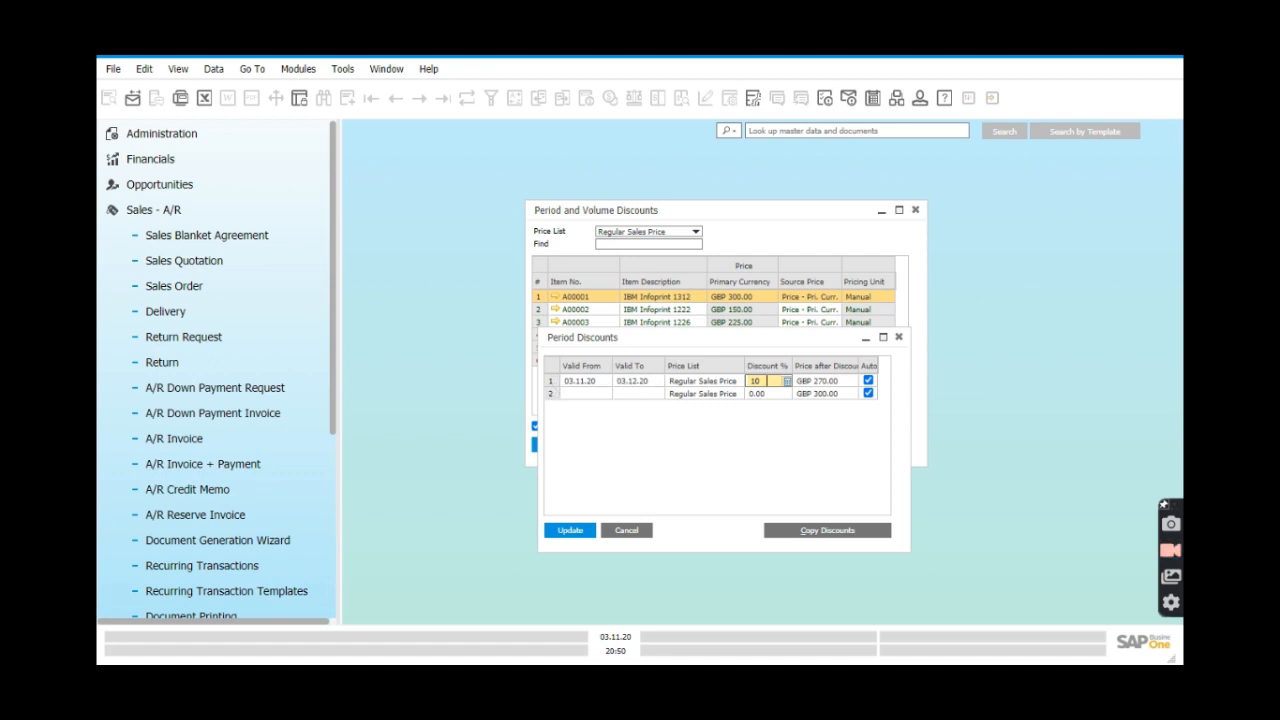
Add a volume discount tier of 15% from quantity 20 to A00001's first period.
double_click(556, 387)
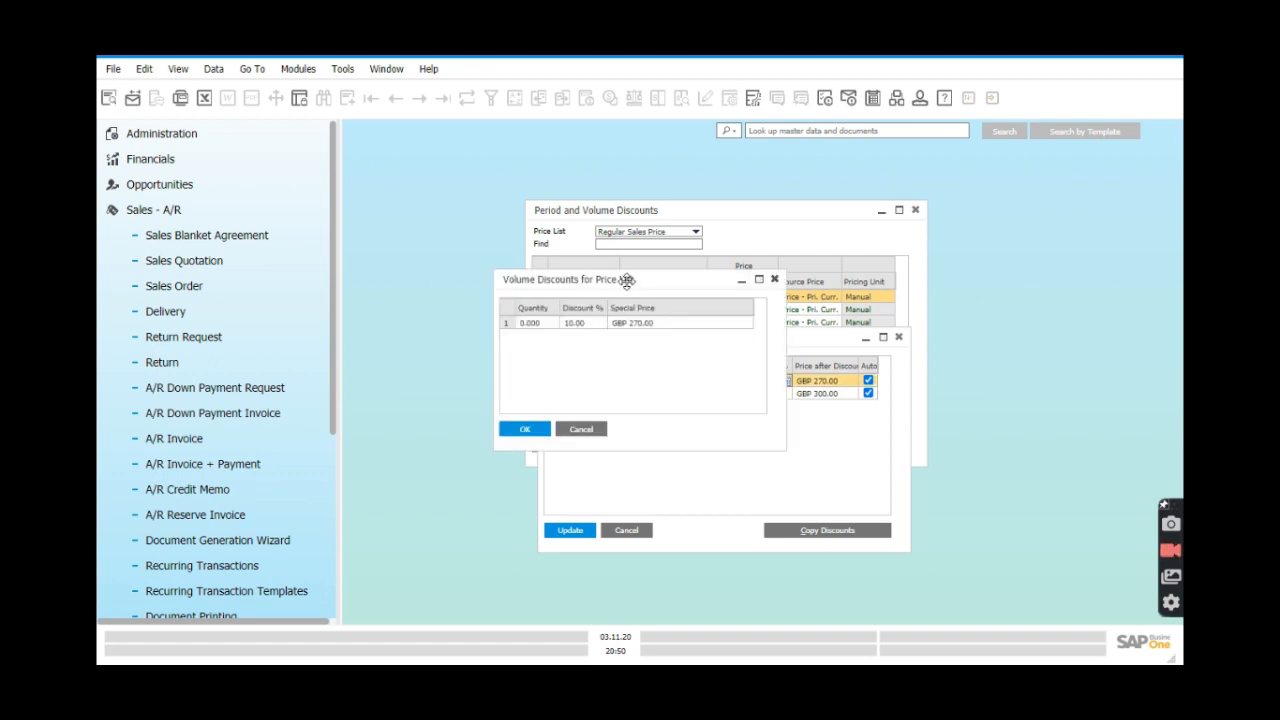
left_click_drag(645, 278, 722, 412)
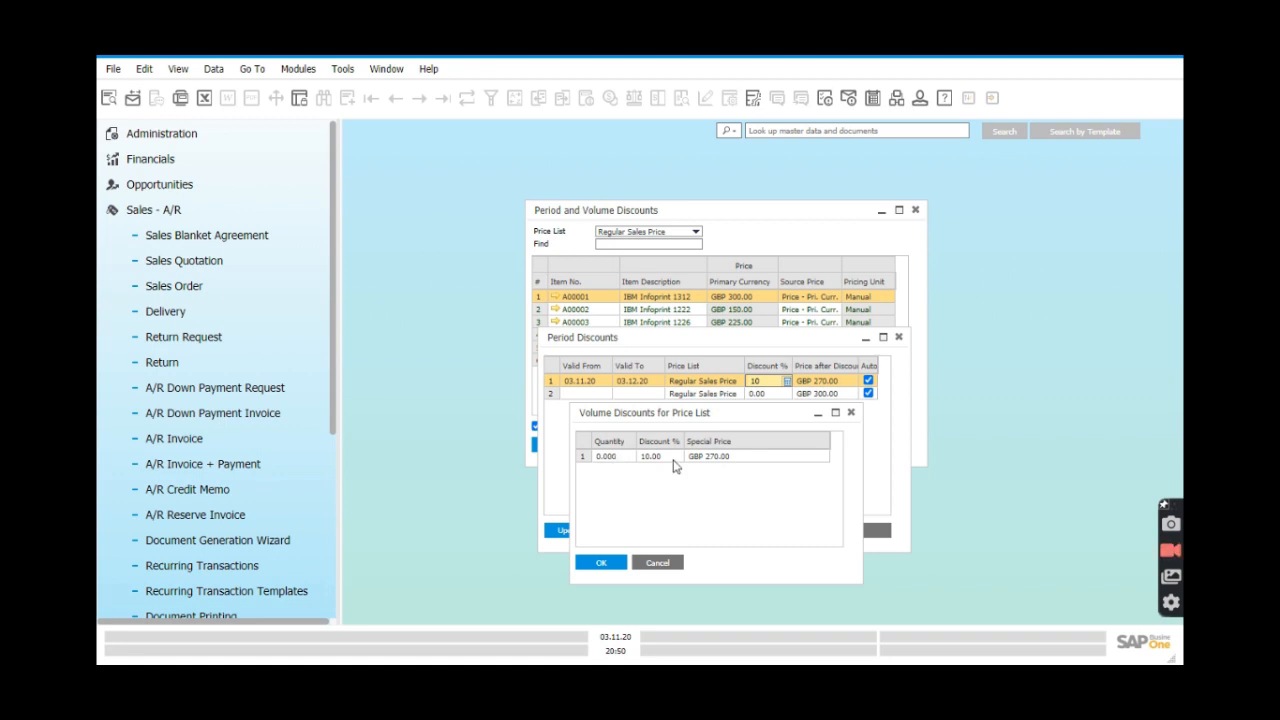
left_click(623, 459)
type("20")
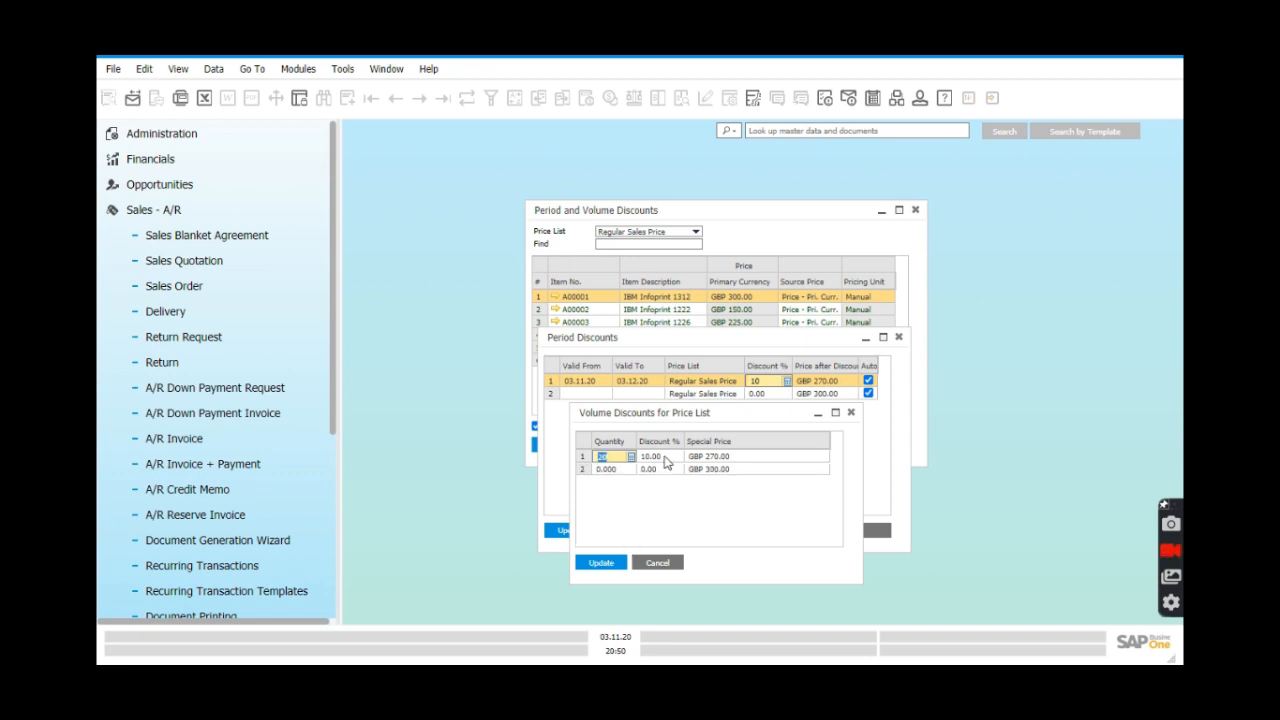
key("Tab")
type("15")
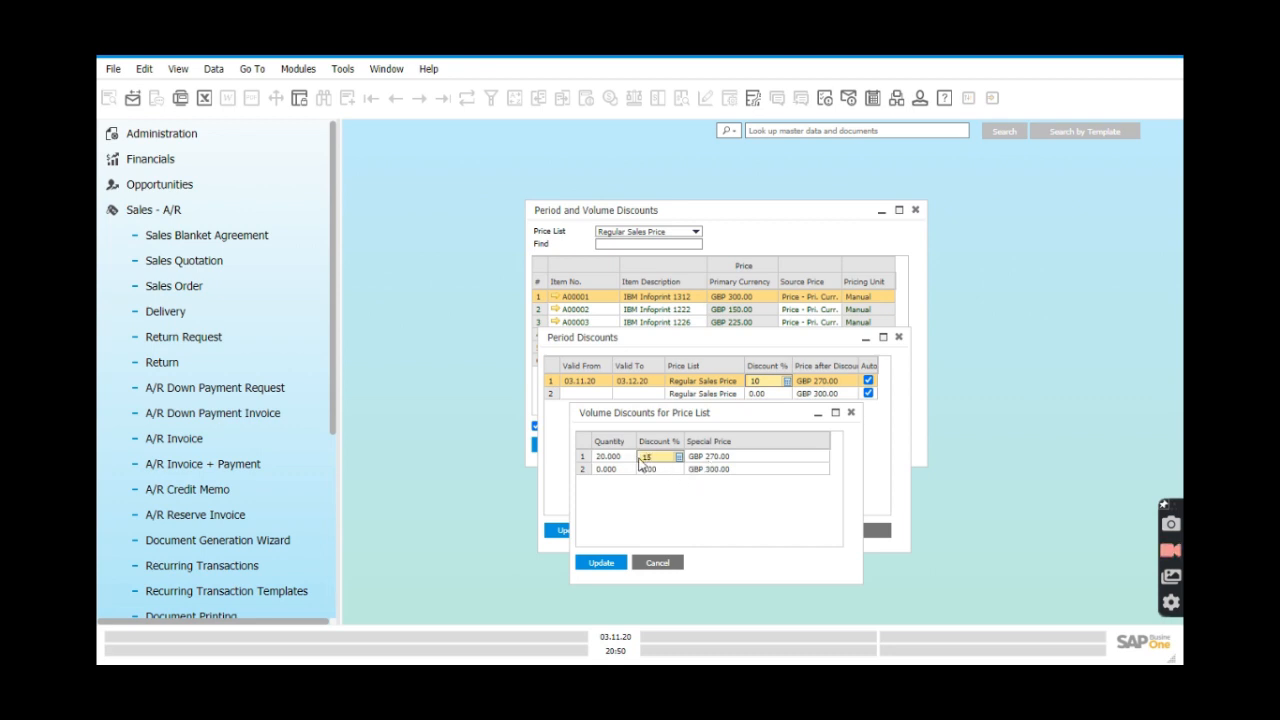
key("Tab")
Add a second volume tier of 17% from quantity 30, then update the volume and period discounts.
left_click(617, 470)
type("30")
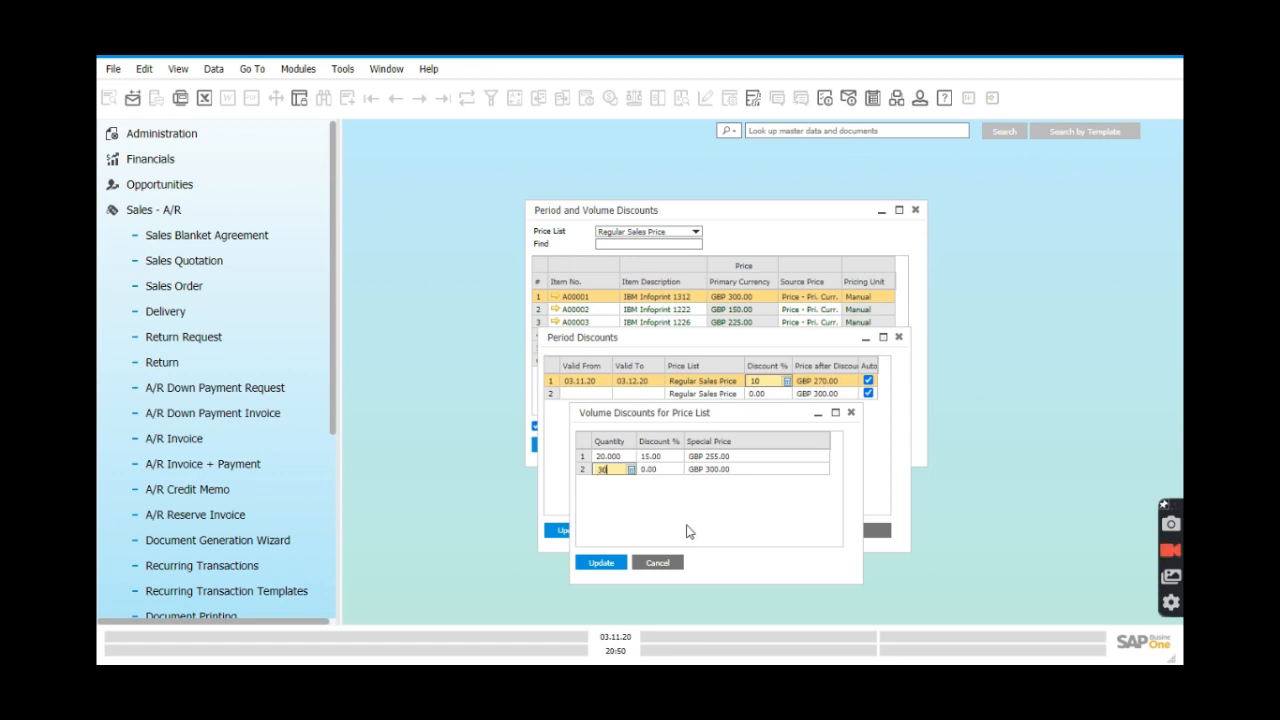
left_click(659, 470)
left_click(659, 471)
type("17")
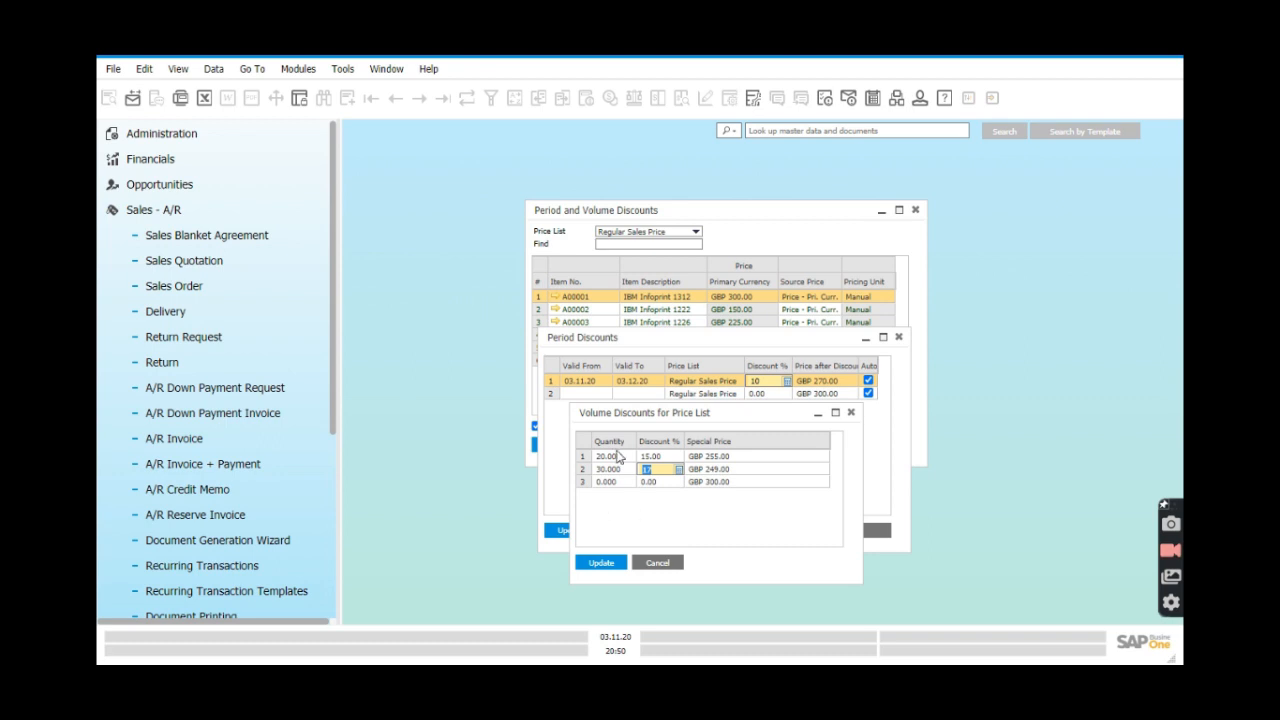
left_click(601, 564)
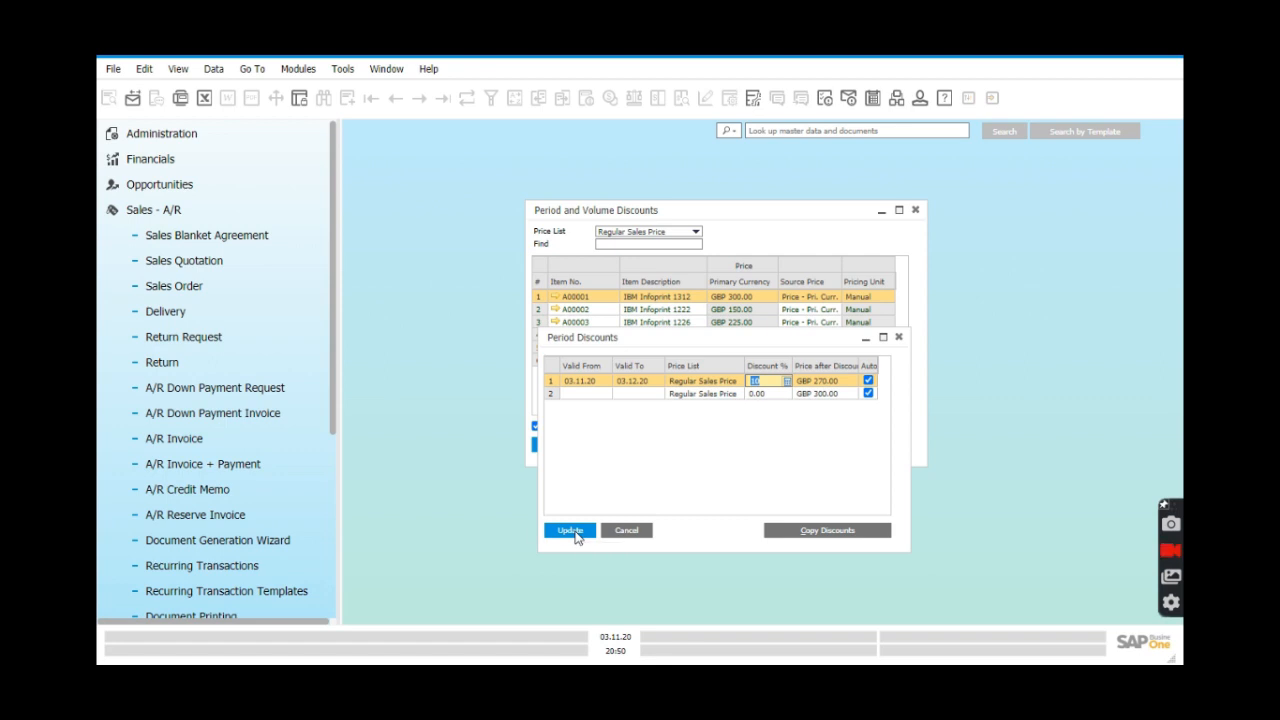
left_click(573, 533)
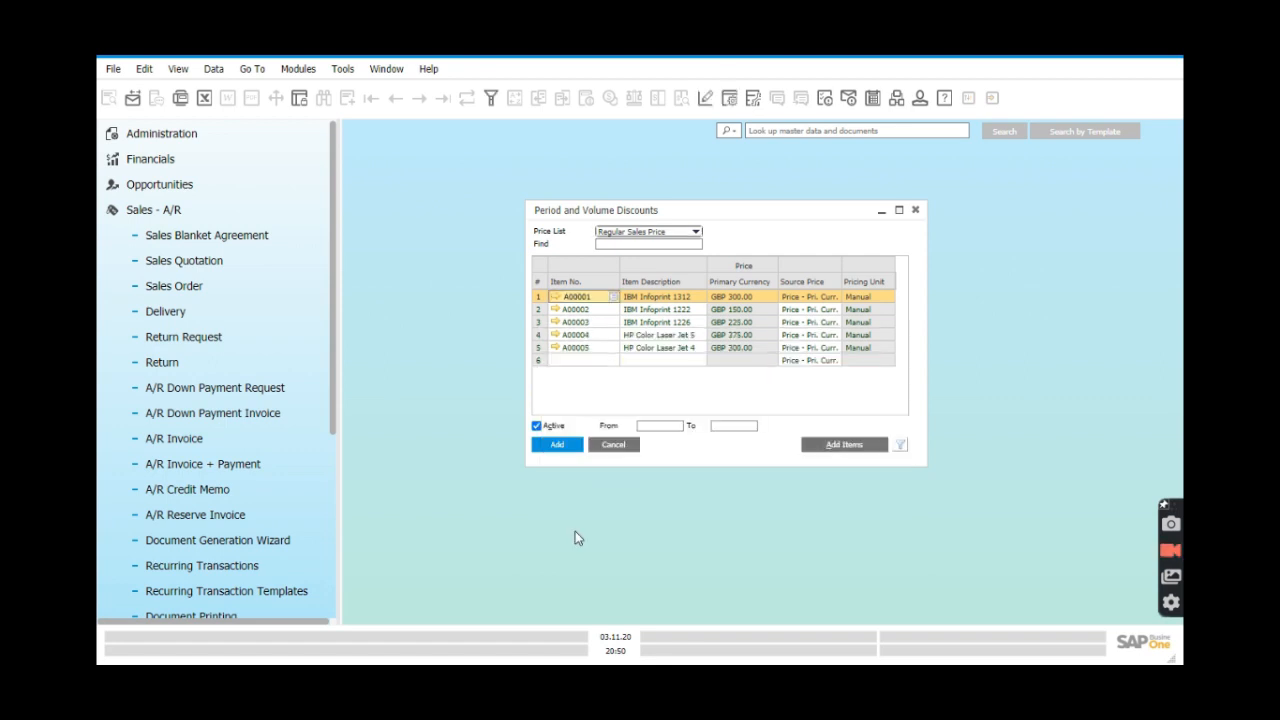
Give item A00002 a 20% period discount valid from 03.11.20 to 03.12.20.
right_click(541, 312)
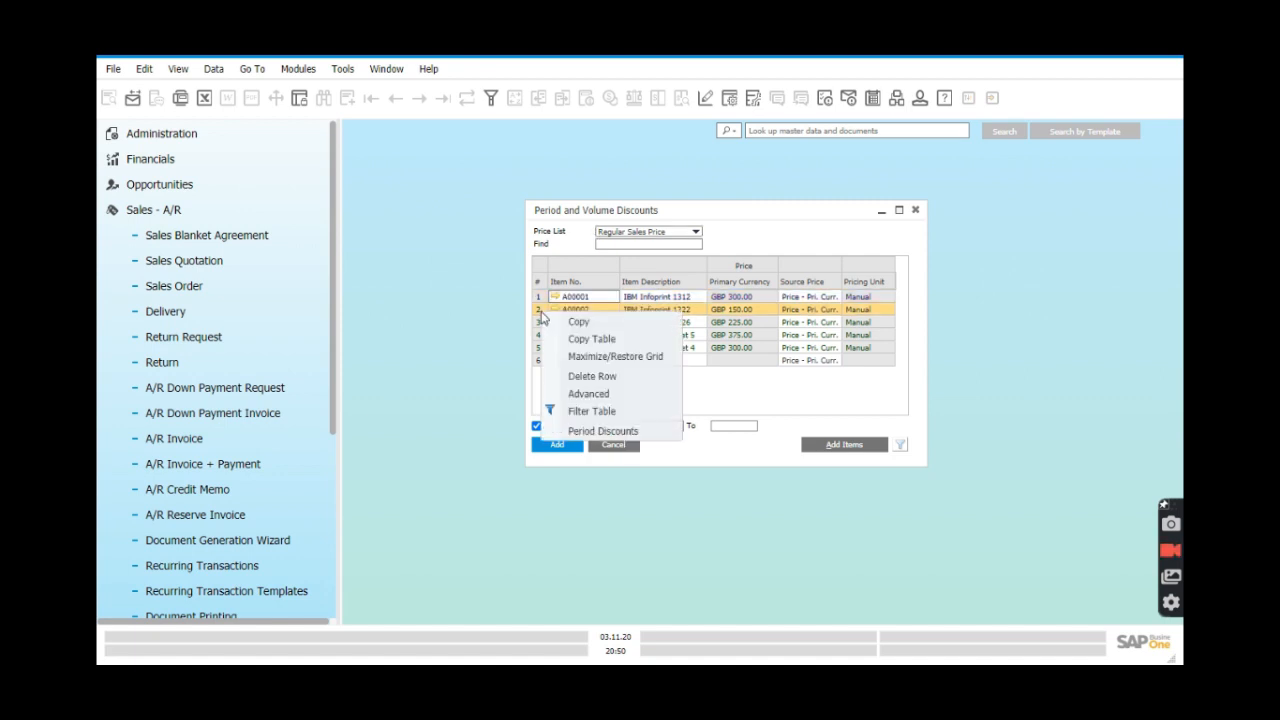
left_click(603, 435)
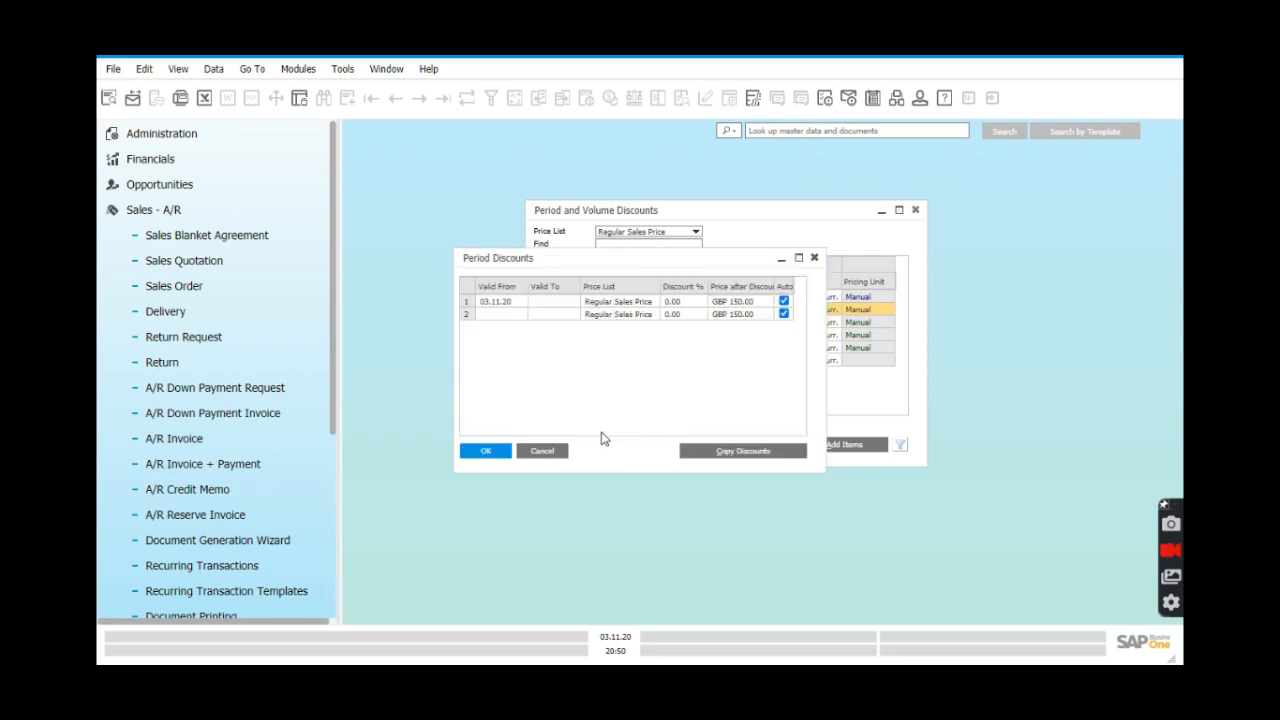
left_click(556, 307)
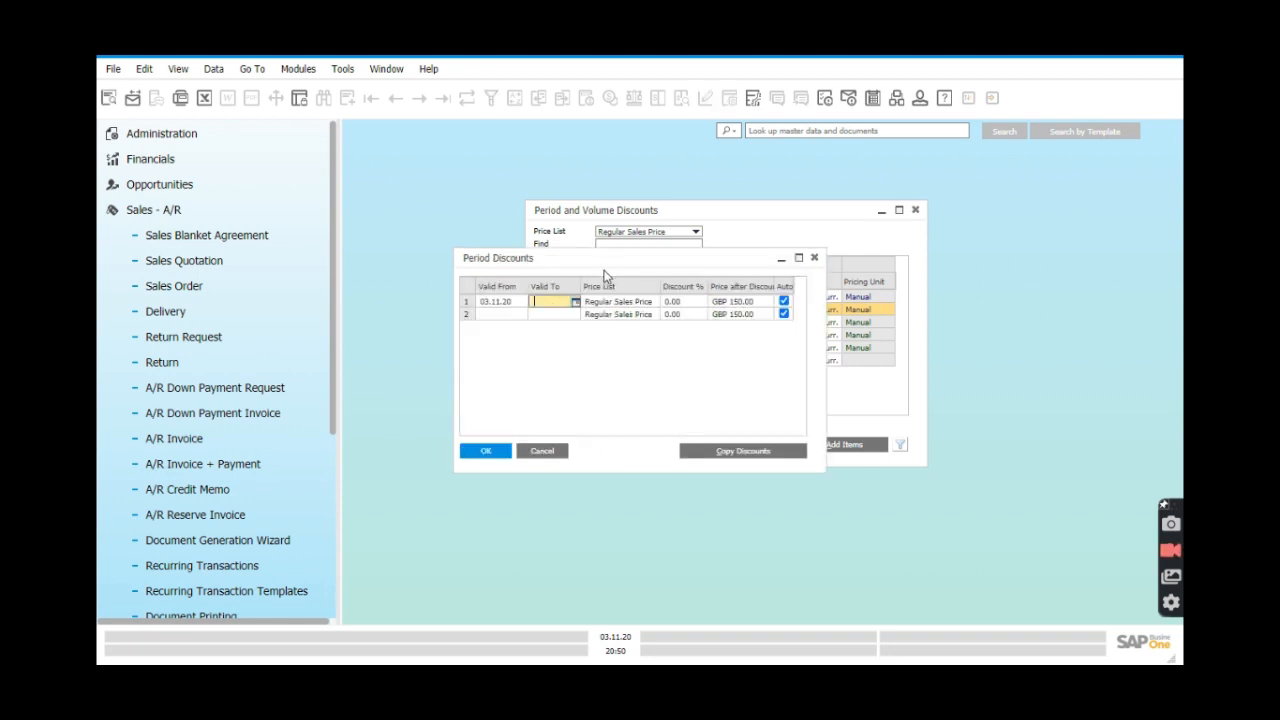
left_click(576, 303)
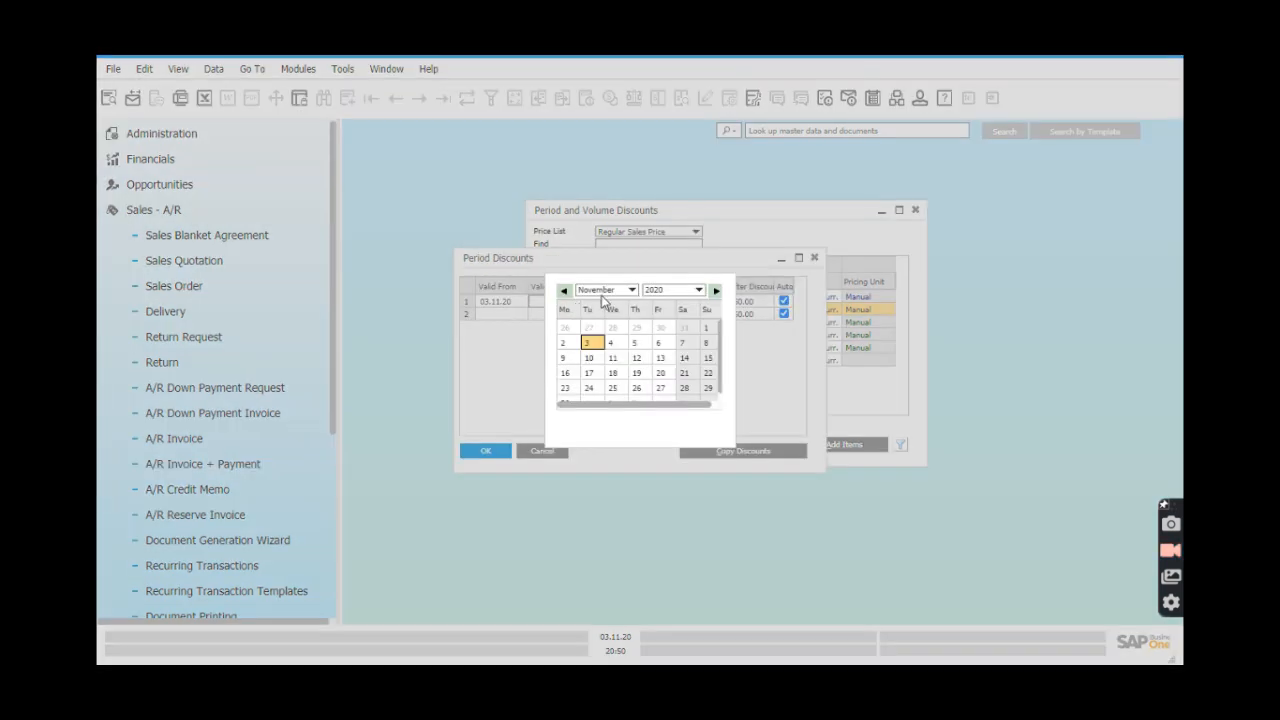
left_click(610, 291)
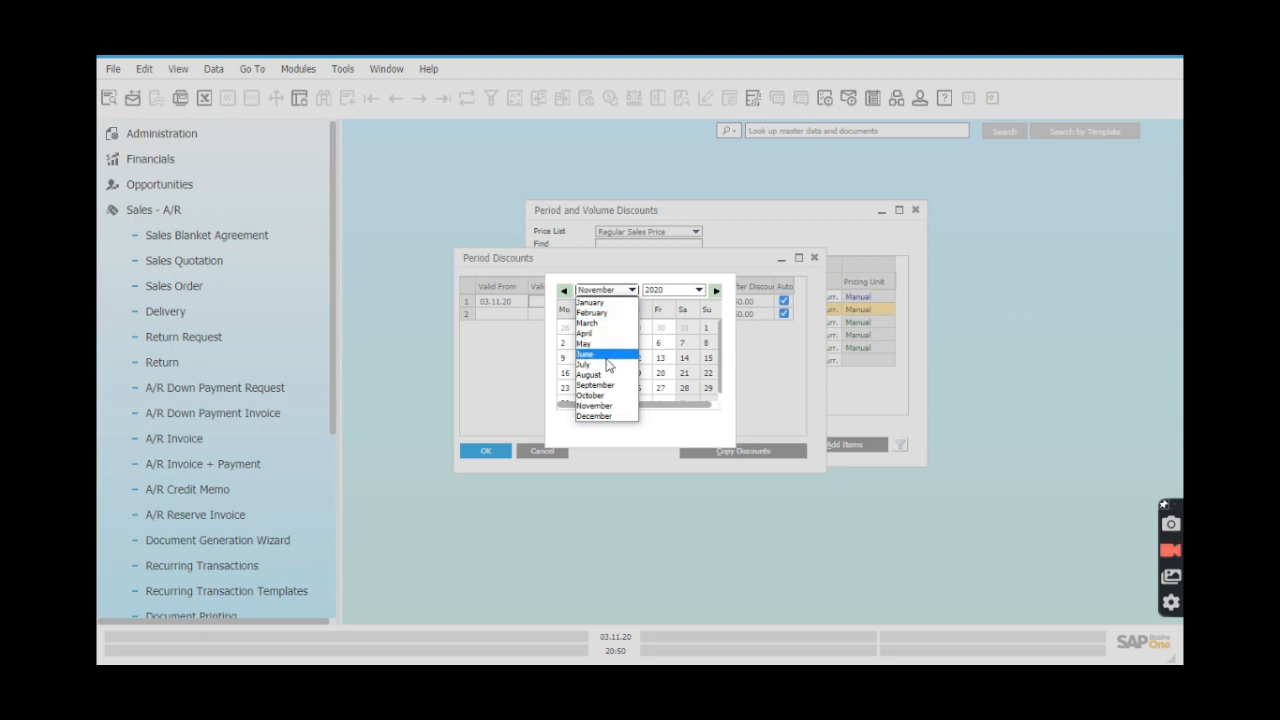
left_click(612, 415)
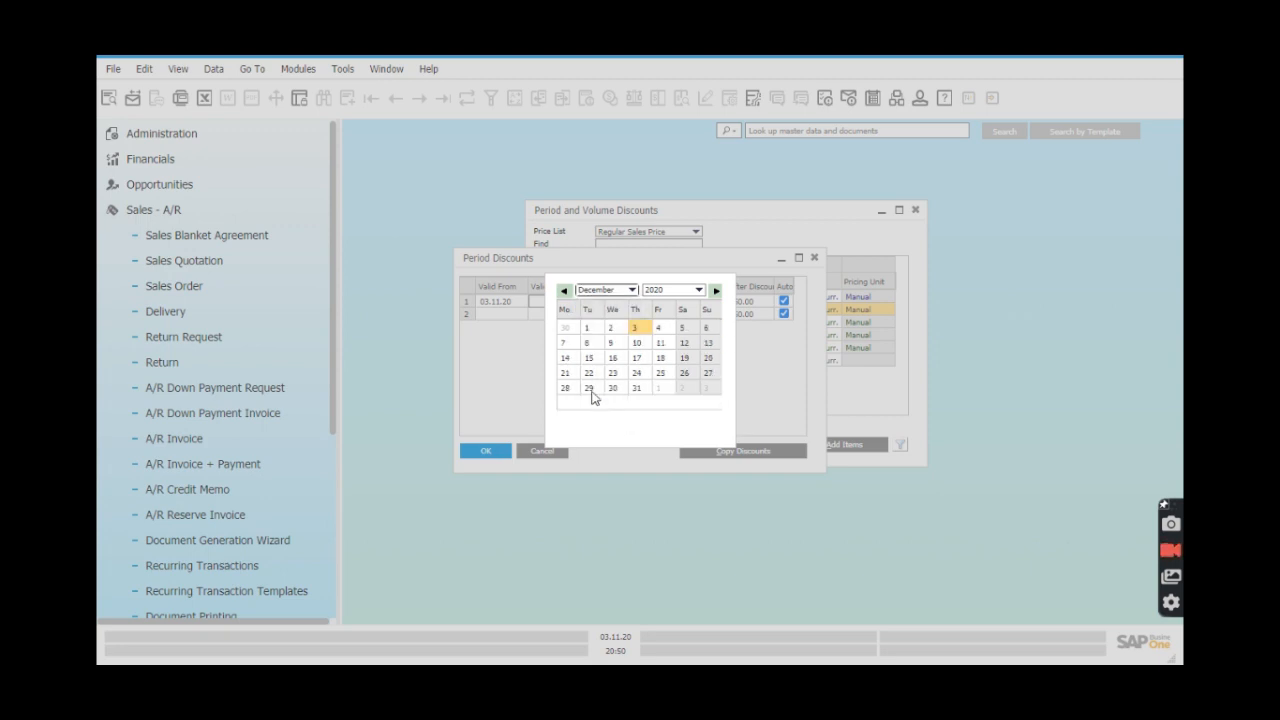
left_click(631, 330)
left_click_drag(626, 258, 704, 317)
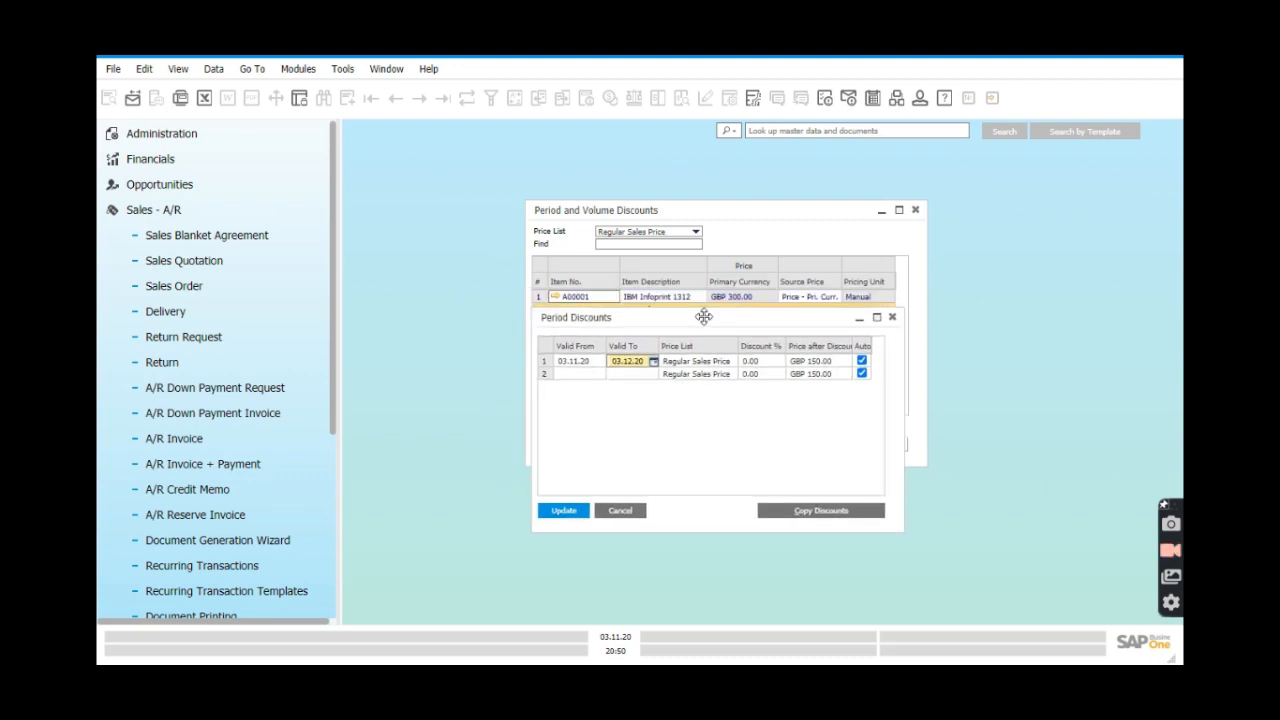
left_click(768, 362)
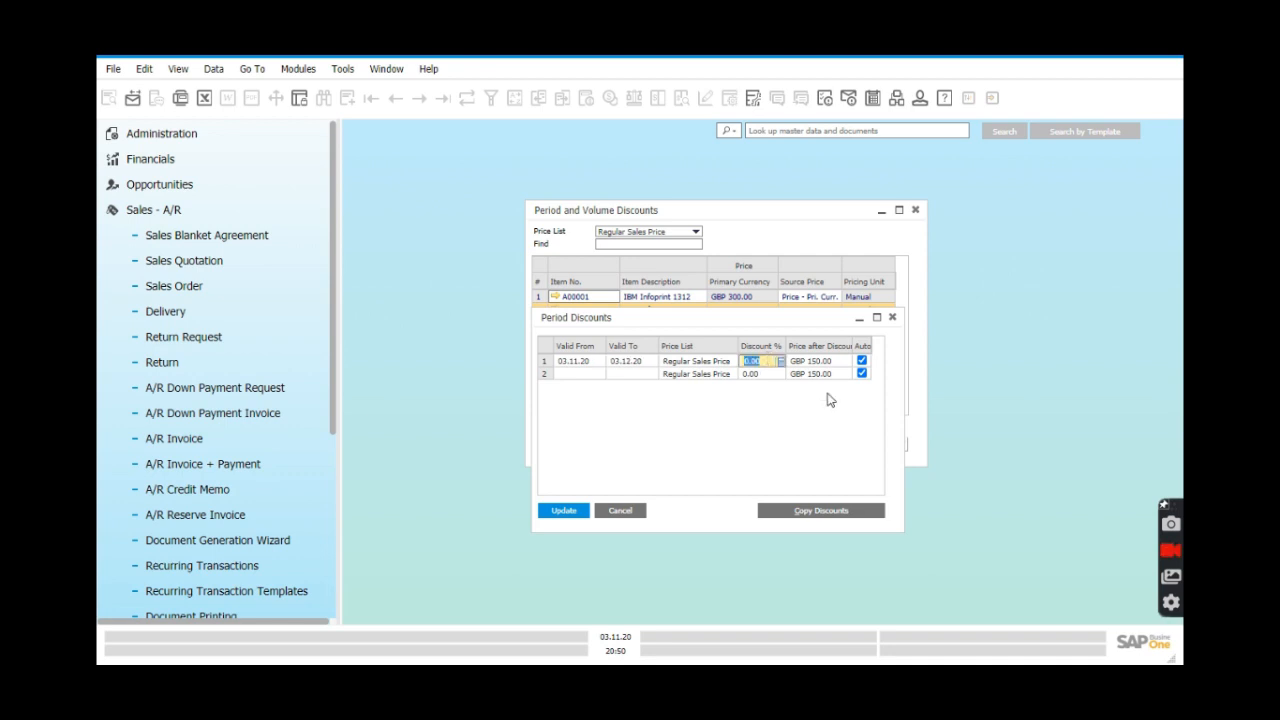
type("20")
Give A00002's period discount a 25% volume tier from quantity 10, then save both discount dialogs.
double_click(546, 364)
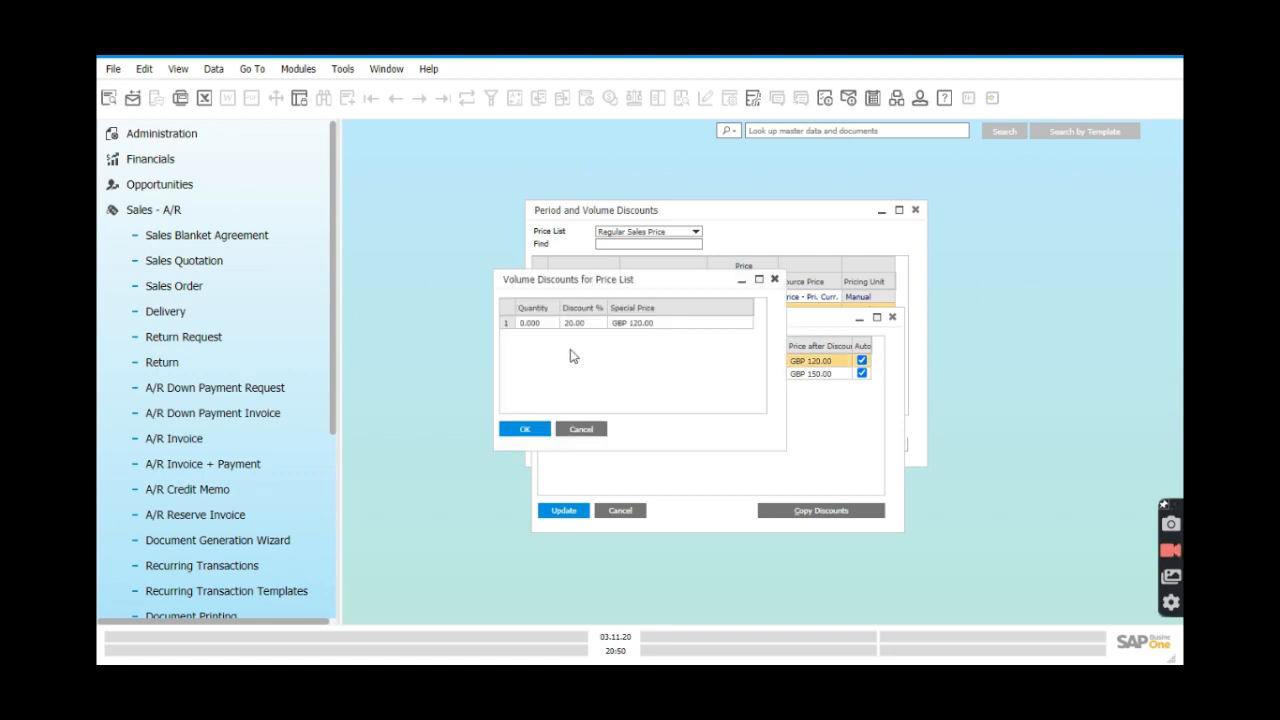
left_click_drag(654, 277, 727, 392)
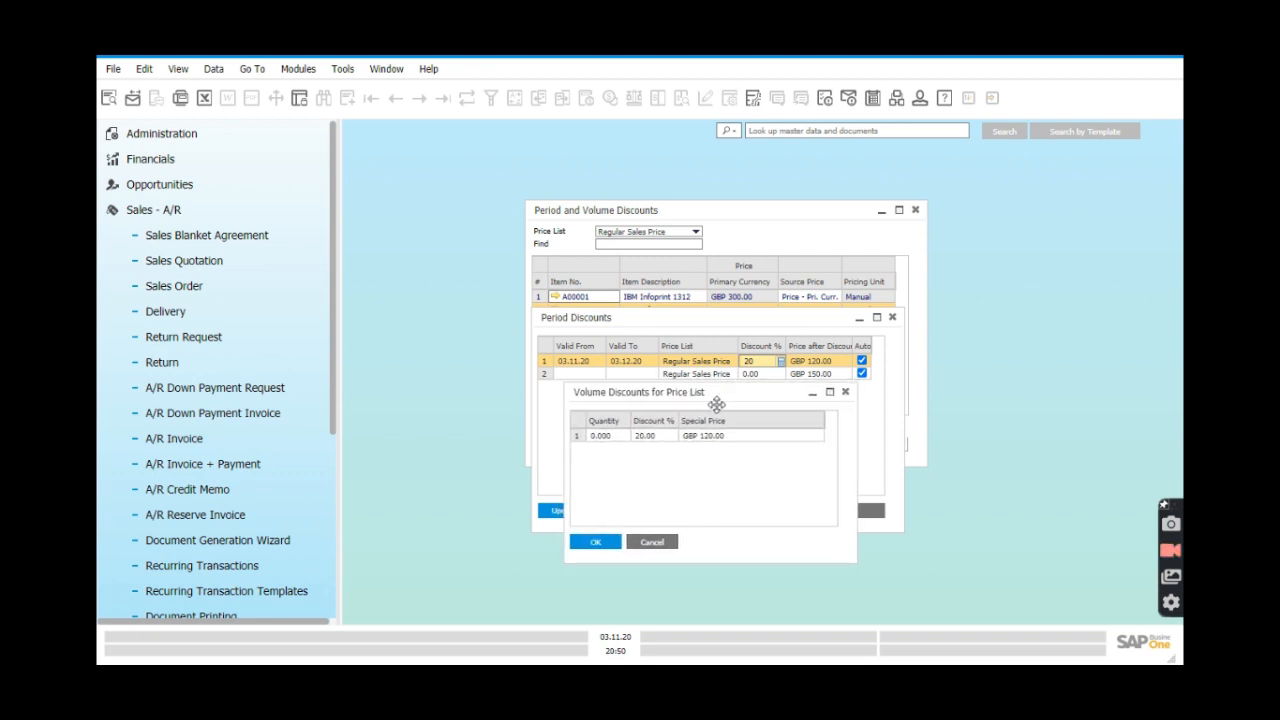
left_click(603, 439)
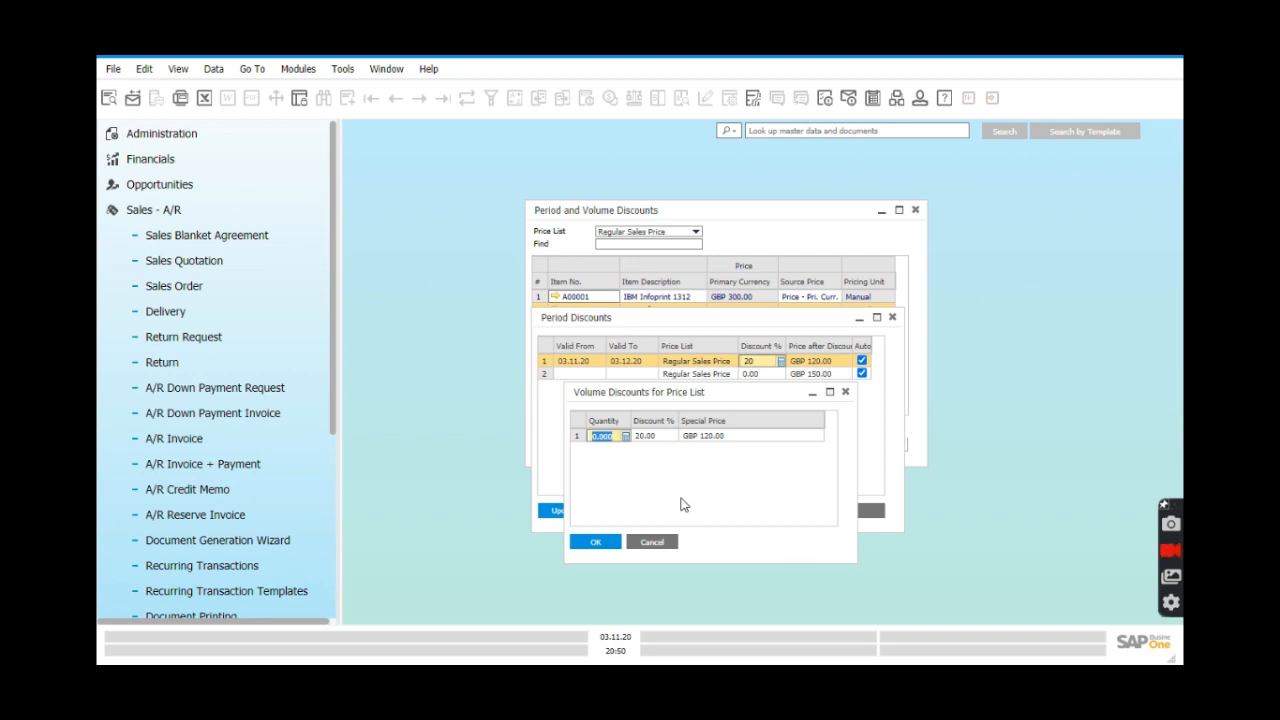
type("10")
left_click(656, 440)
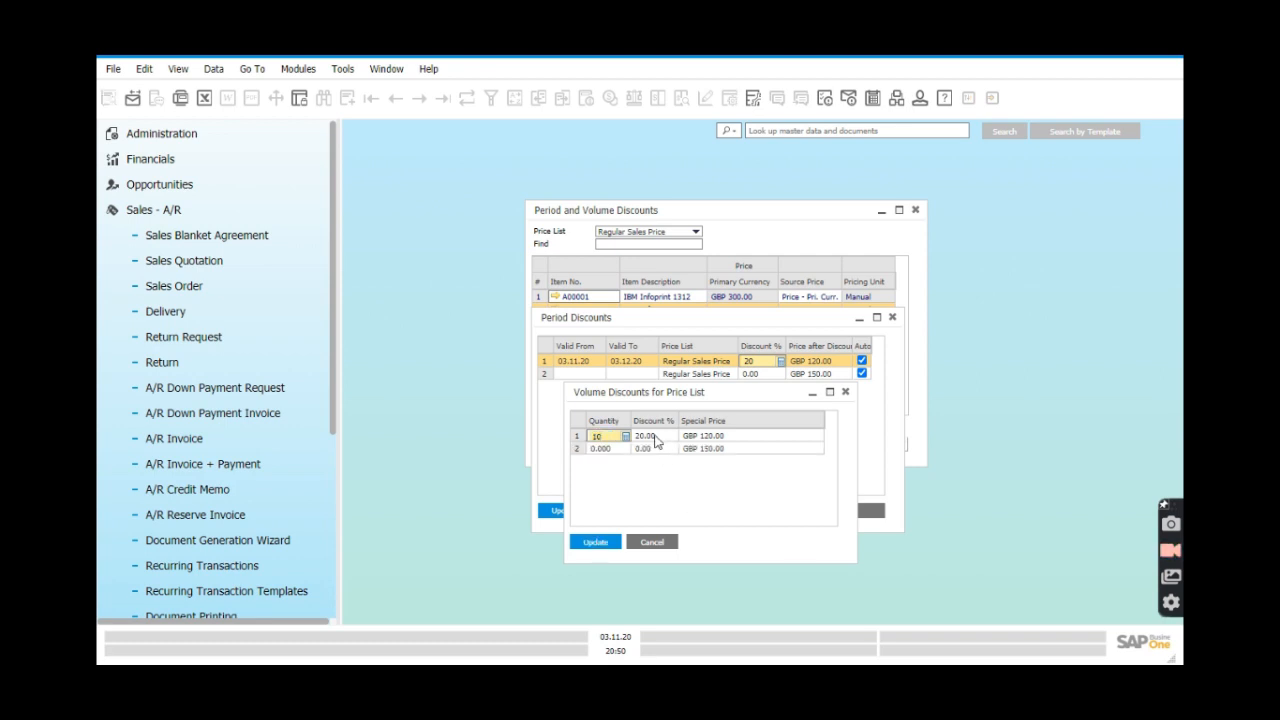
key("Tab")
type("25")
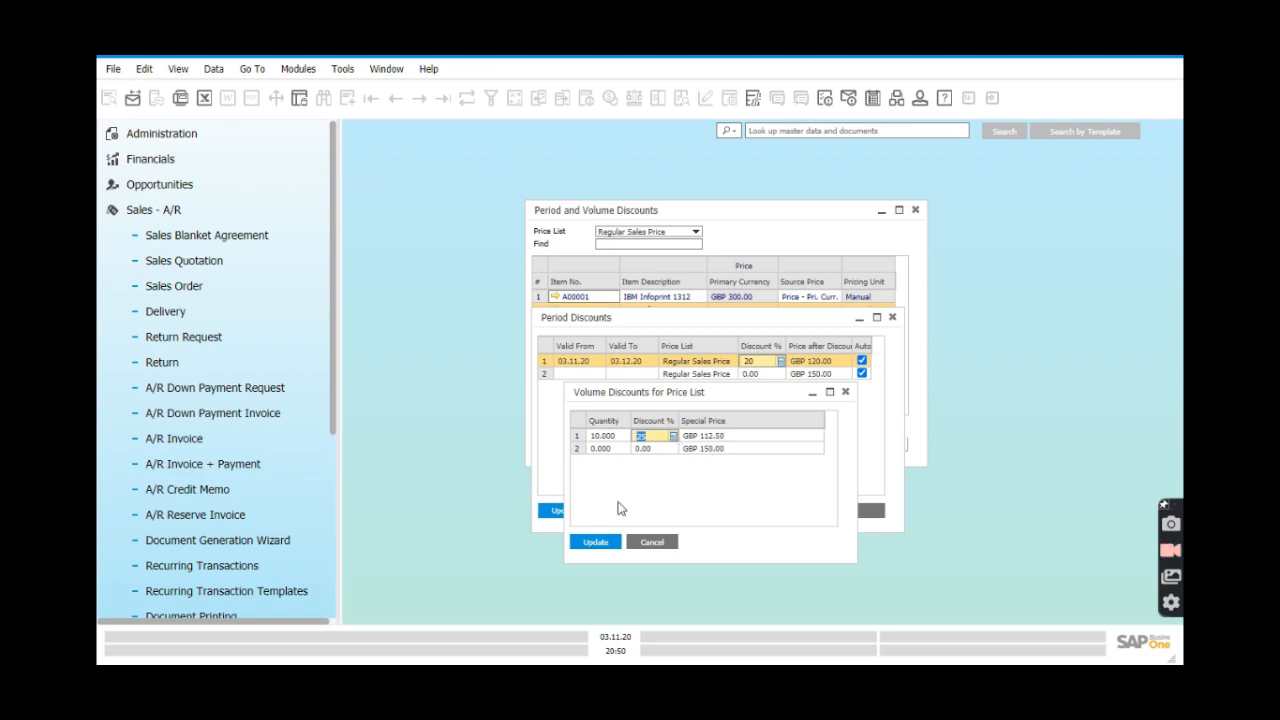
left_click(608, 541)
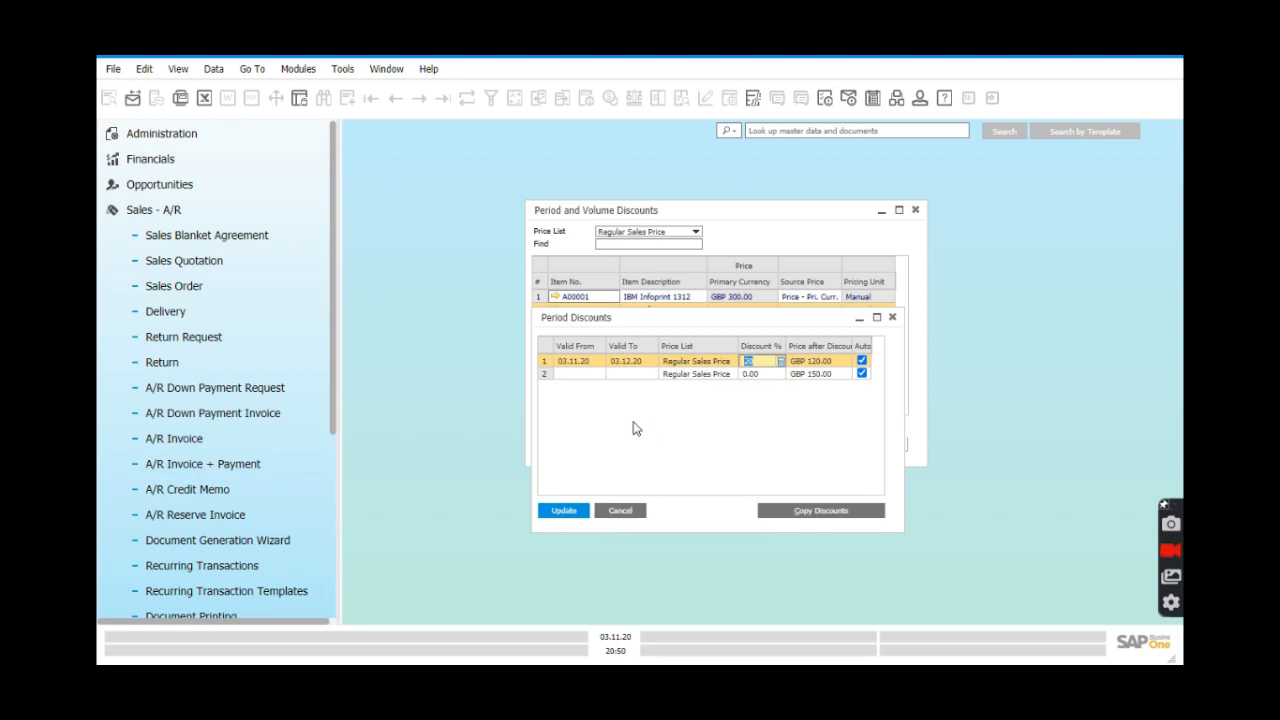
left_click(566, 511)
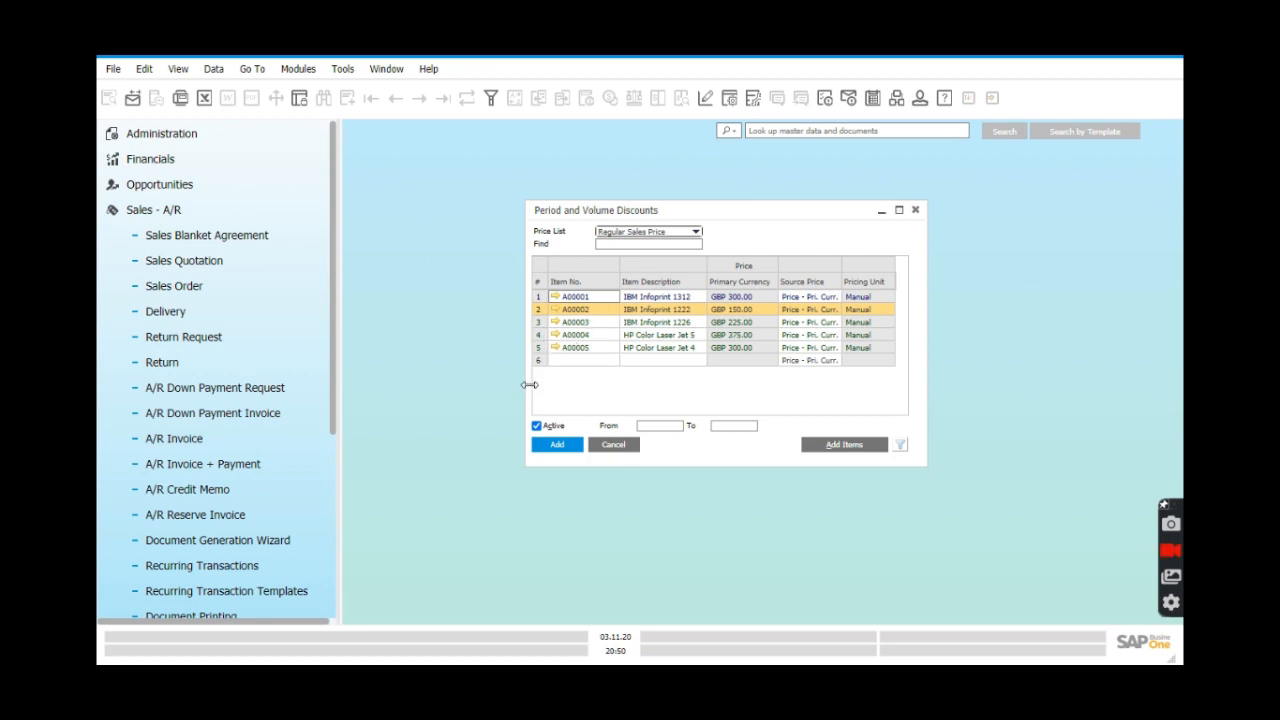
Open item A00002's period discounts, starting and then cancelling a first copy attempt.
right_click(543, 316)
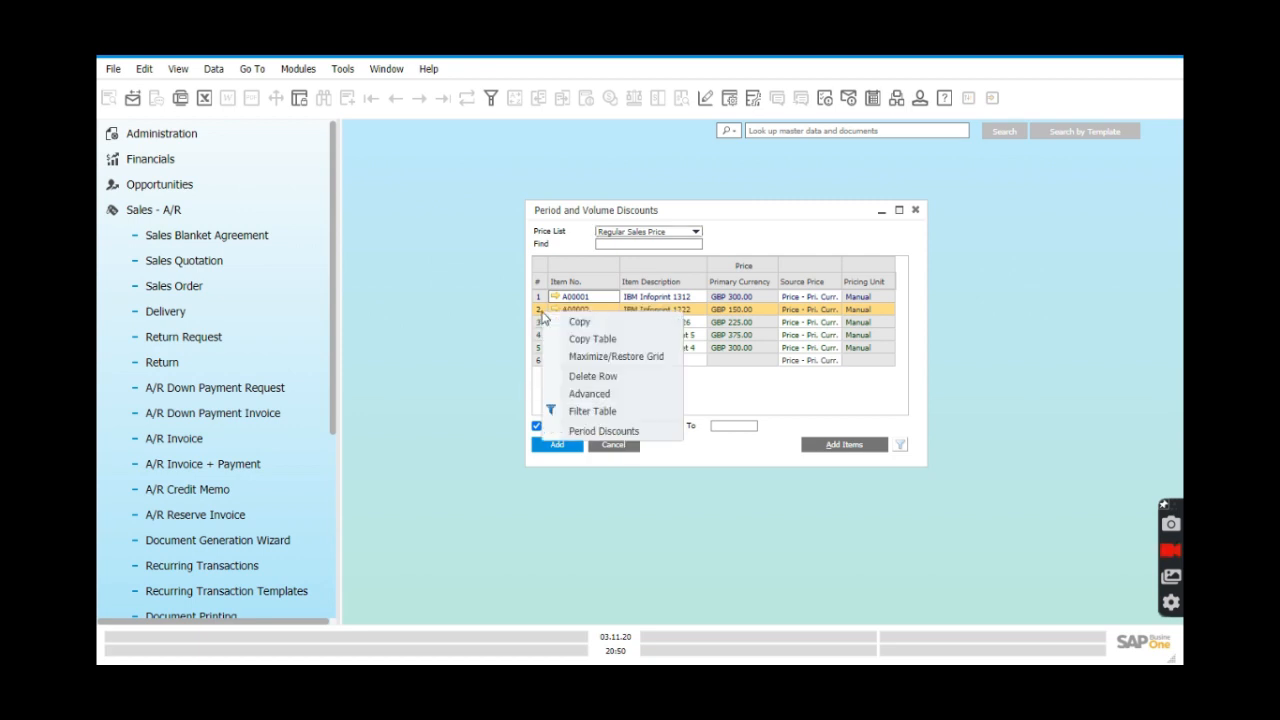
left_click(595, 436)
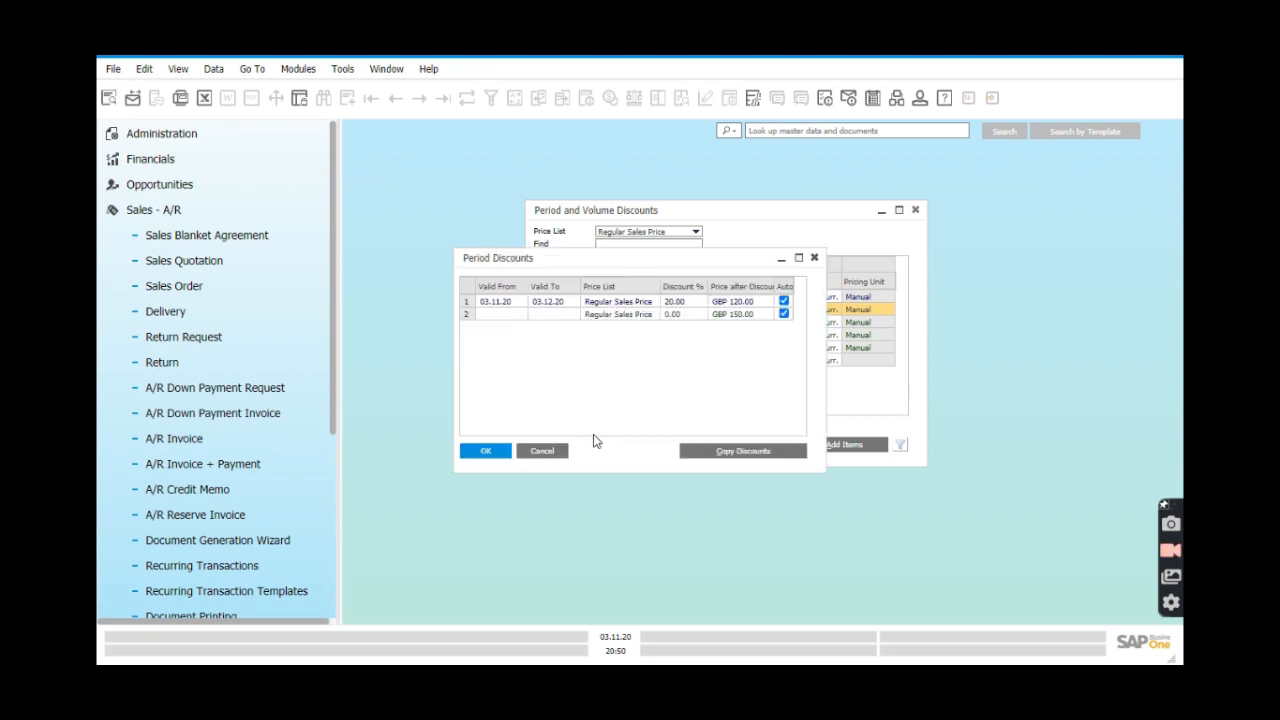
left_click(751, 455)
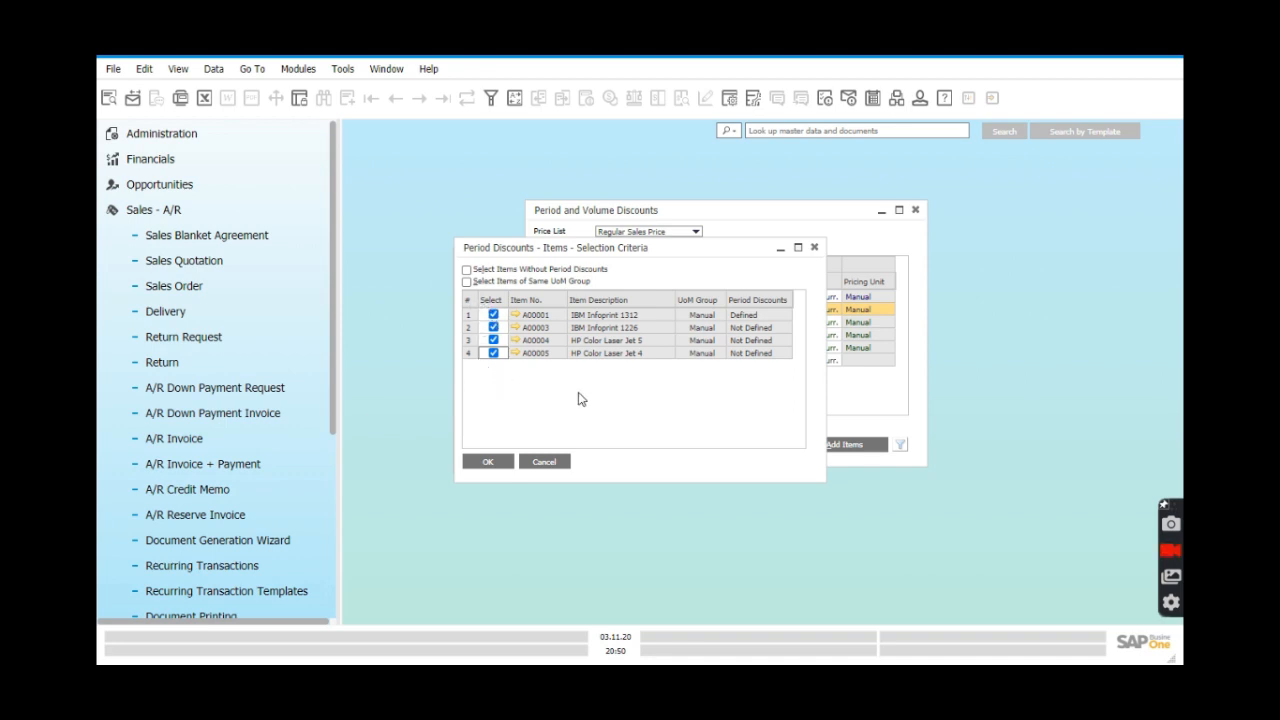
left_click(534, 464)
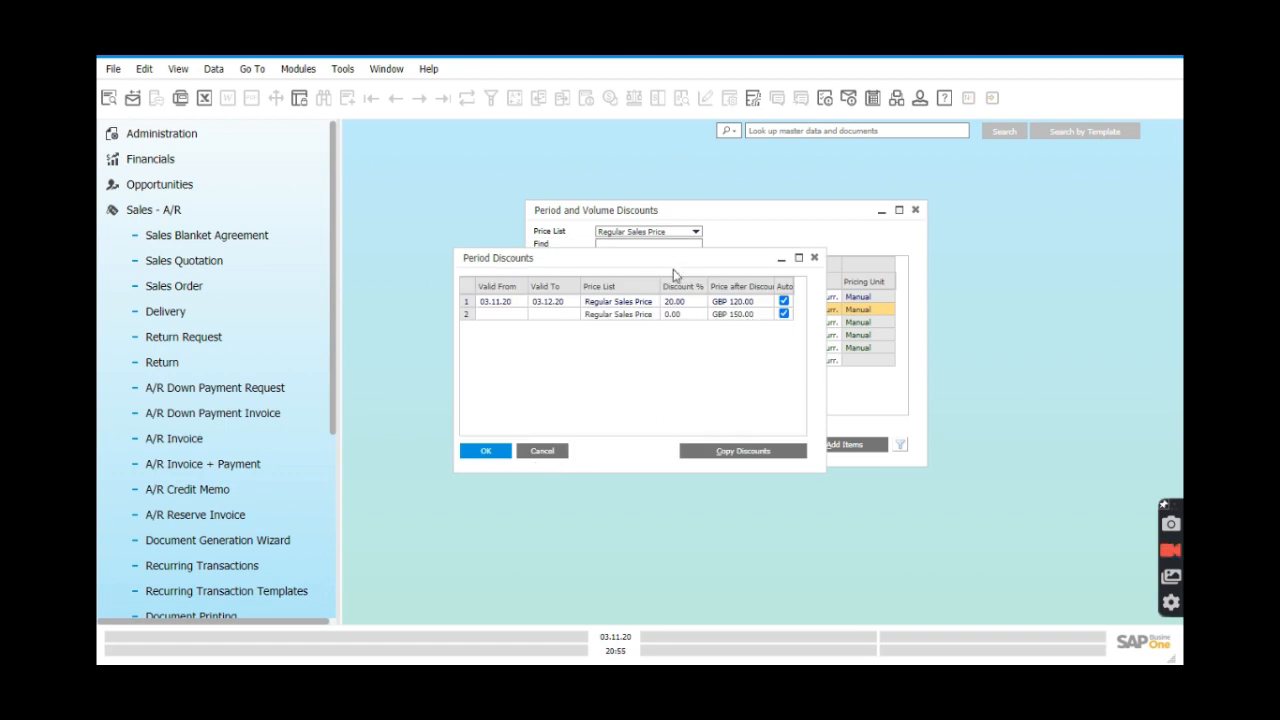
left_click_drag(664, 257, 749, 332)
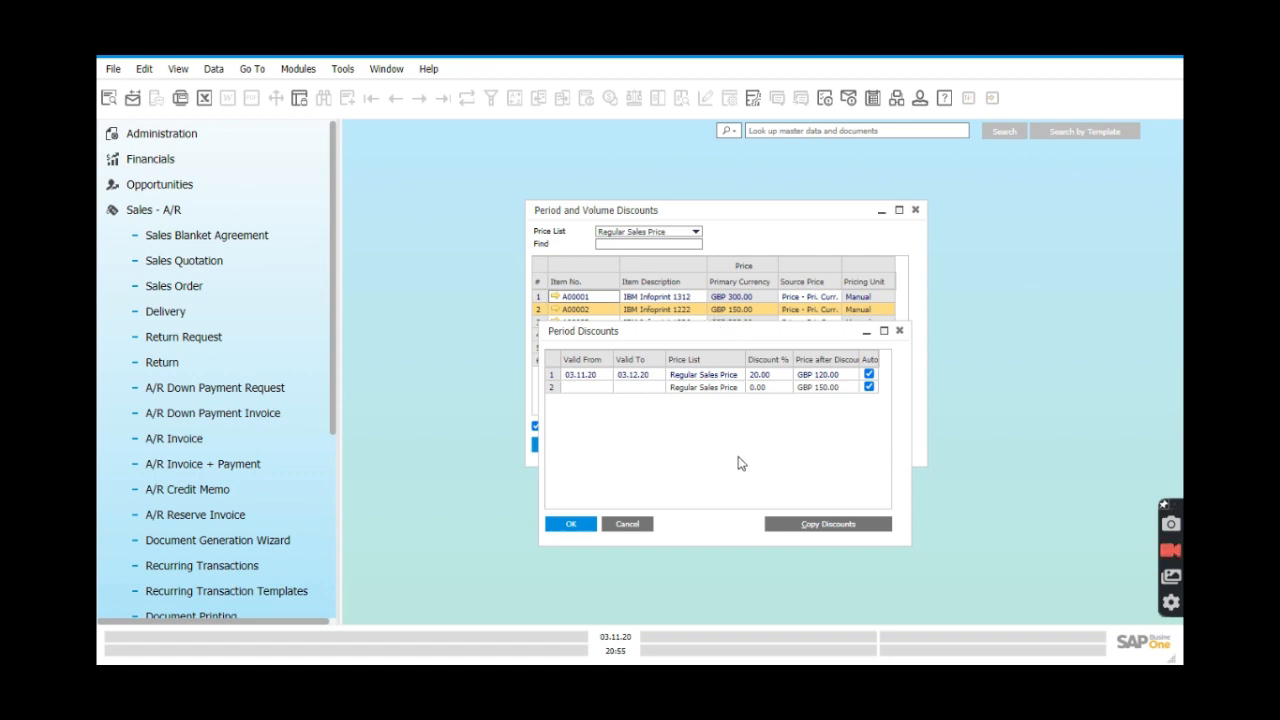
Copy A00002's discounts to item A00003 only, deselecting A00001, A00004 and A00005.
left_click(810, 526)
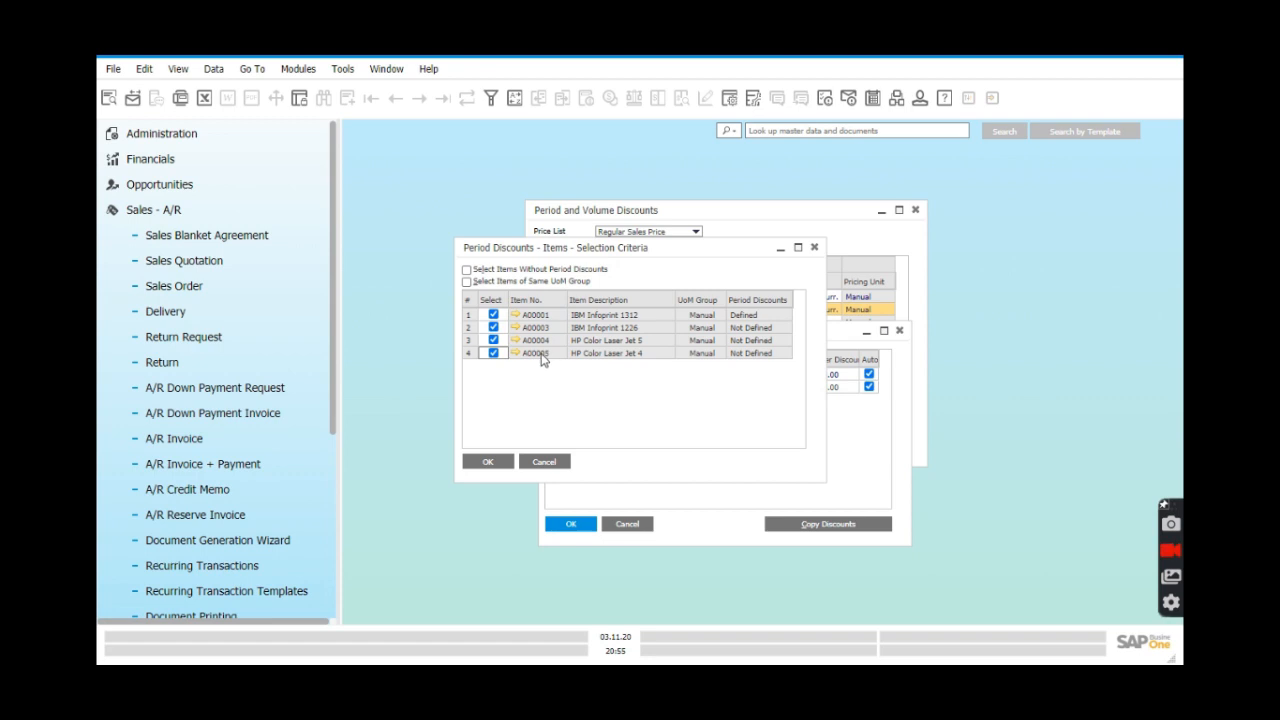
left_click_drag(652, 252, 738, 418)
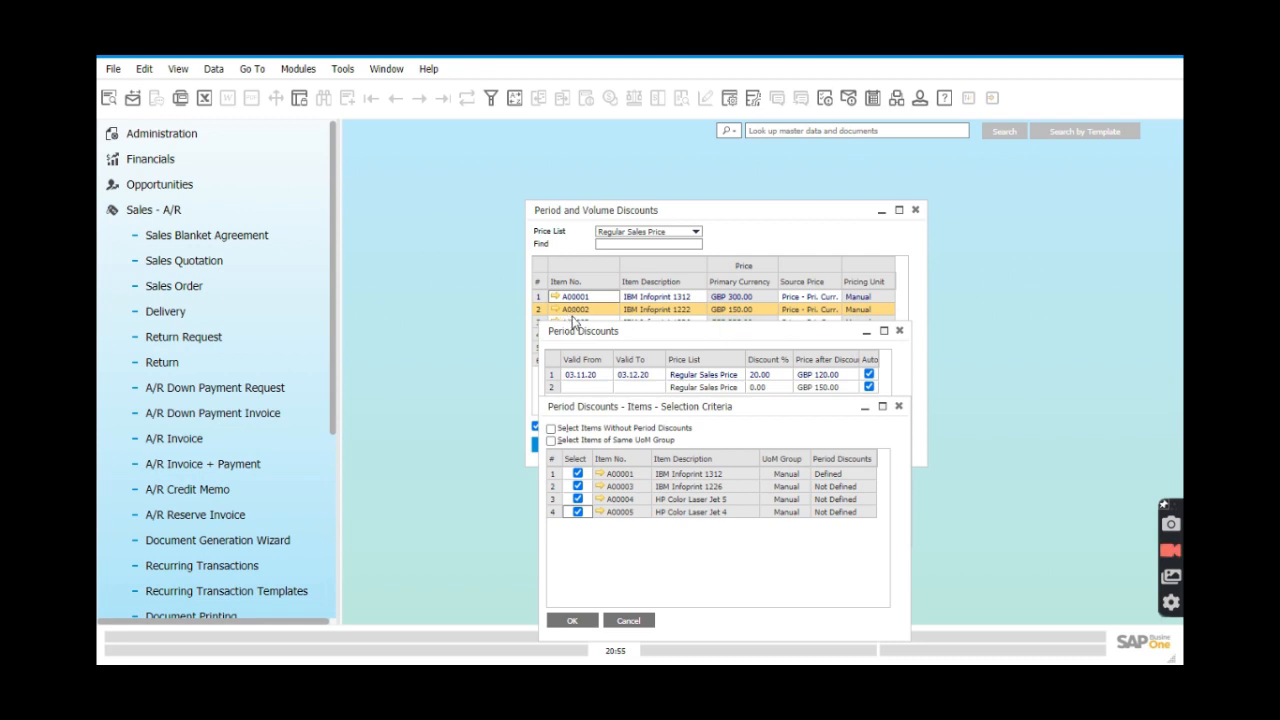
left_click(578, 474)
left_click(577, 499)
left_click(577, 511)
left_click(577, 511)
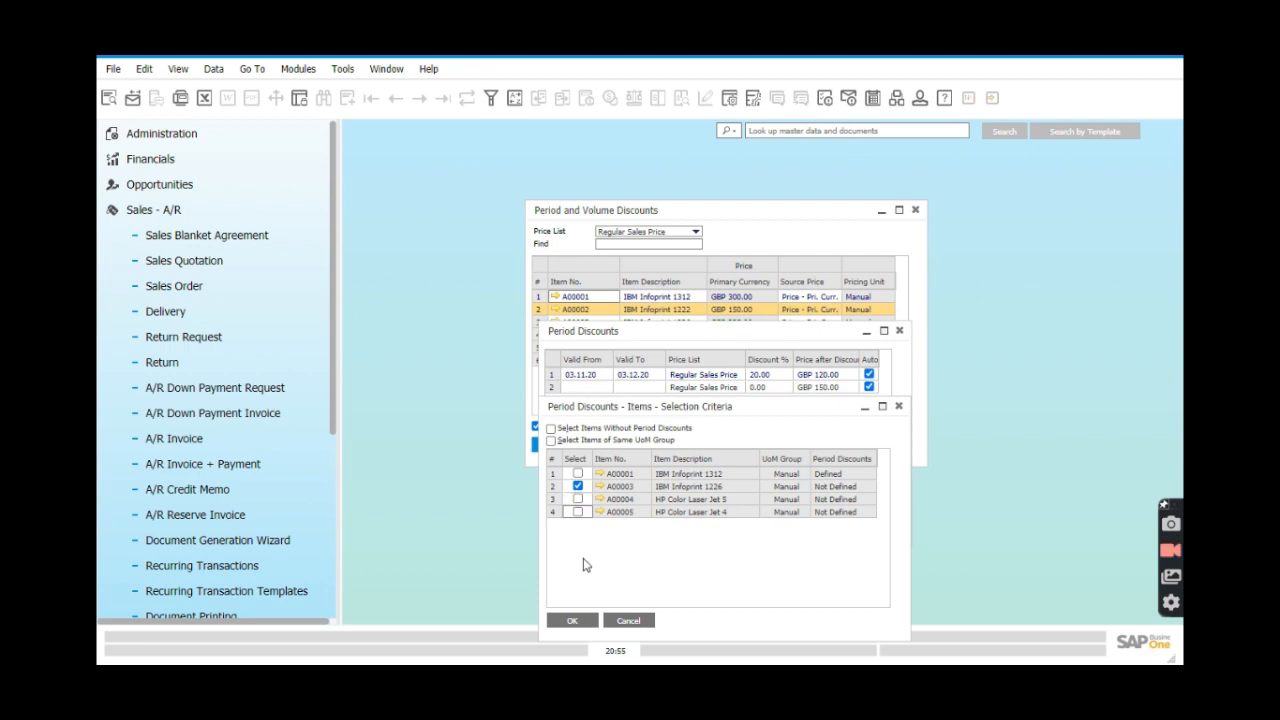
left_click(586, 621)
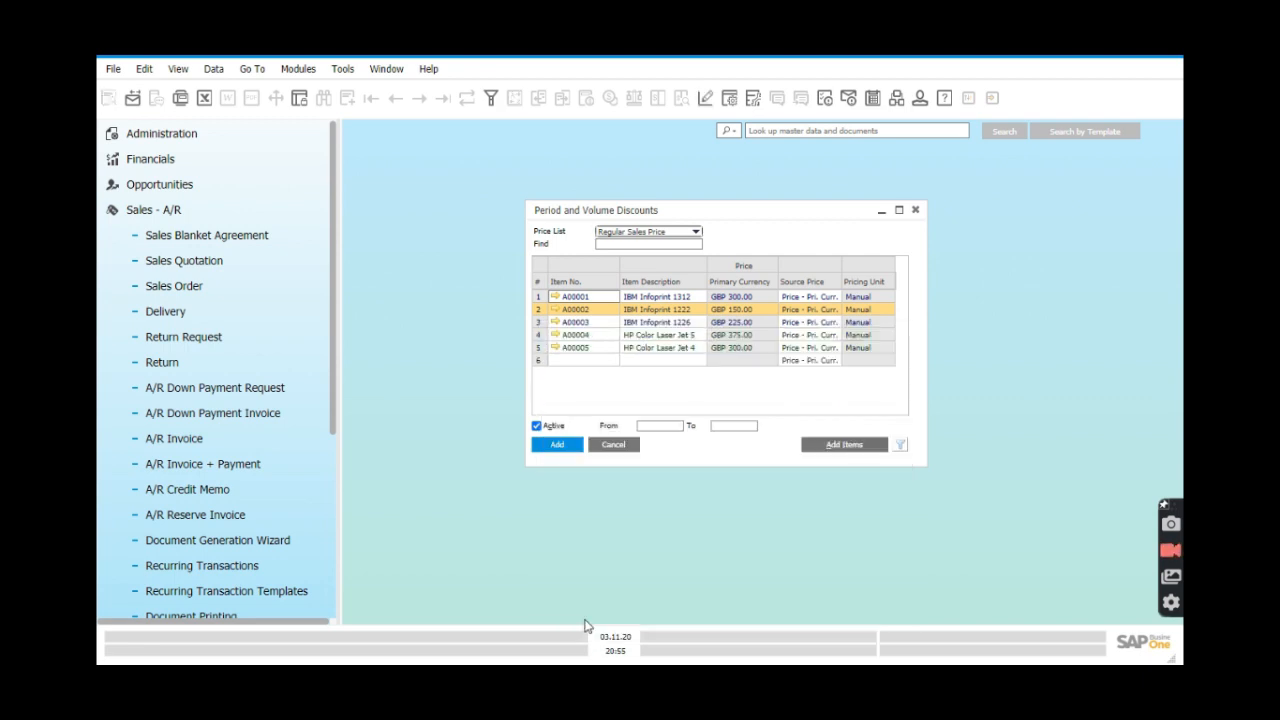
left_click(543, 323)
right_click(546, 325)
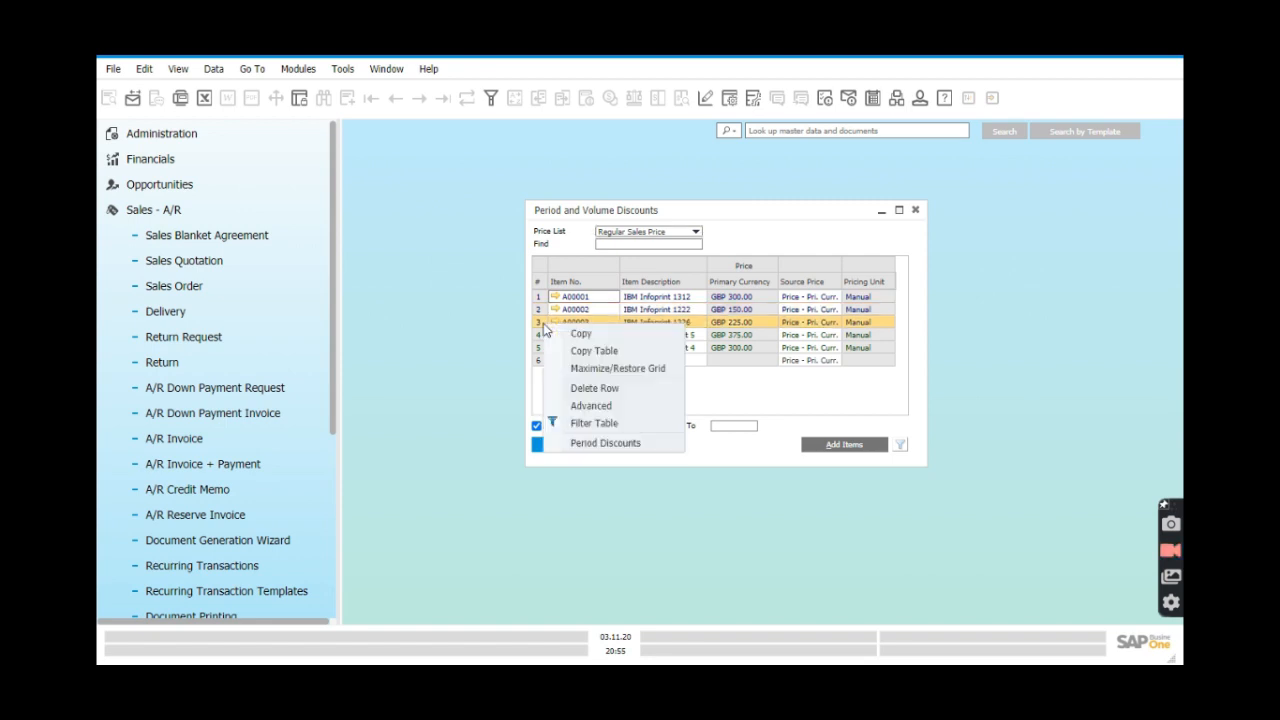
left_click(606, 443)
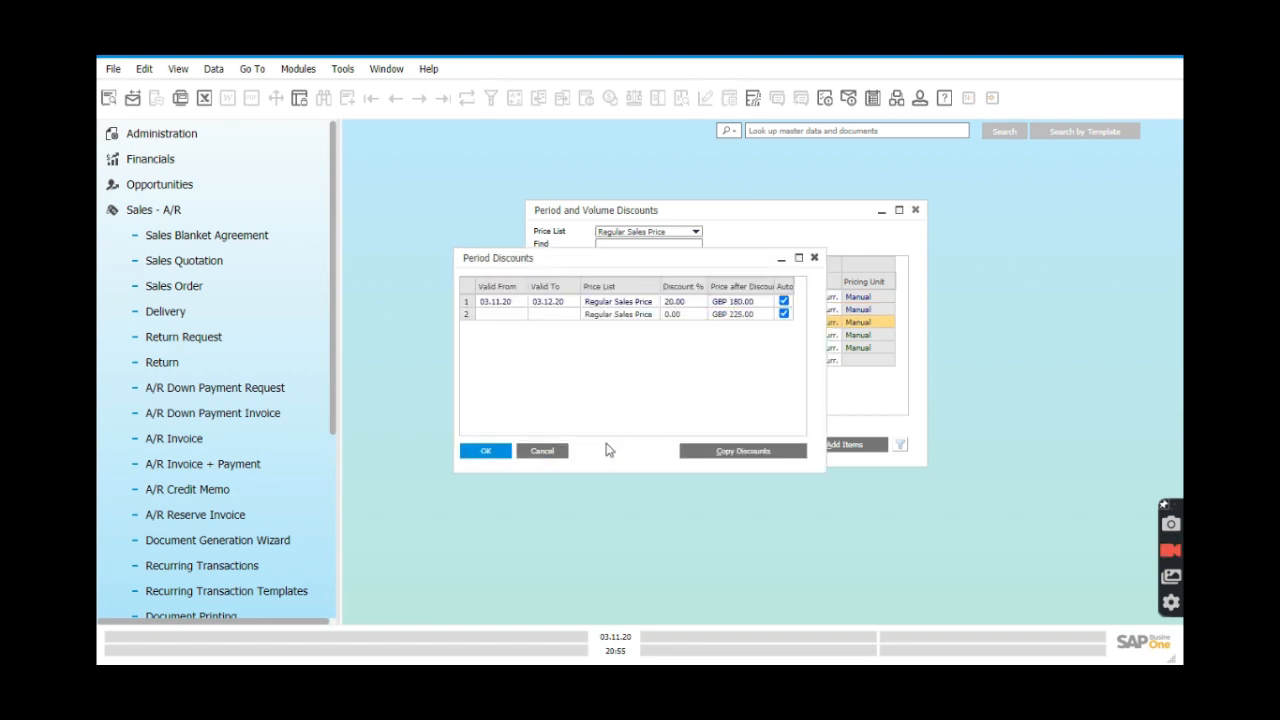
left_click_drag(671, 262, 762, 306)
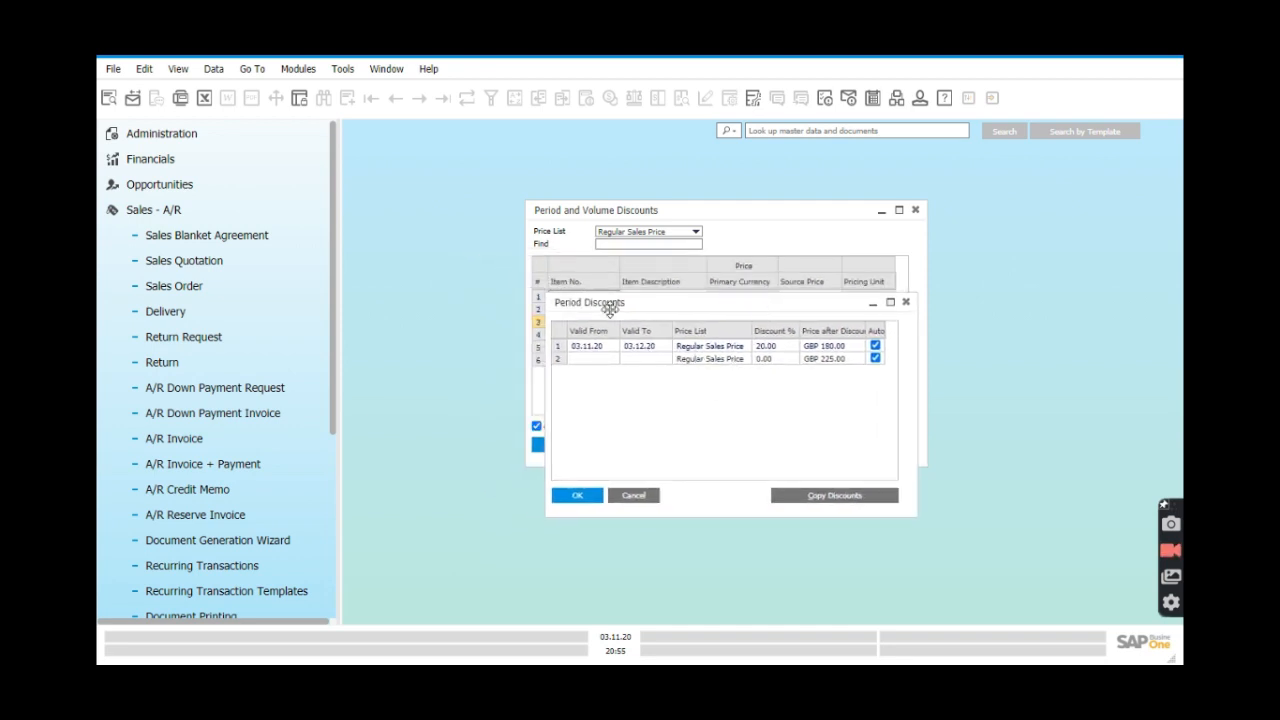
left_click_drag(703, 308, 713, 376)
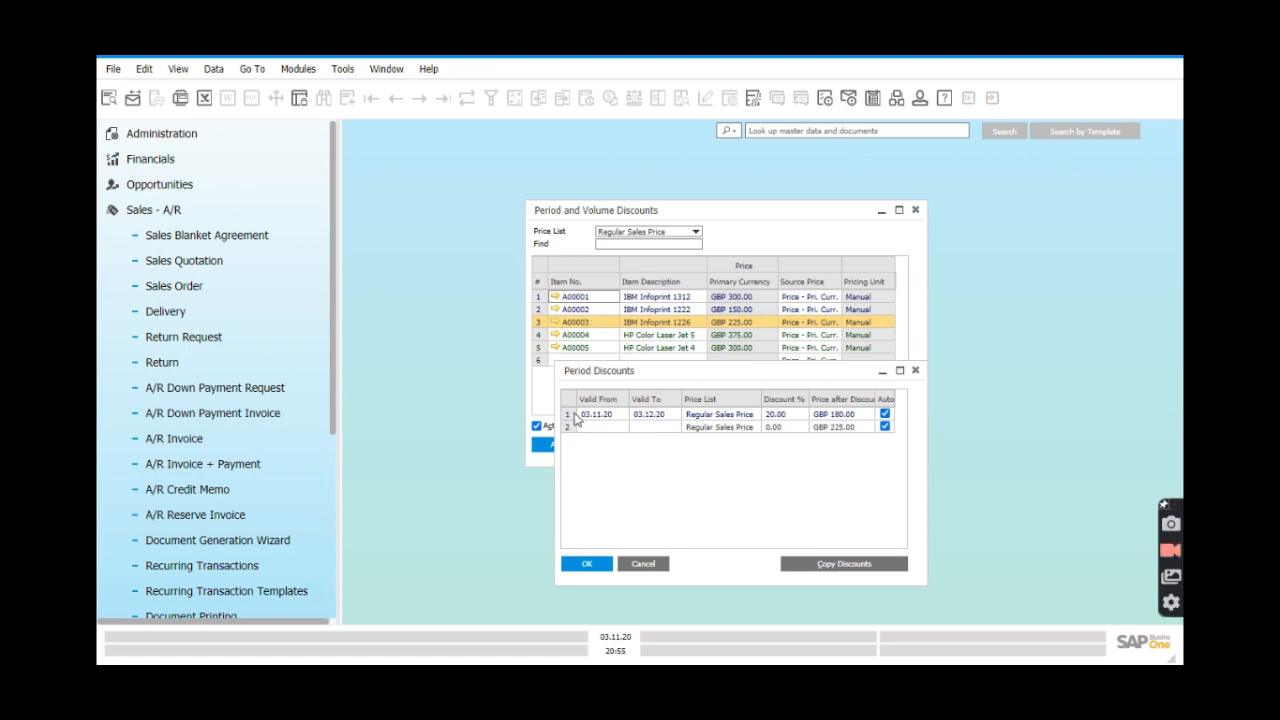
double_click(570, 414)
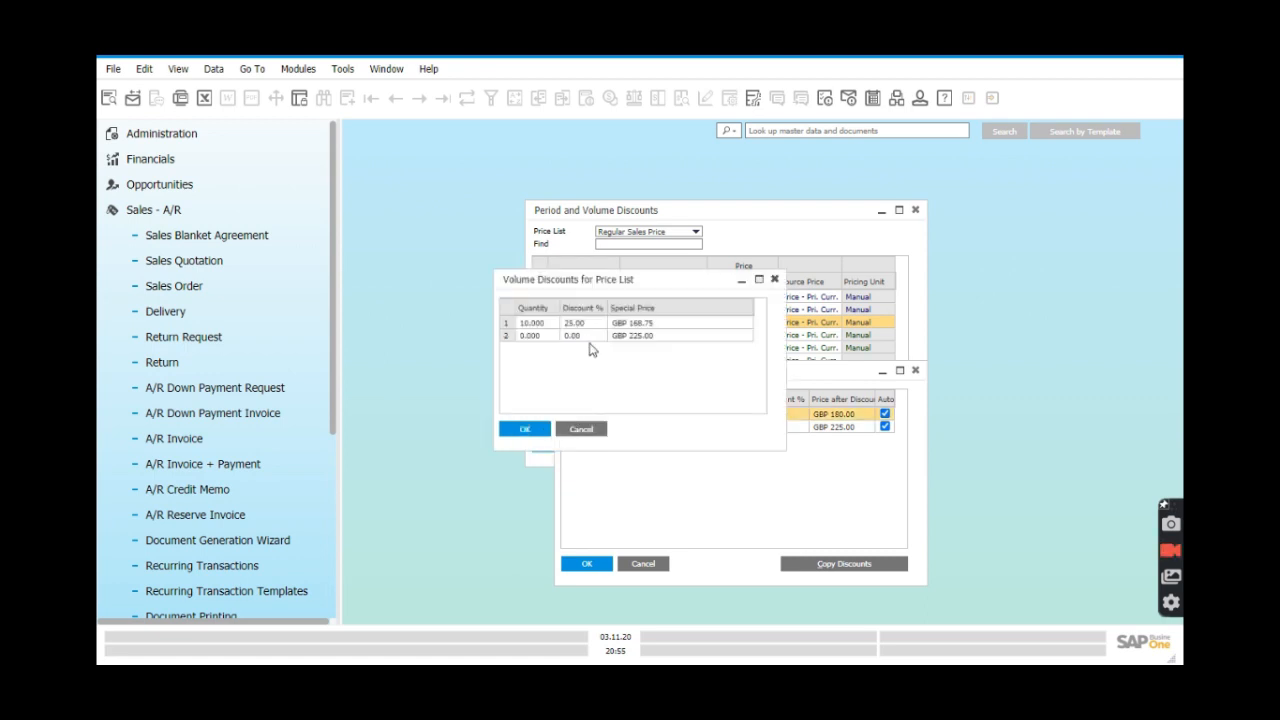
left_click(545, 436)
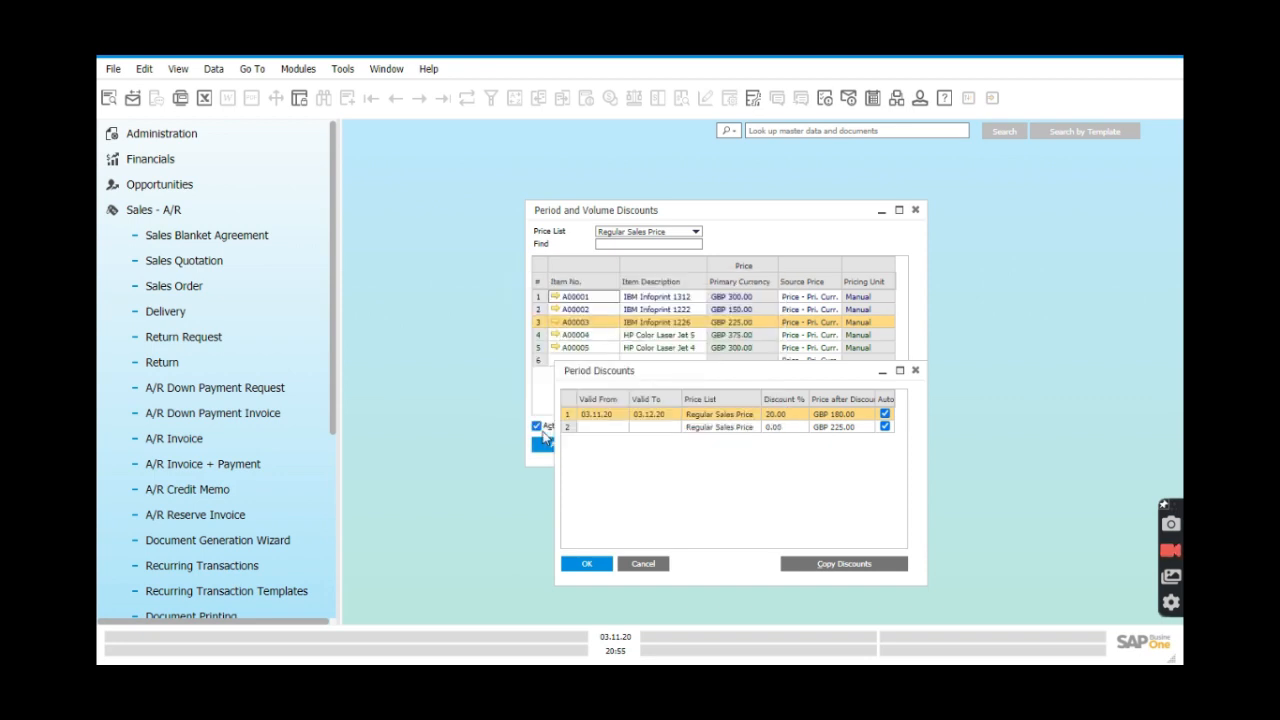
left_click(594, 566)
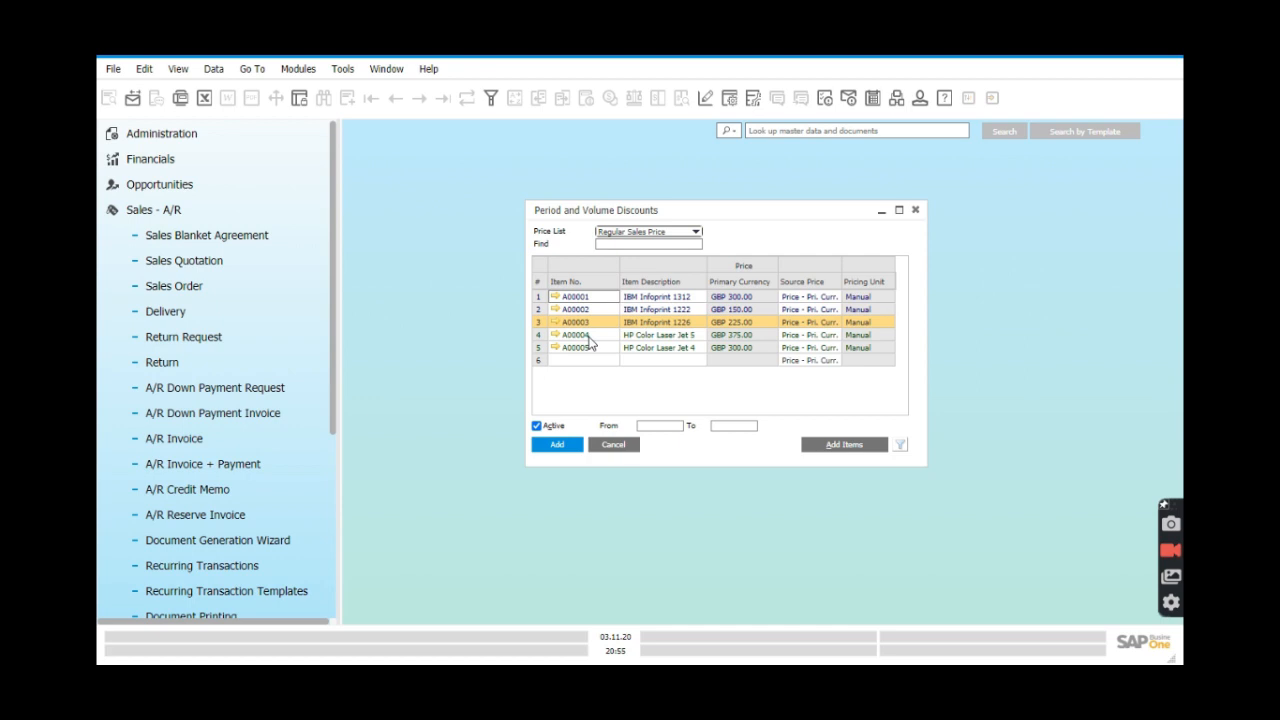
Copy A00001's 10% period discount to A00004 only, deselecting A00002, A00003 and A00005.
right_click(541, 301)
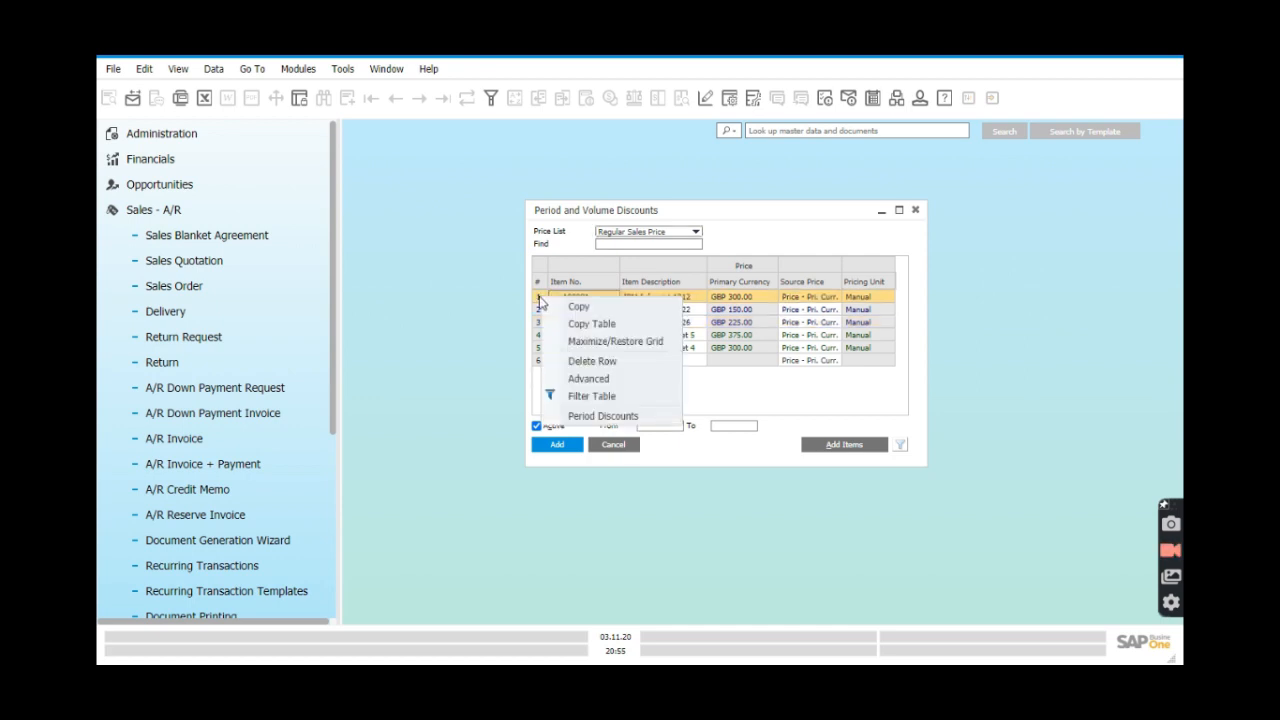
left_click(590, 423)
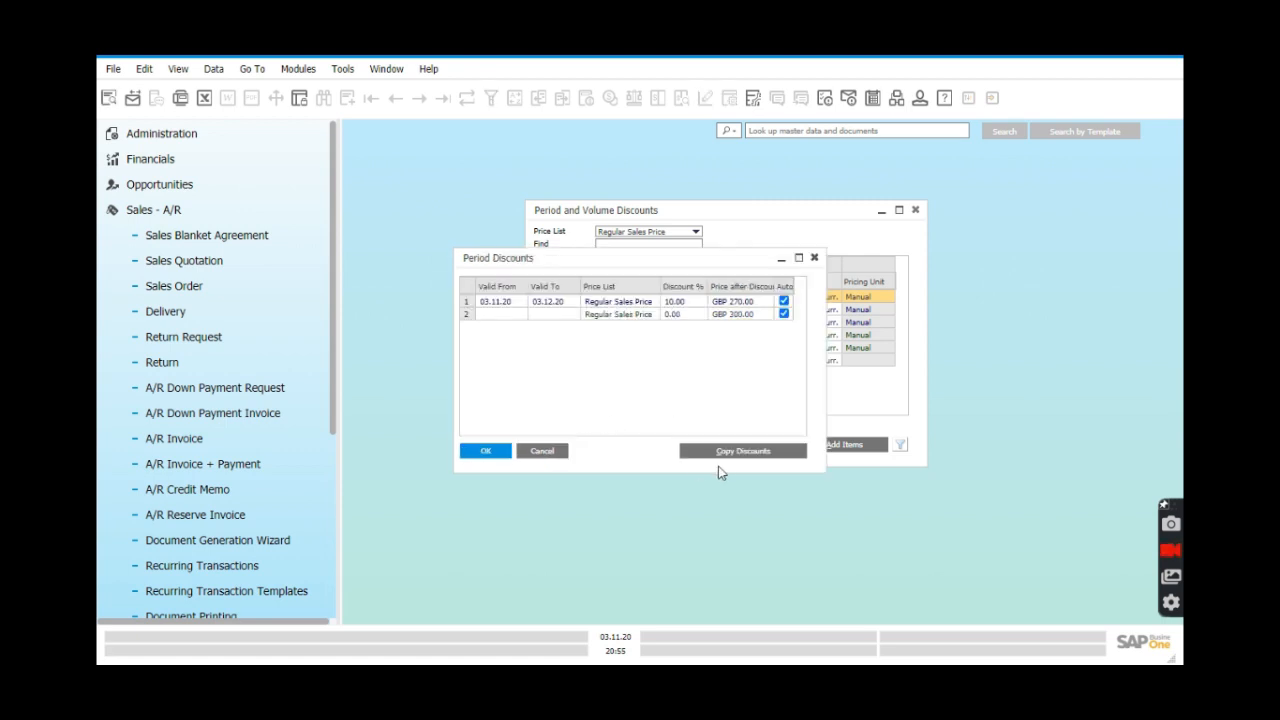
left_click(735, 452)
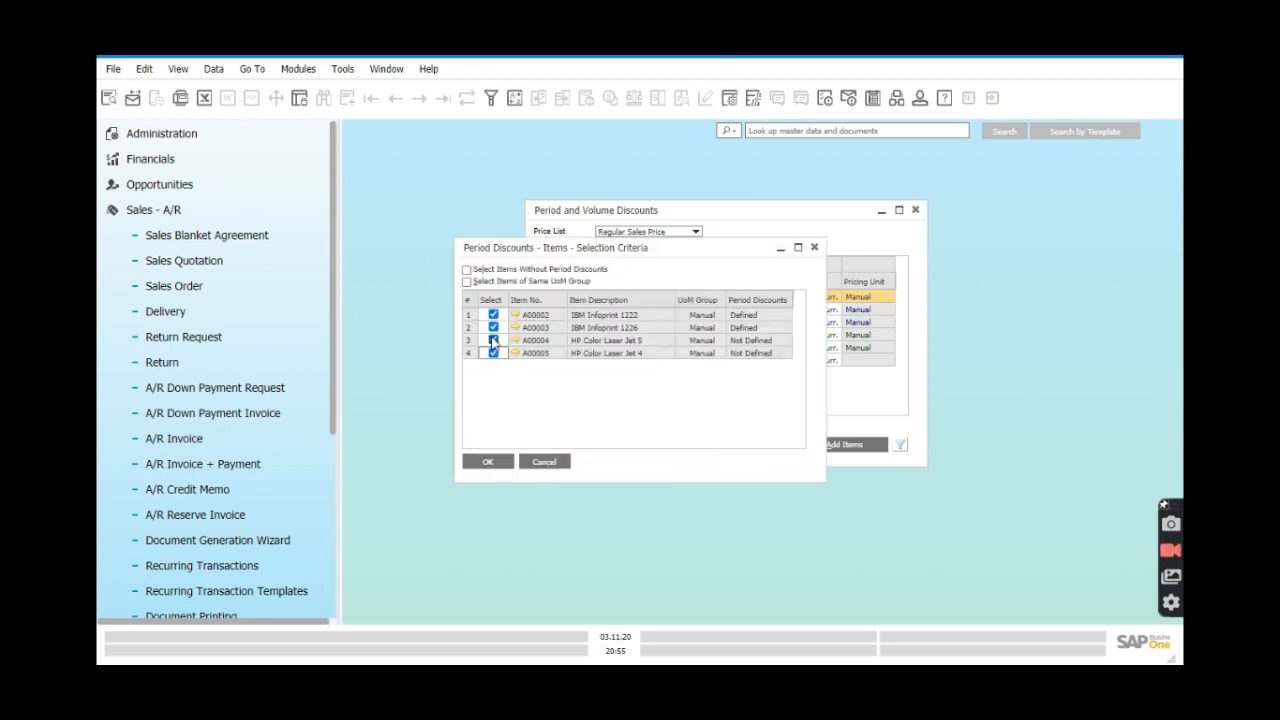
left_click(493, 314)
left_click(493, 327)
left_click(493, 353)
left_click(500, 462)
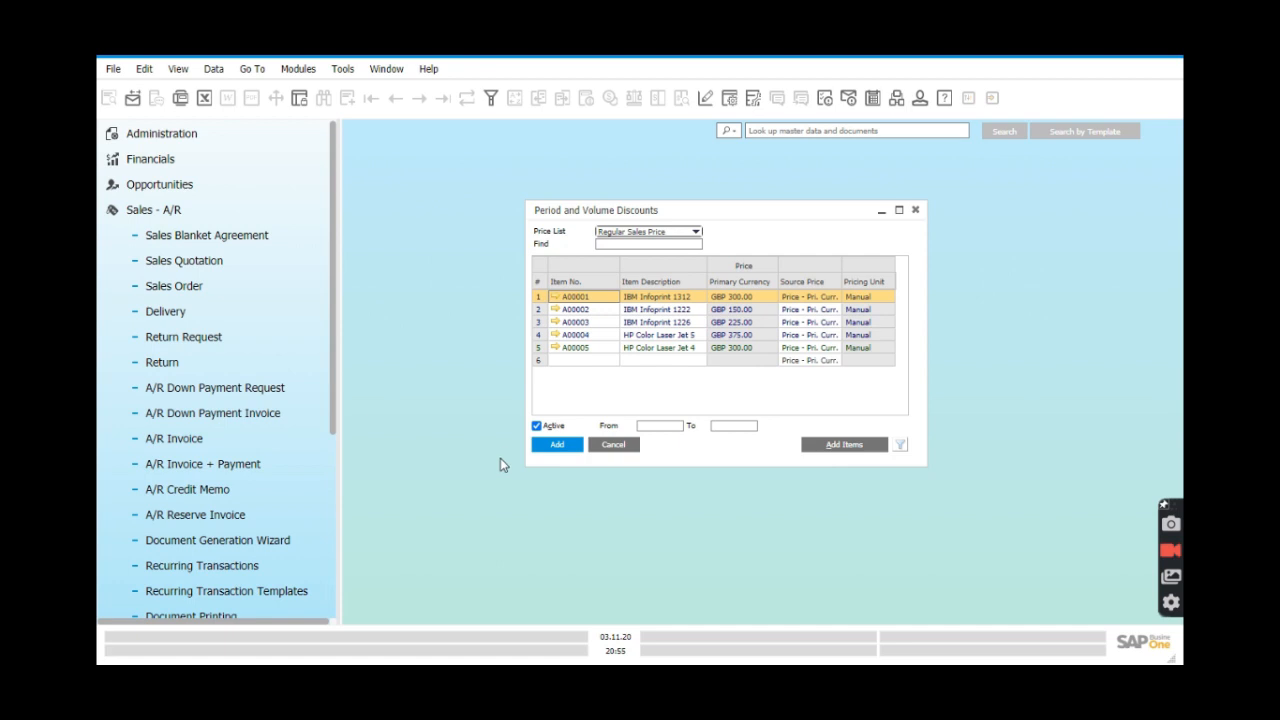
left_click(540, 335)
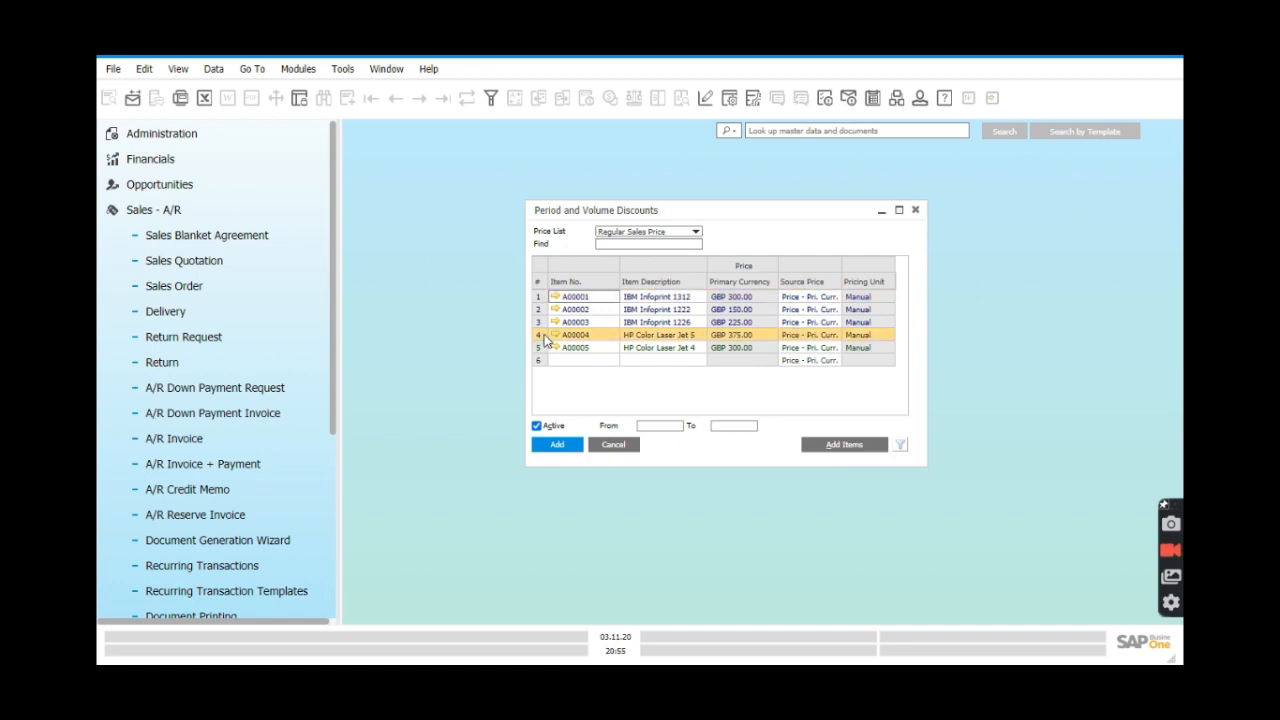
right_click(545, 340)
left_click(600, 454)
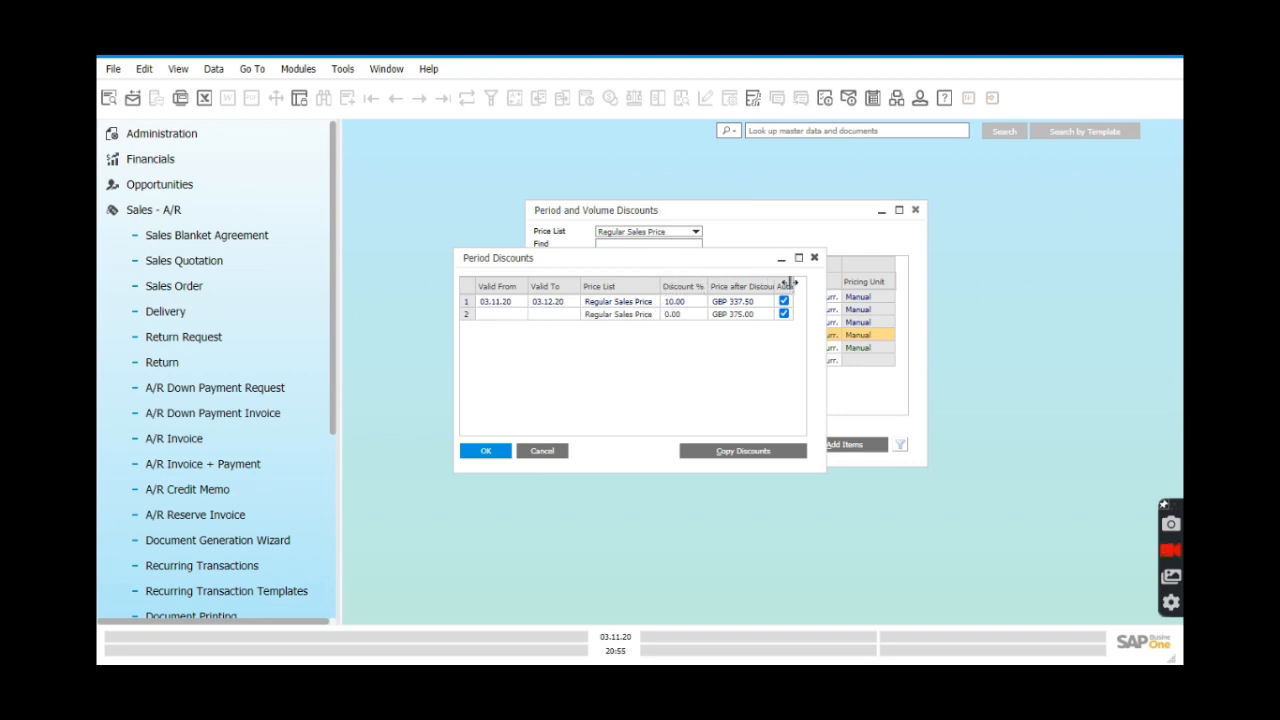
left_click(500, 451)
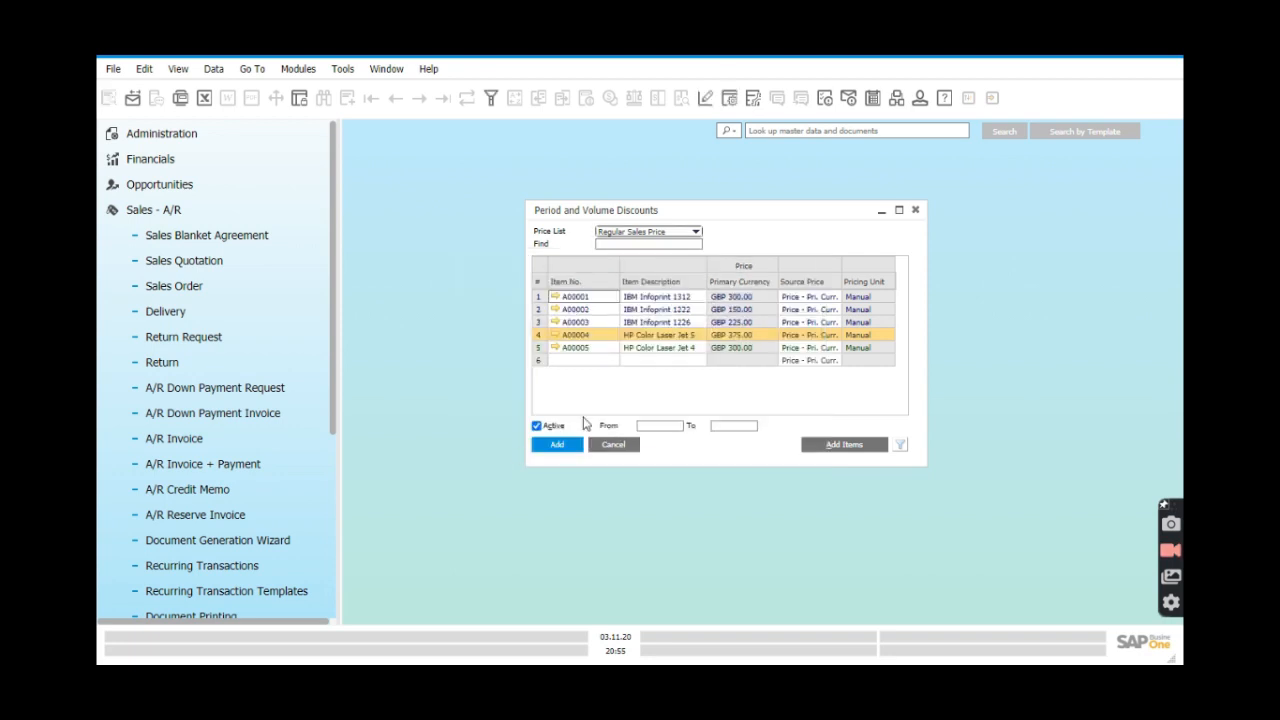
Open A00005's period discounts and bring up the calendar for the first discount's end date.
right_click(538, 353)
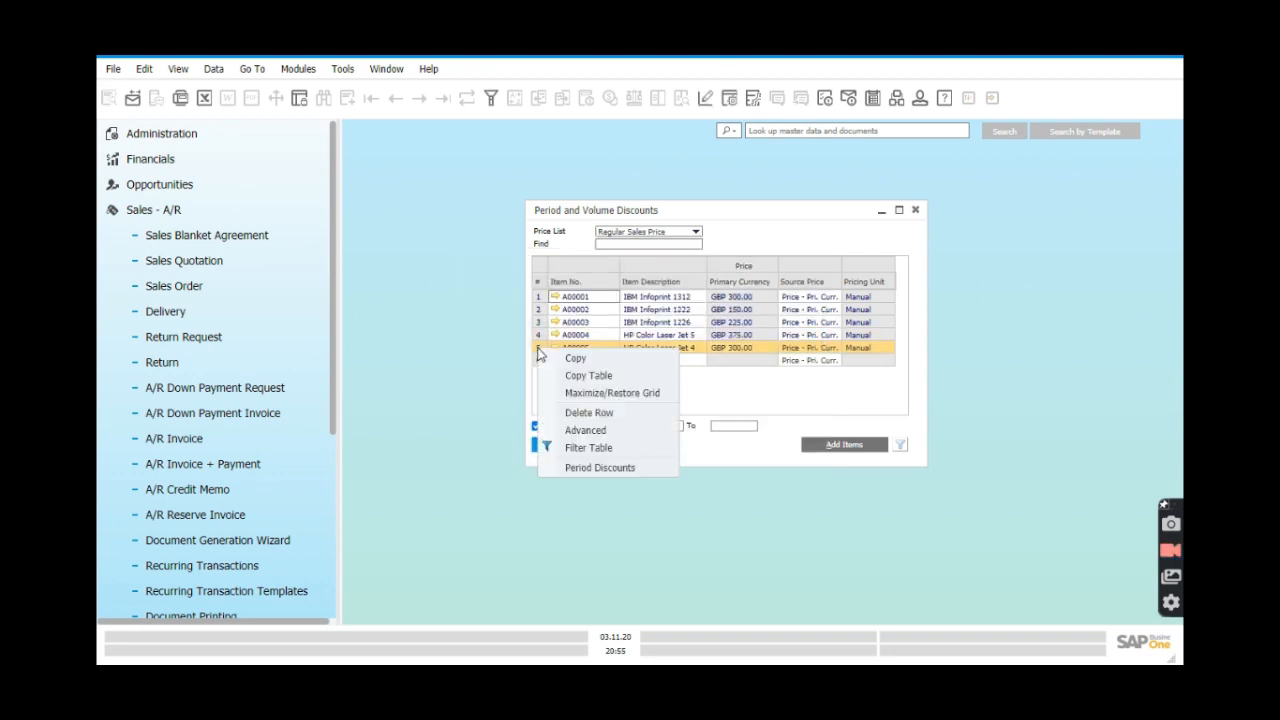
left_click(592, 468)
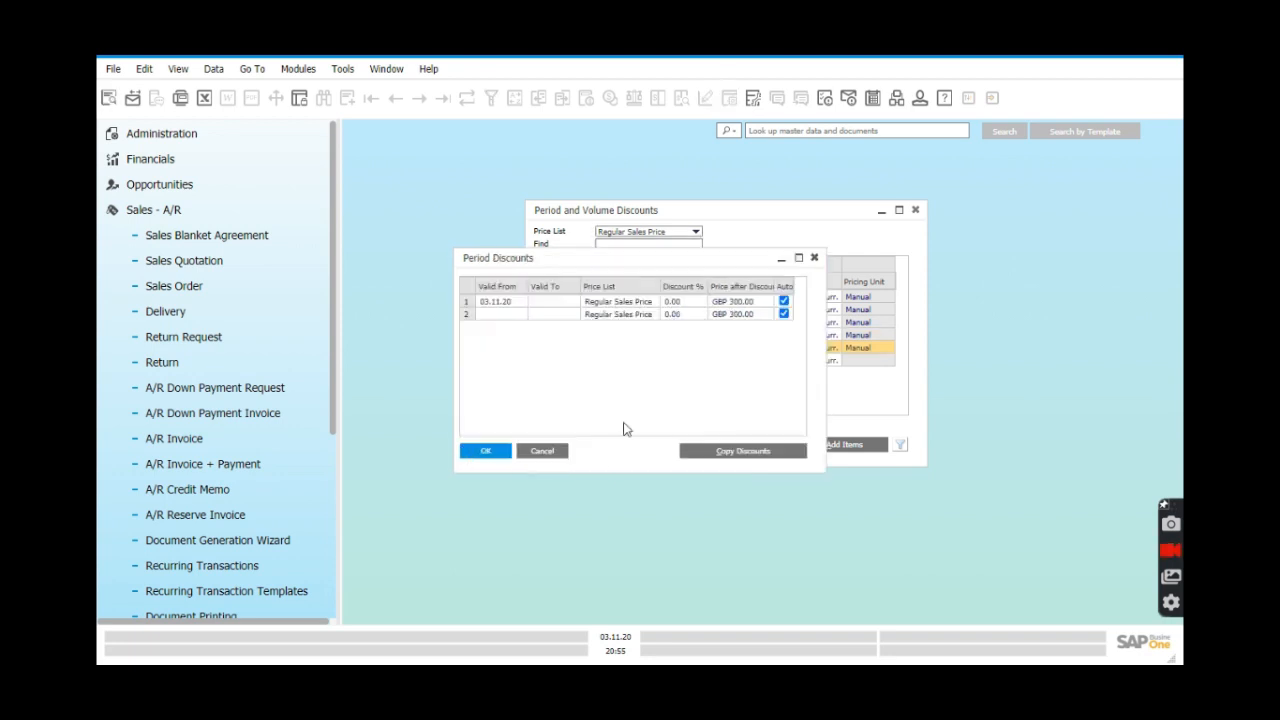
left_click(570, 302)
left_click(575, 302)
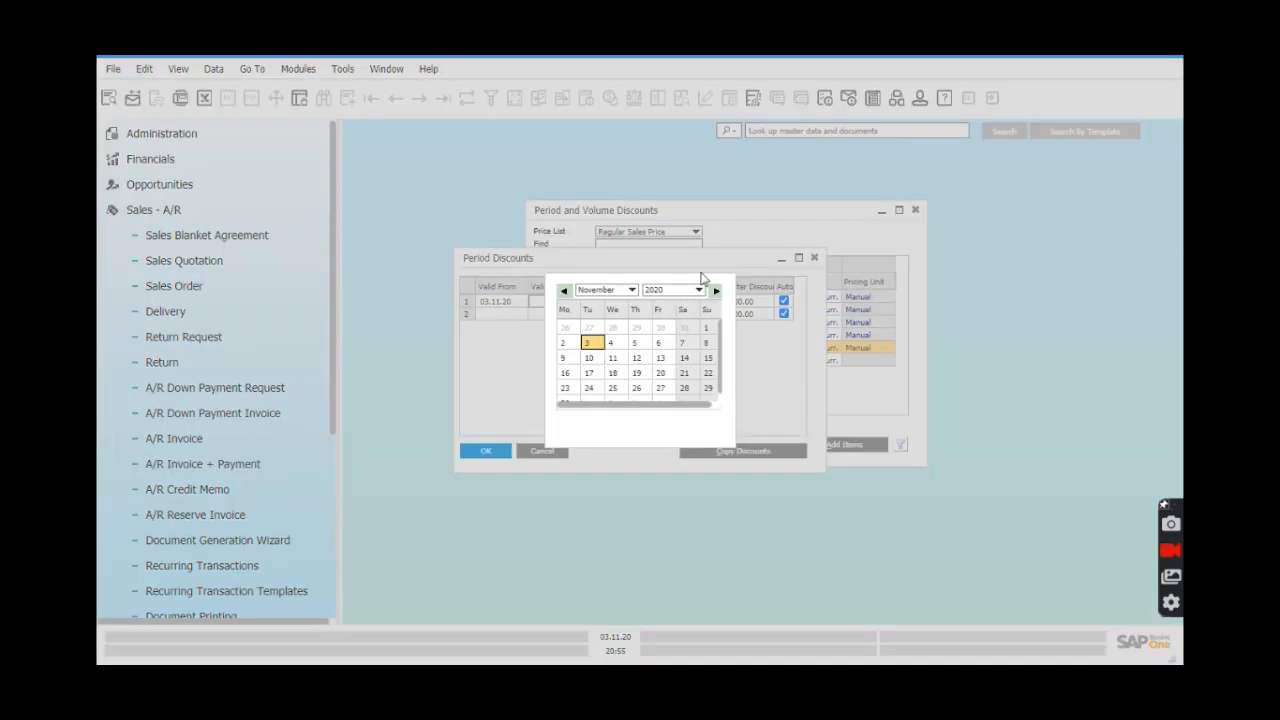
Set the discount's end date to 03.01.21 by choosing January 2021 in the calendar.
left_click(632, 290)
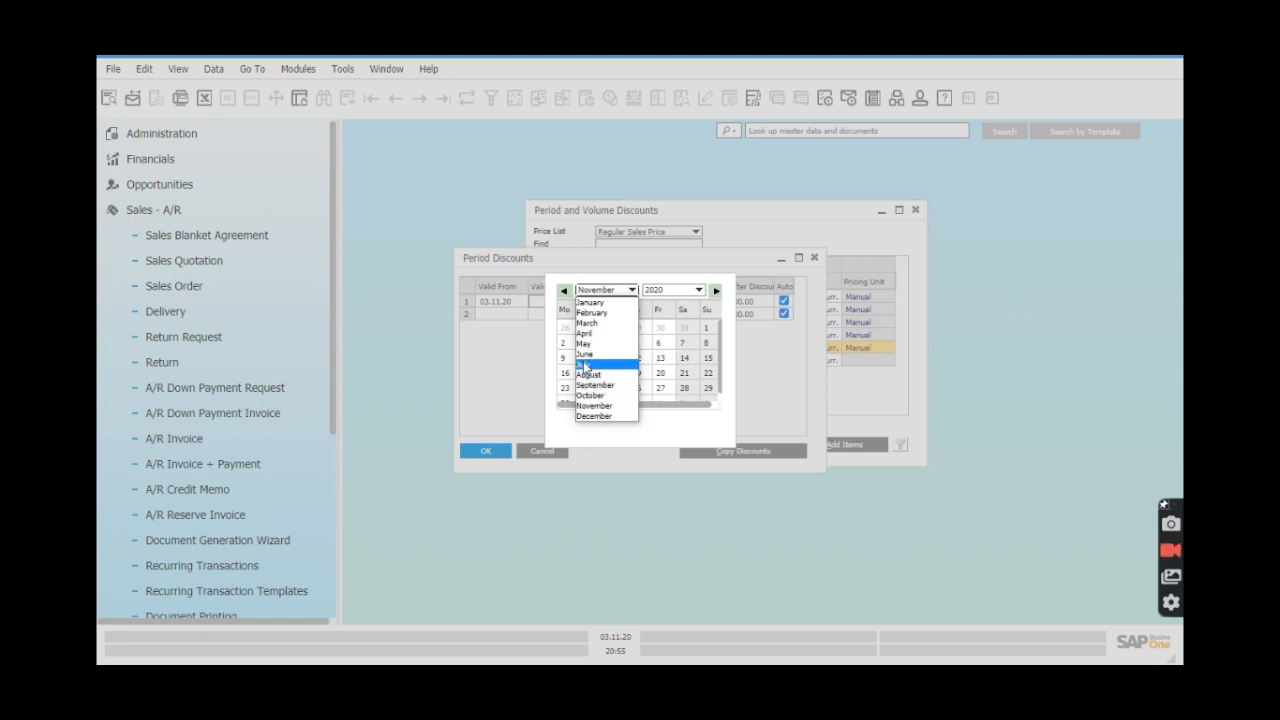
left_click(600, 304)
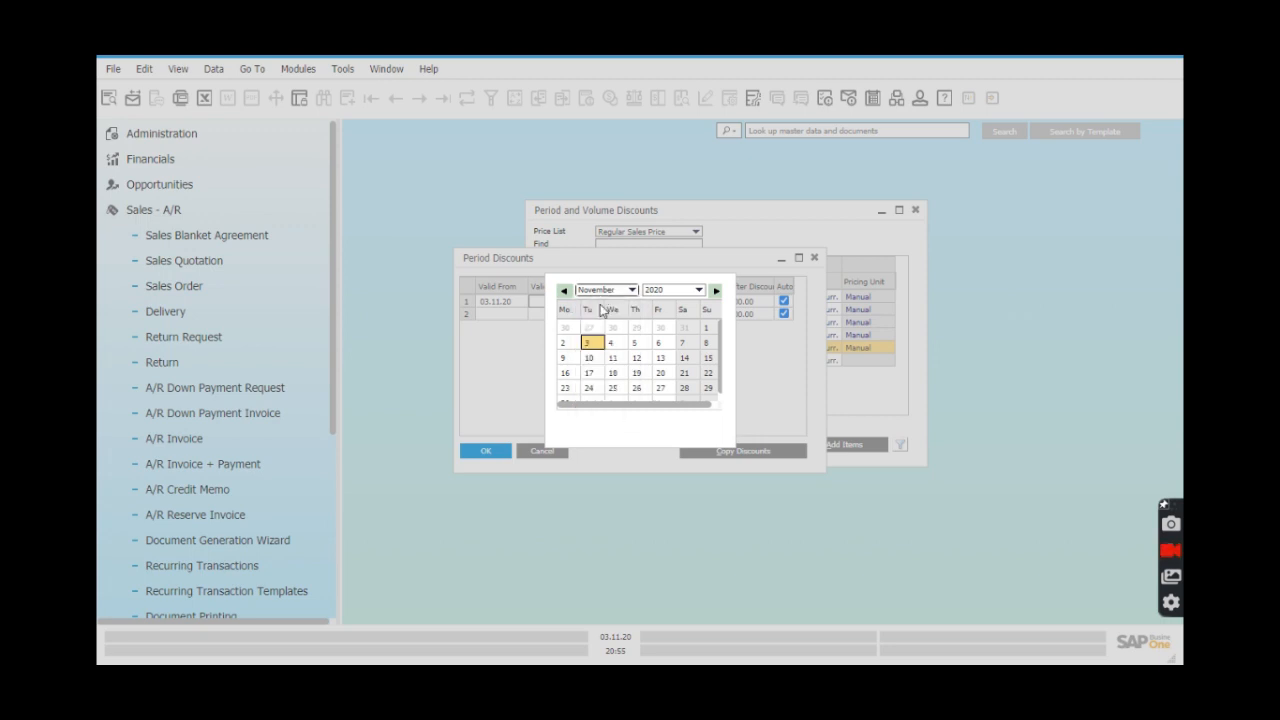
left_click(699, 290)
left_click(650, 497)
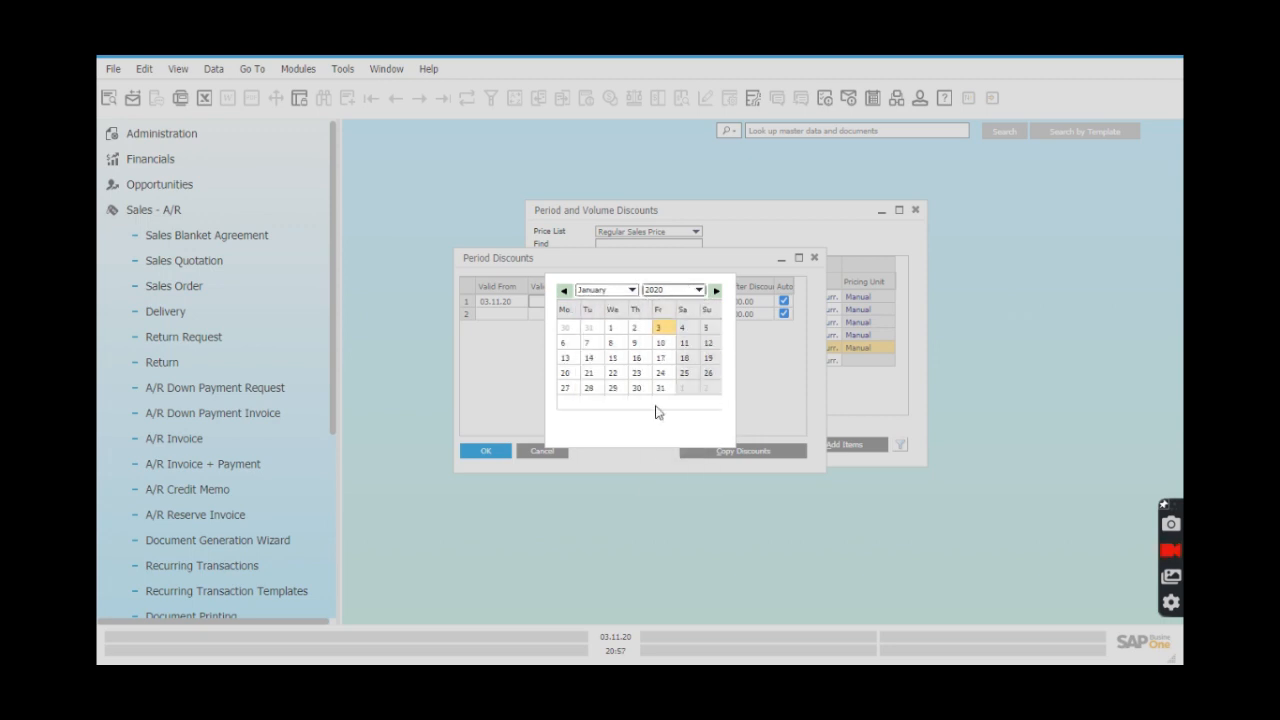
left_click(698, 291)
scroll(696, 499, "down", 1)
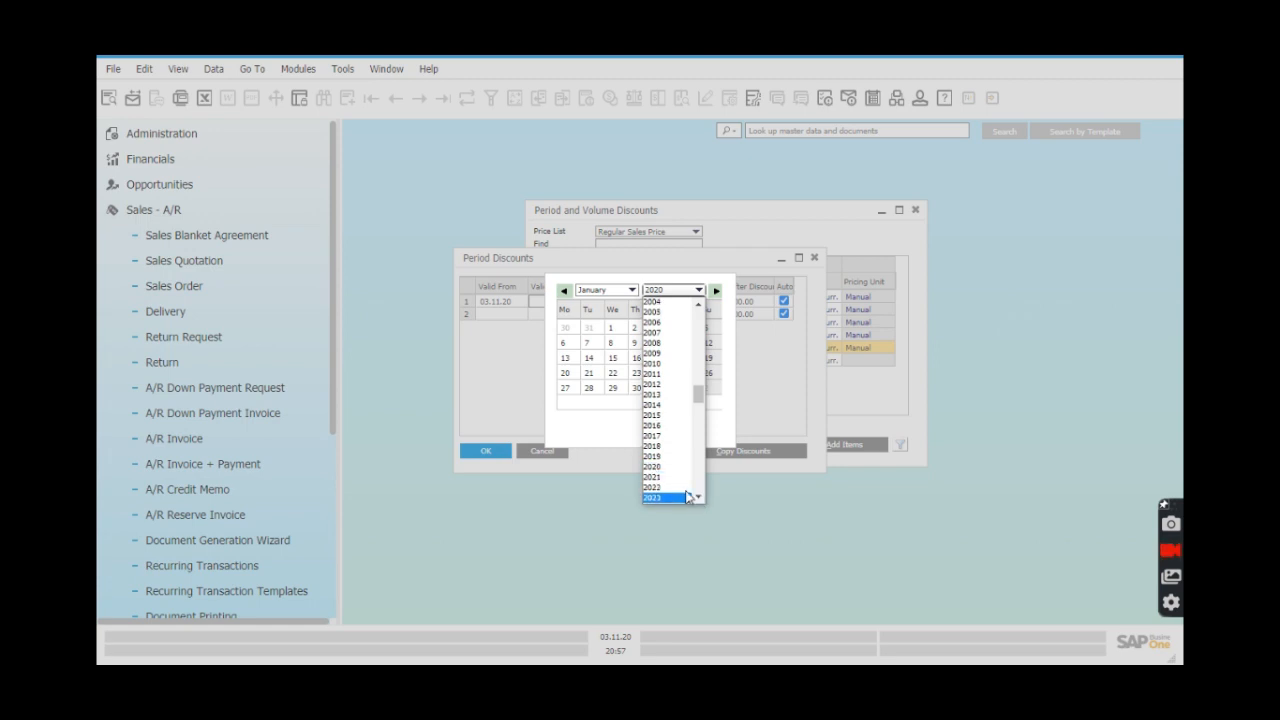
left_click(674, 483)
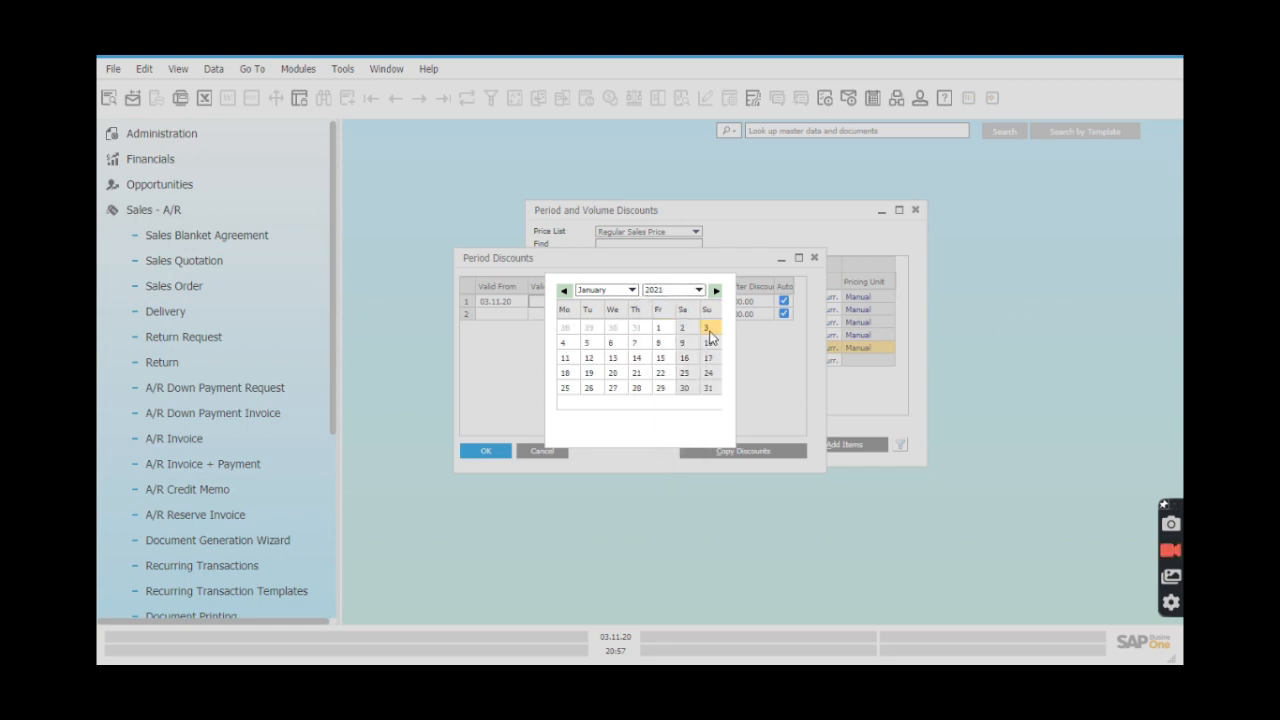
left_click(630, 359)
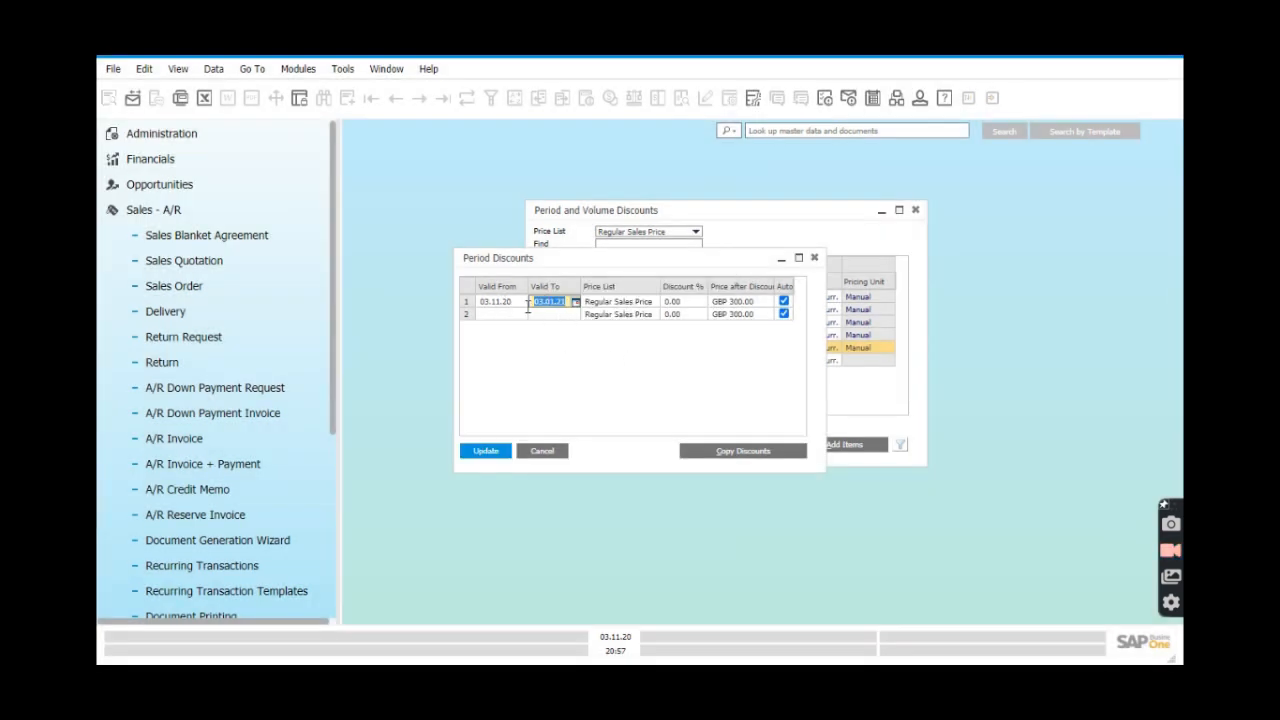
left_click(699, 304)
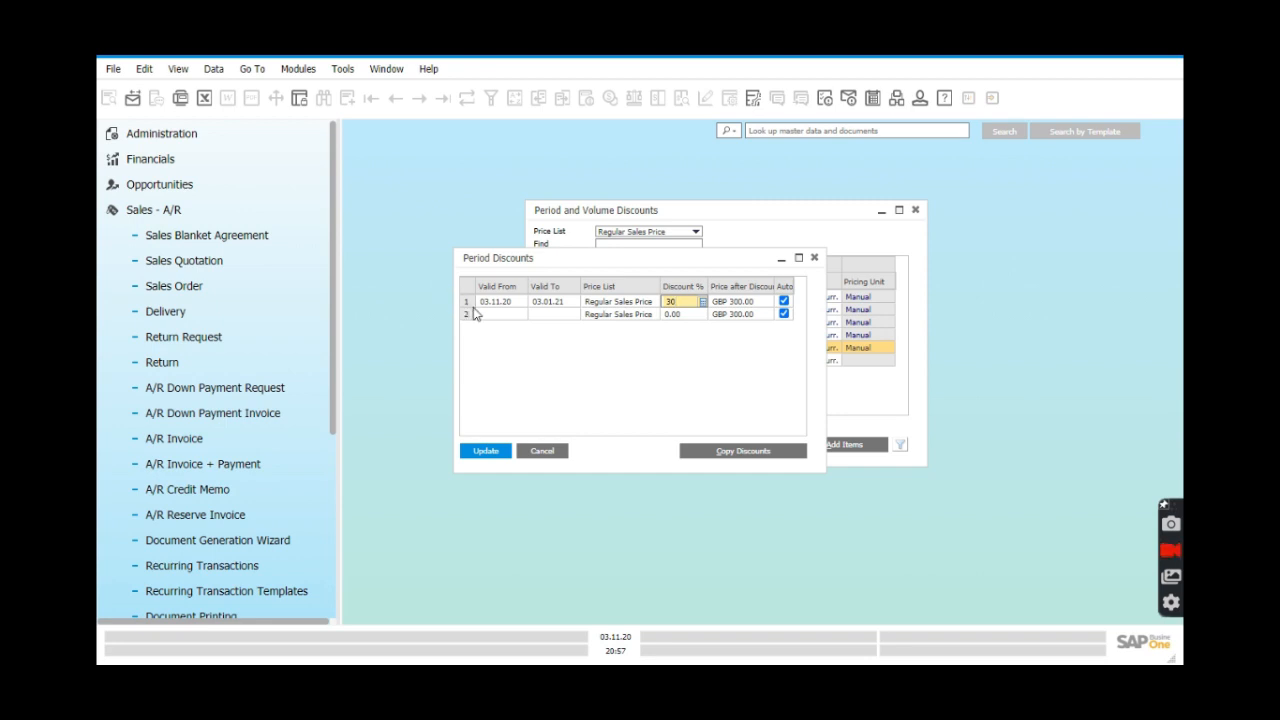
left_click_drag(590, 262, 666, 302)
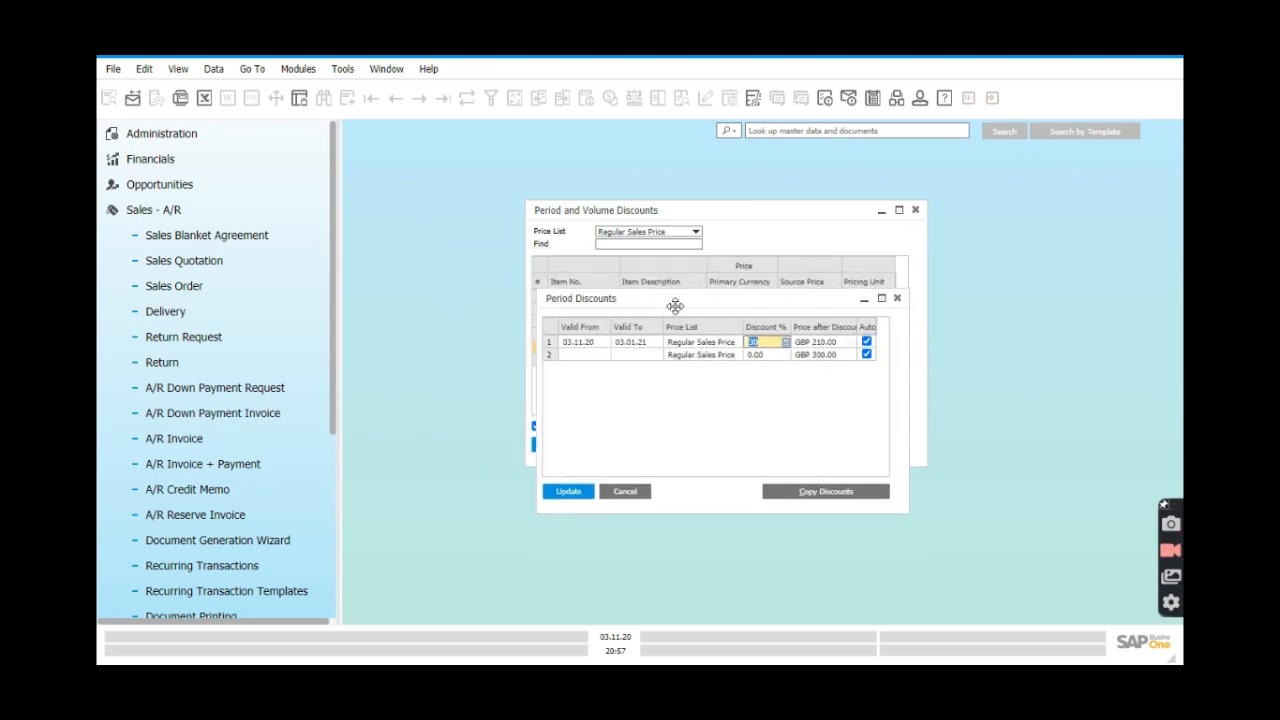
Give A00005's period discount a 50% volume tier from quantity 50, then save both dialogs.
double_click(547, 348)
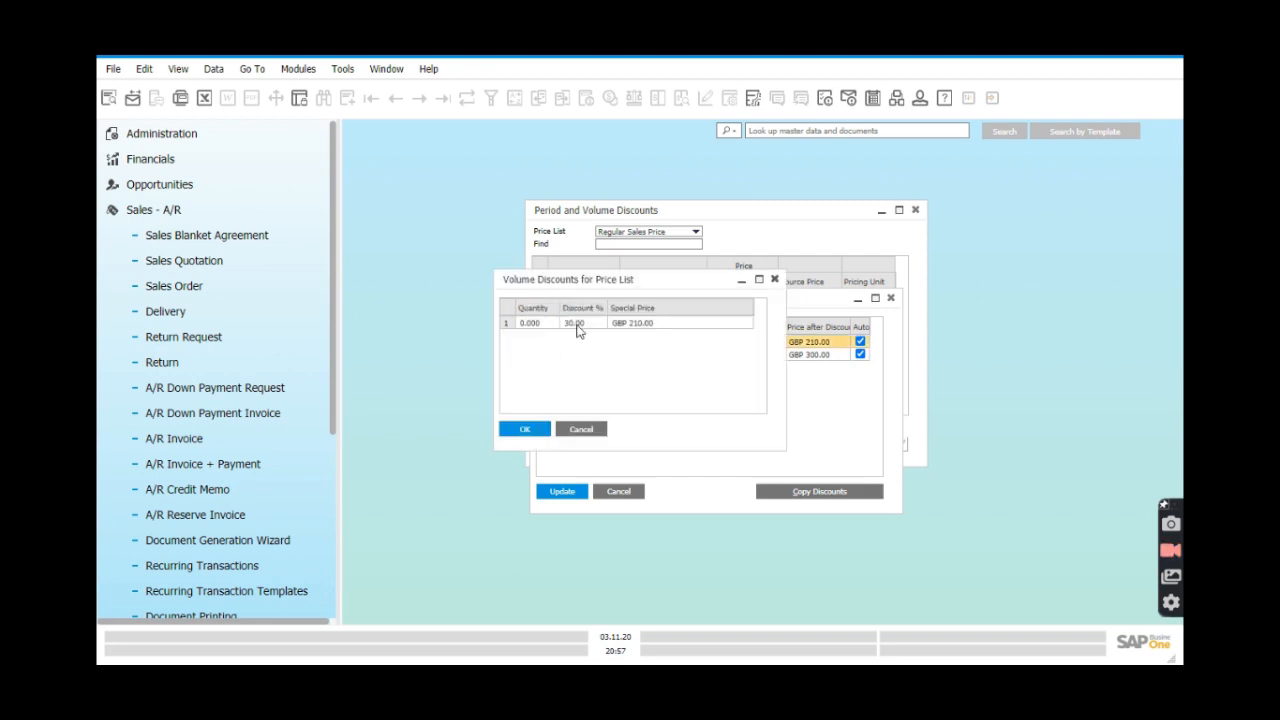
left_click_drag(654, 286, 723, 378)
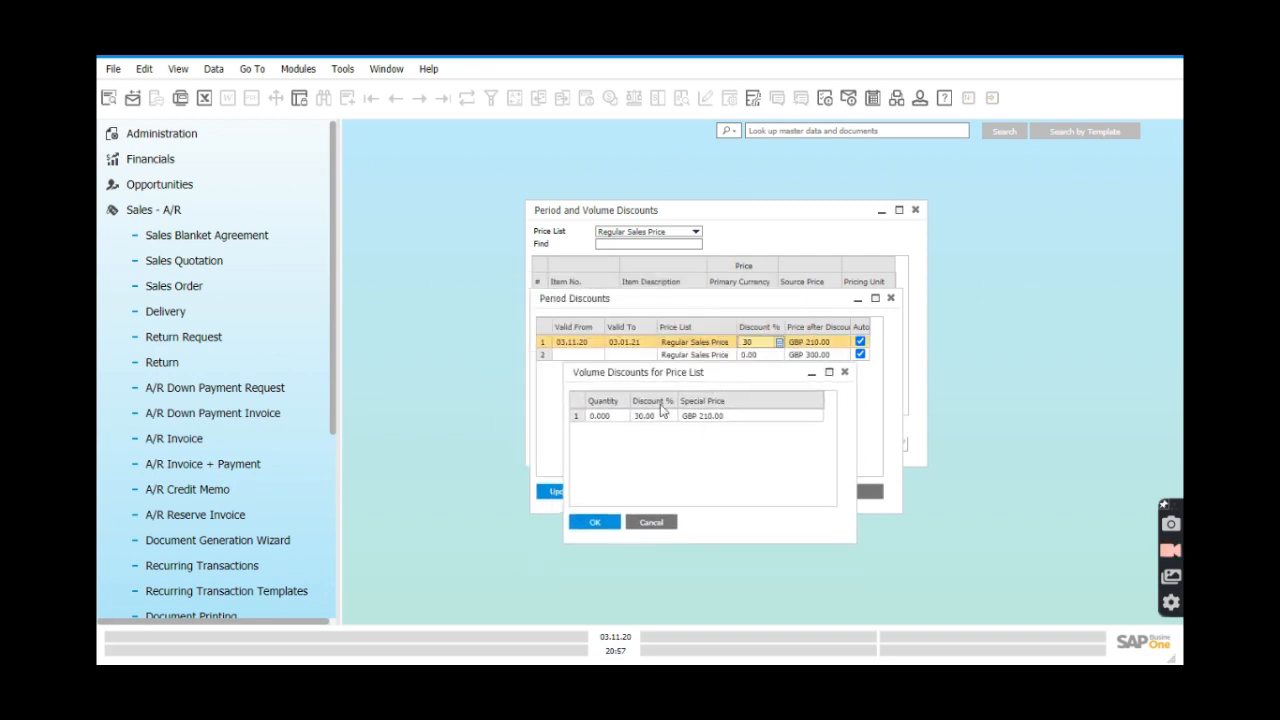
left_click(609, 417)
type("50")
left_click(657, 418)
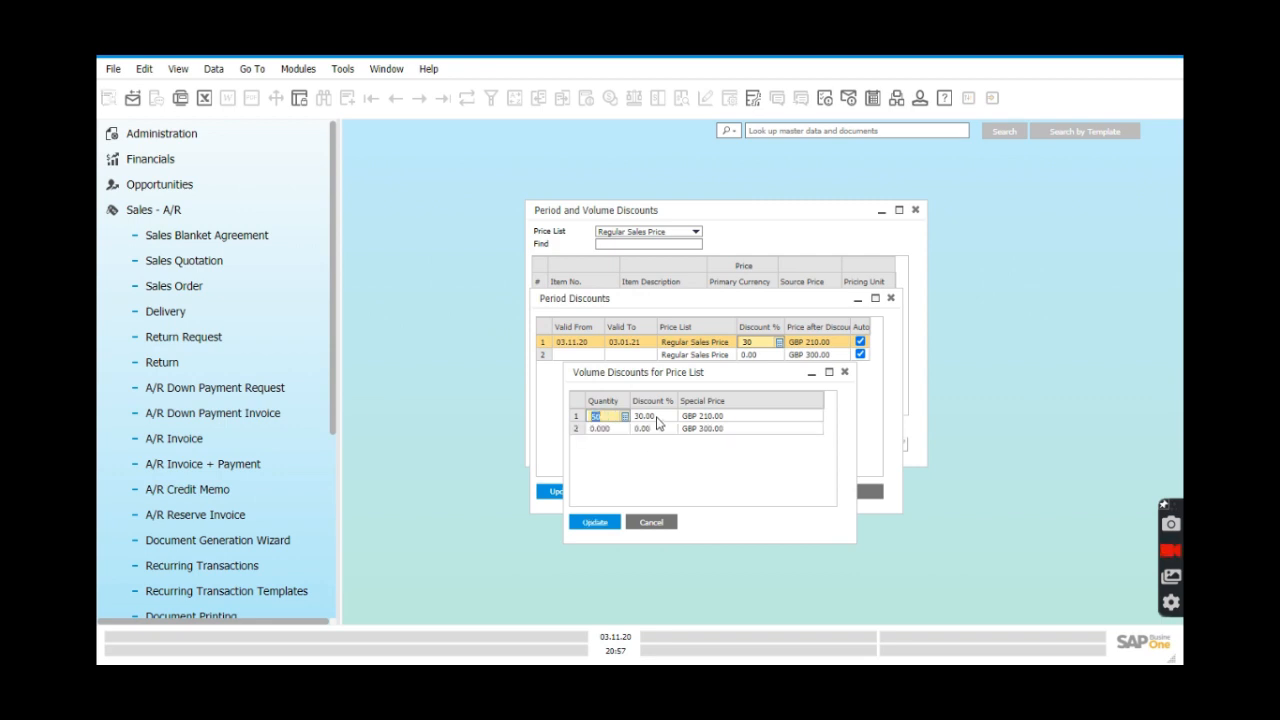
left_click(653, 418)
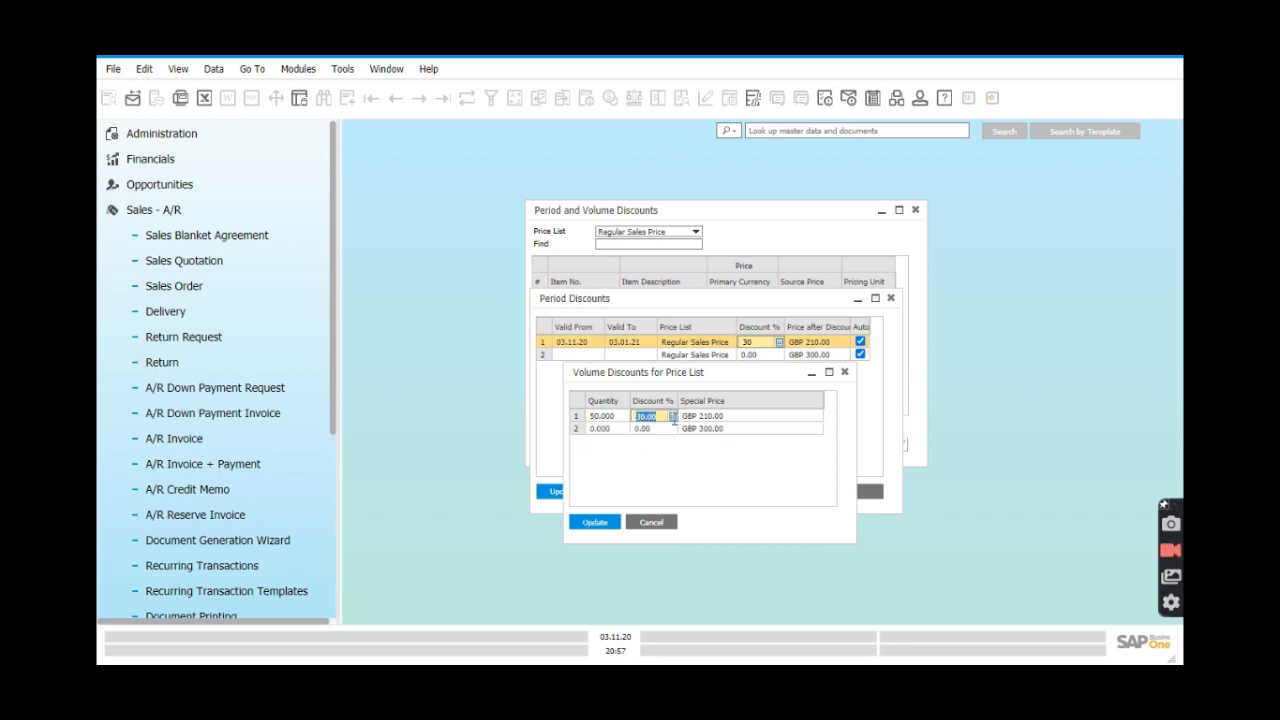
type("50")
left_click(678, 470)
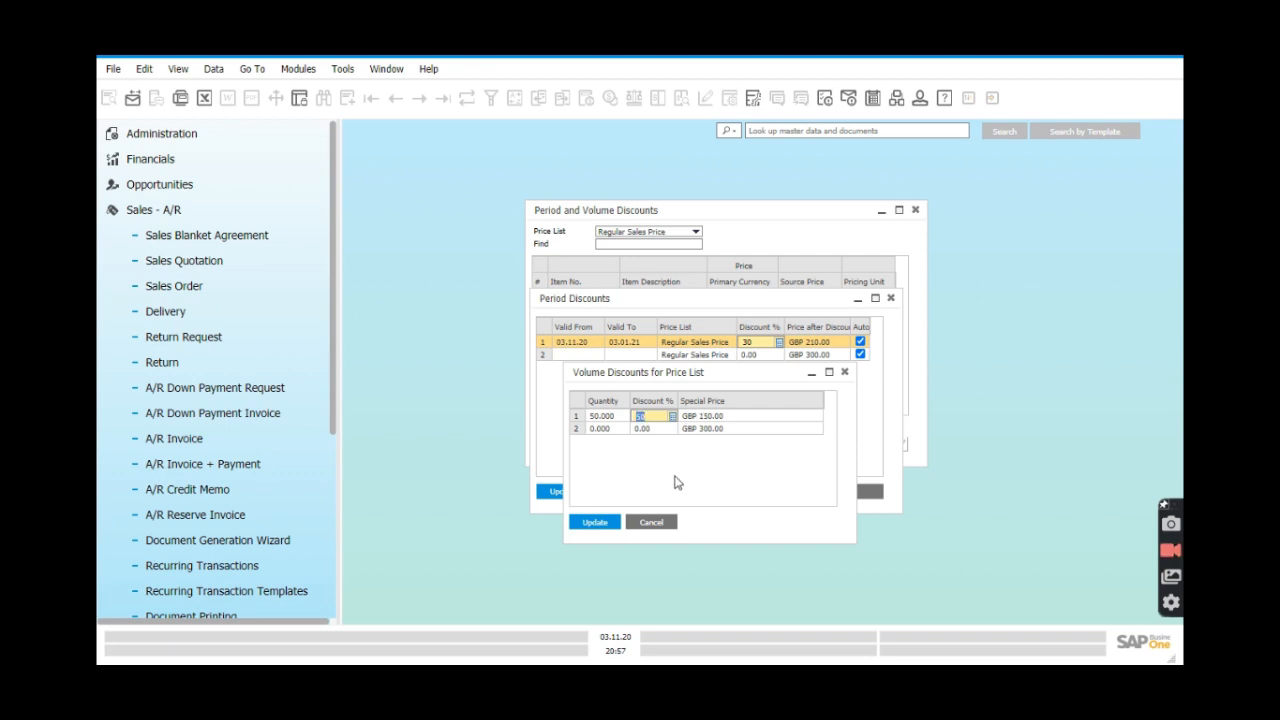
left_click(595, 522)
left_click(563, 492)
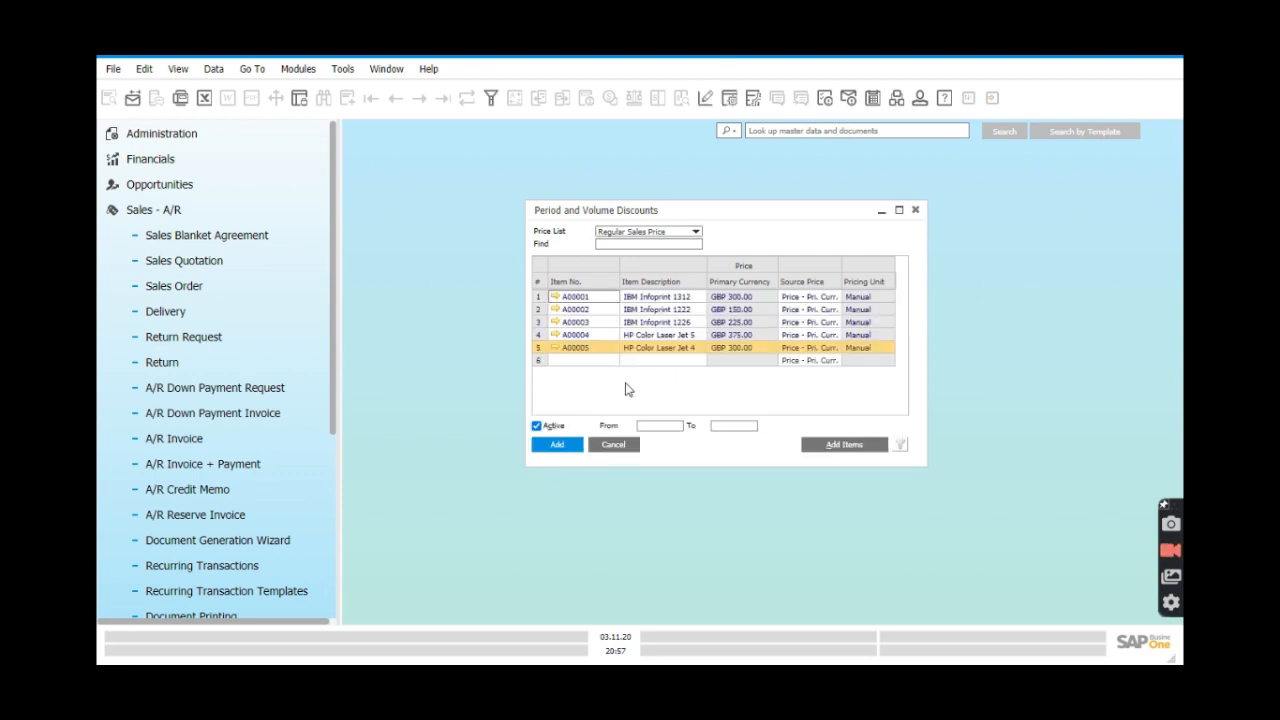
Review items A00001–A00004 in the list, then add the period and volume discounts.
left_click(602, 299)
left_click(602, 309)
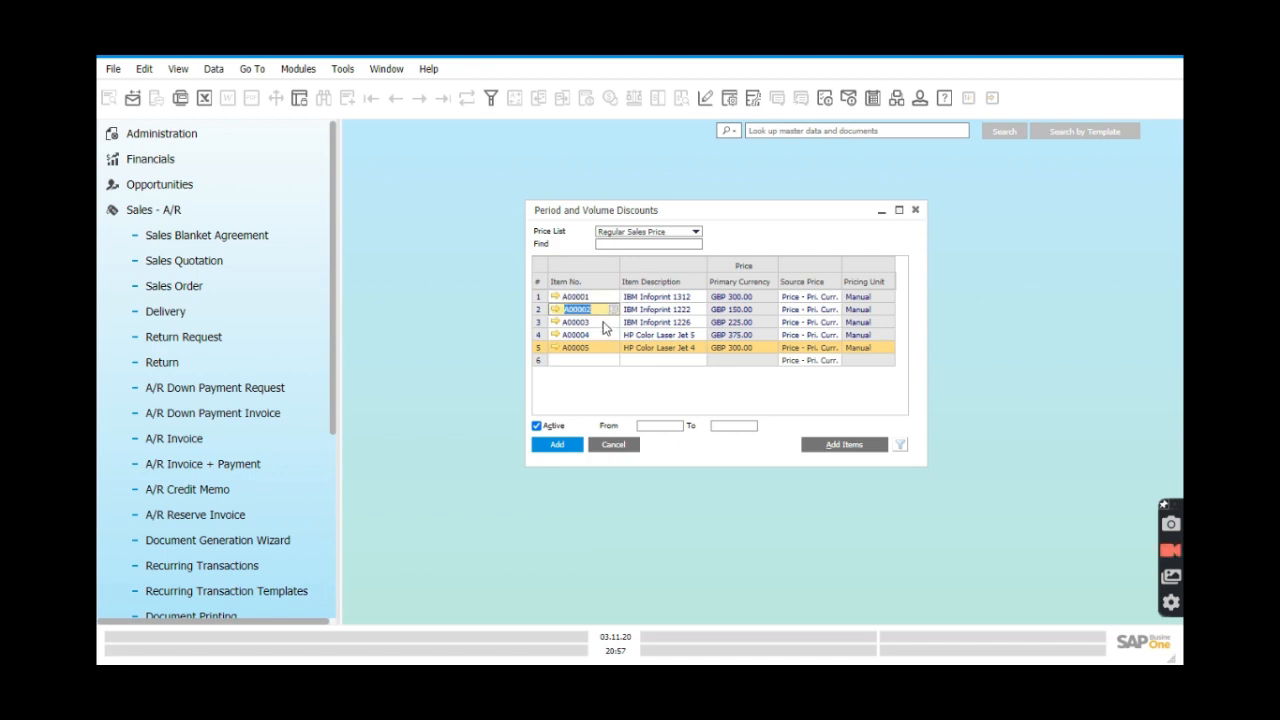
left_click(539, 335)
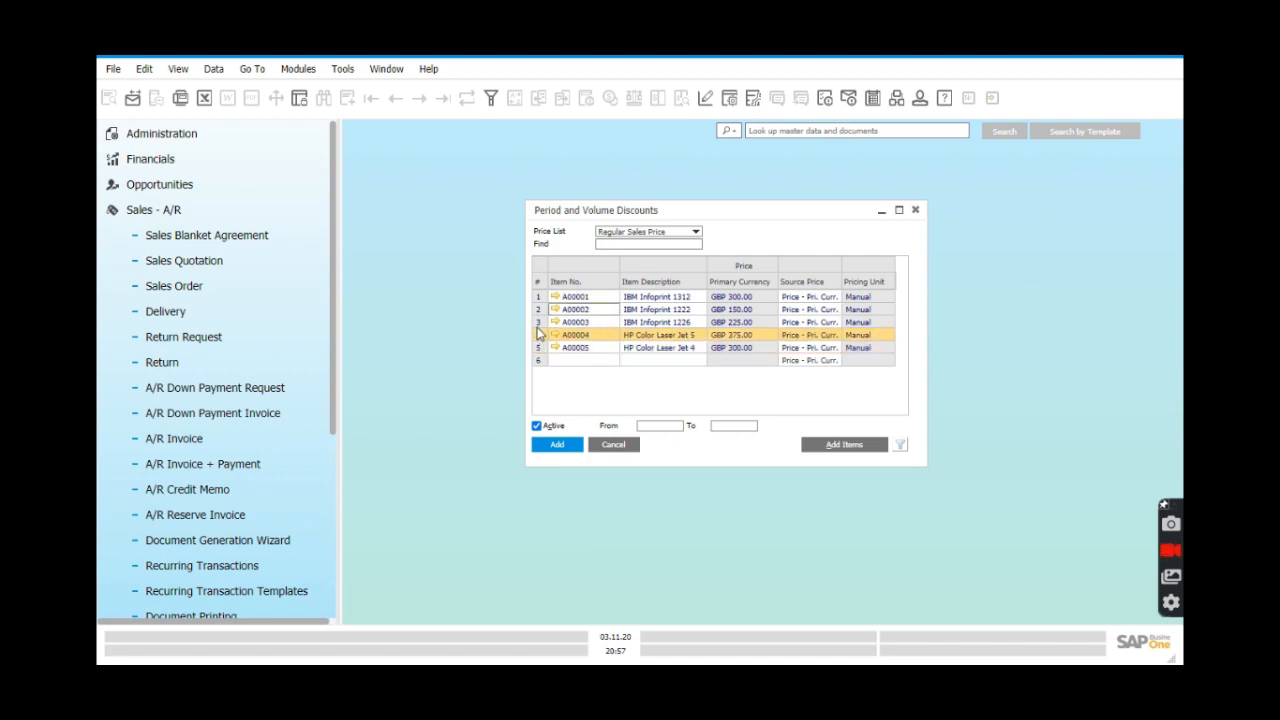
left_click(538, 326)
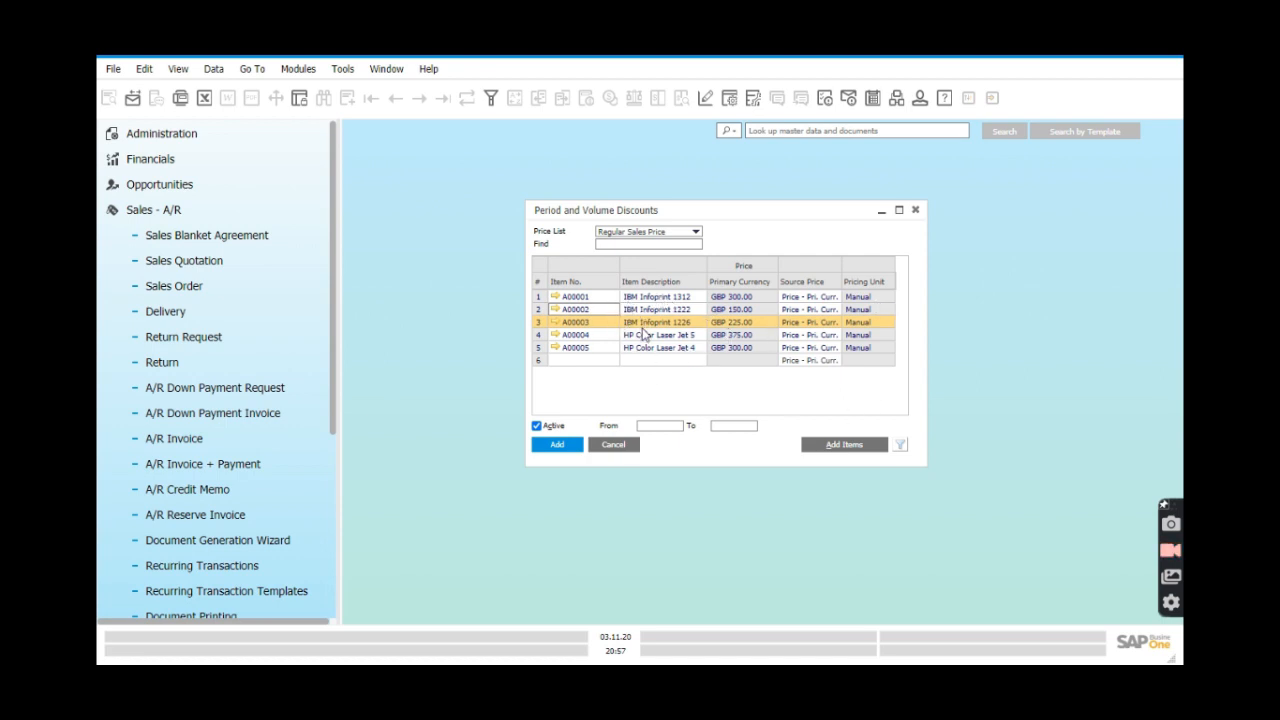
left_click(566, 448)
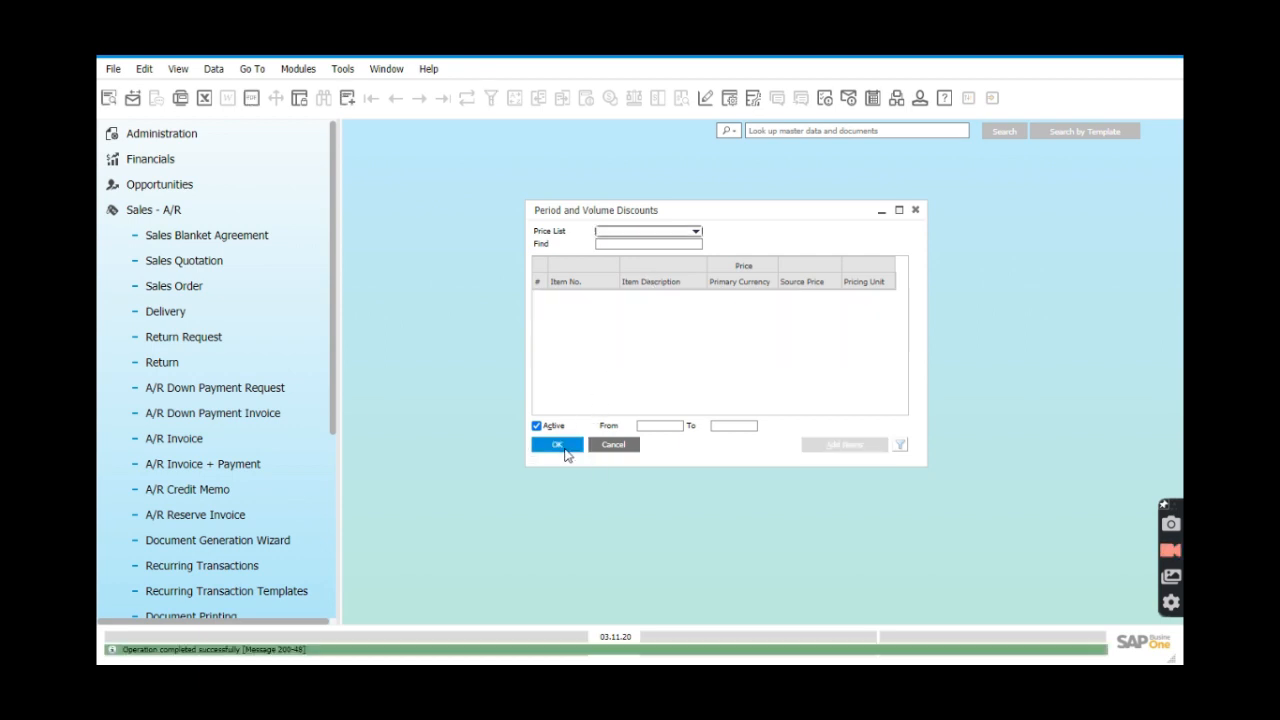
Reload the Regular Sales Price list in the discounts window.
left_click(695, 235)
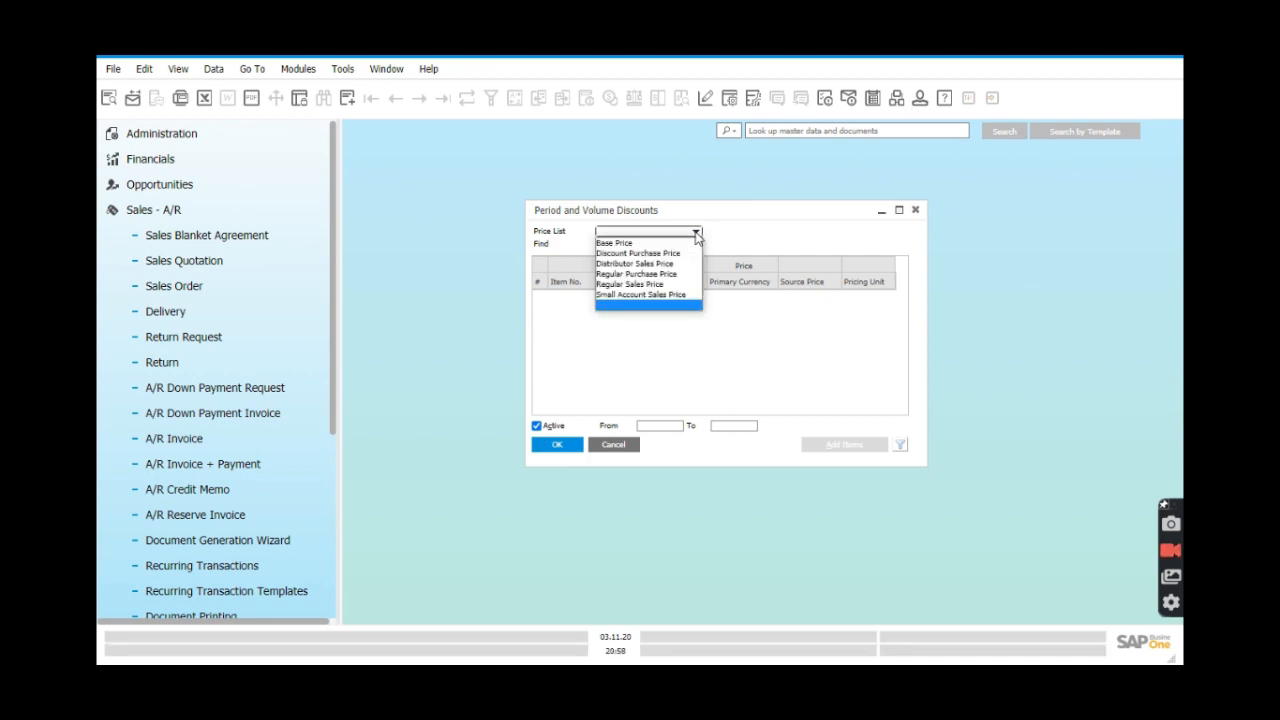
left_click(676, 285)
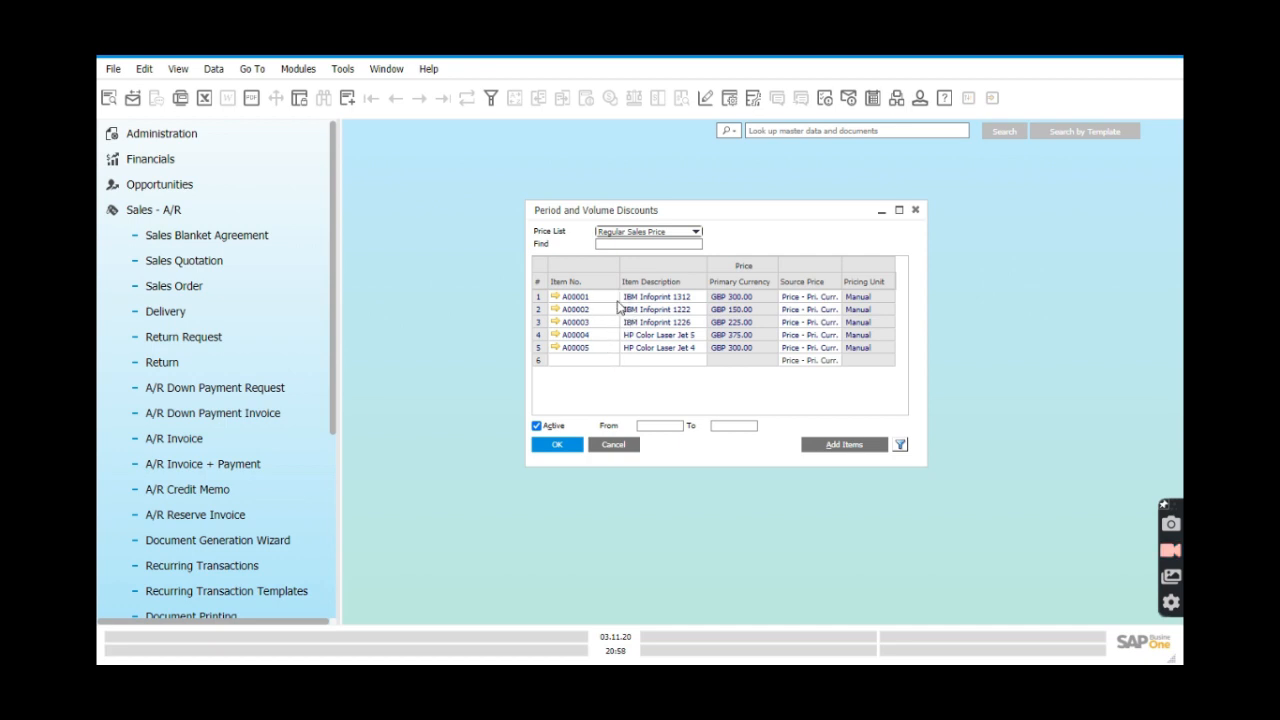
Reopen A00001's period discounts and volume tiers to verify them, then close both windows.
right_click(540, 297)
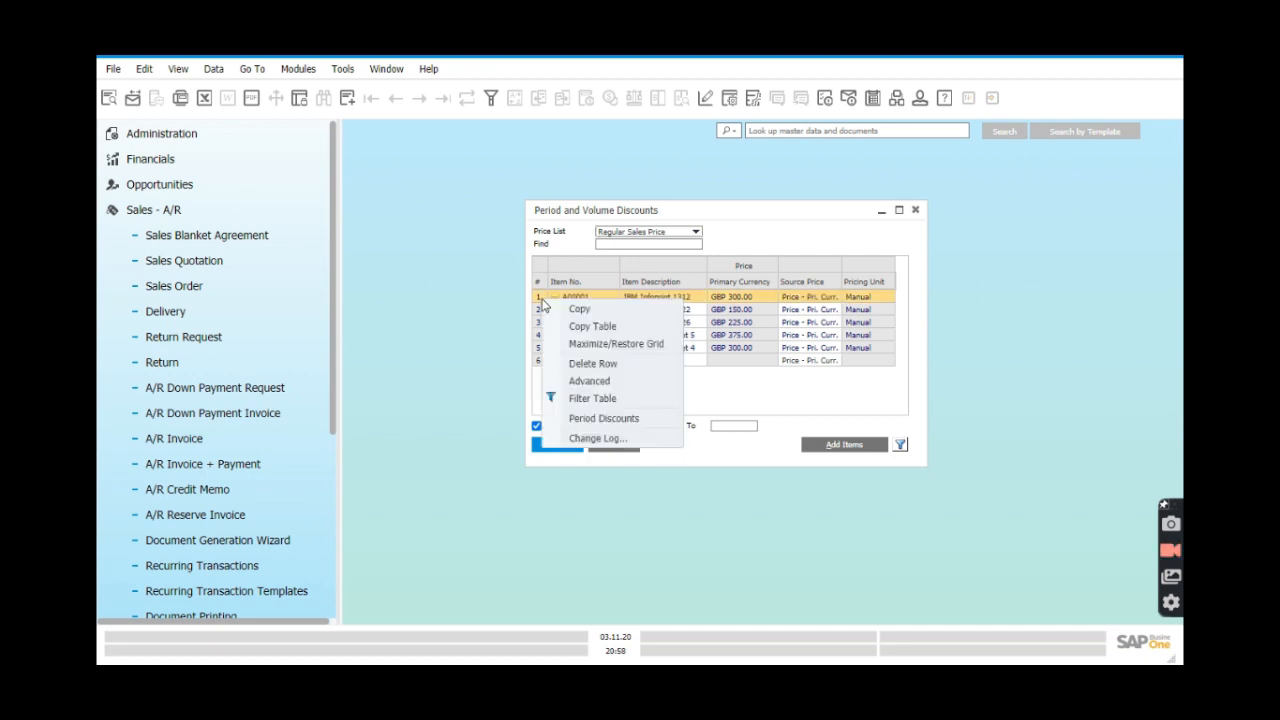
left_click(575, 421)
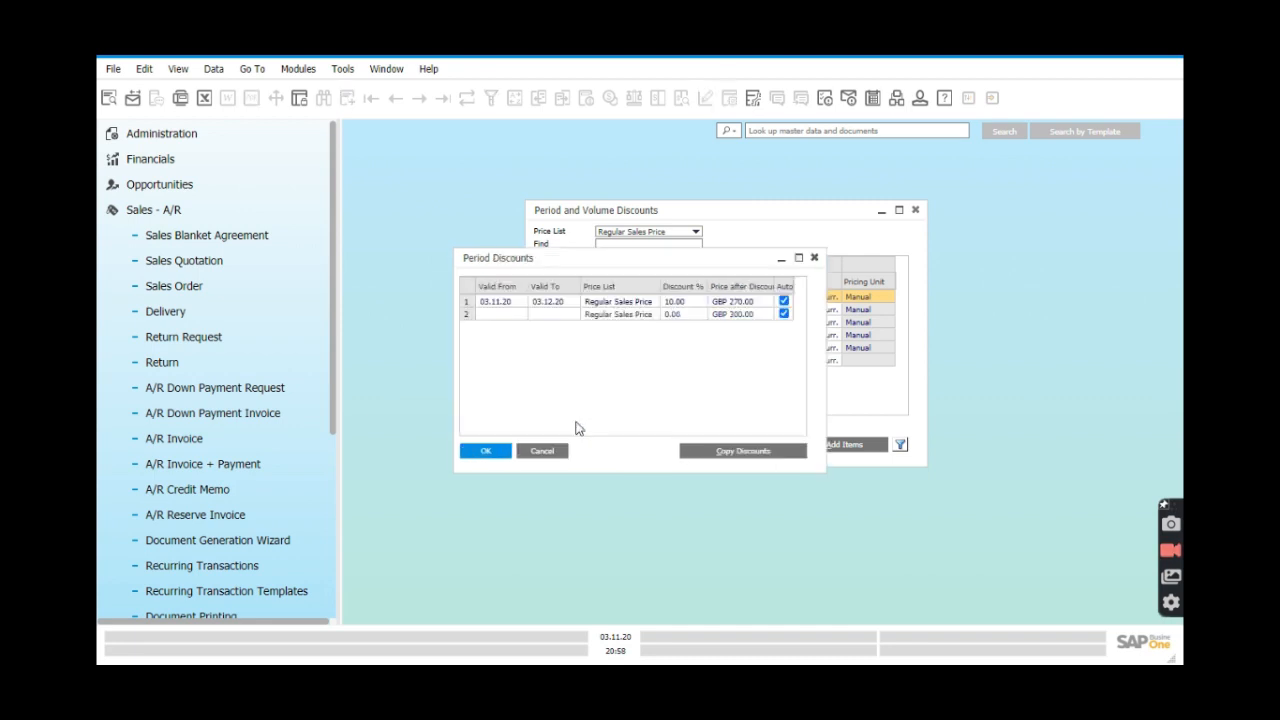
left_click_drag(647, 262, 727, 316)
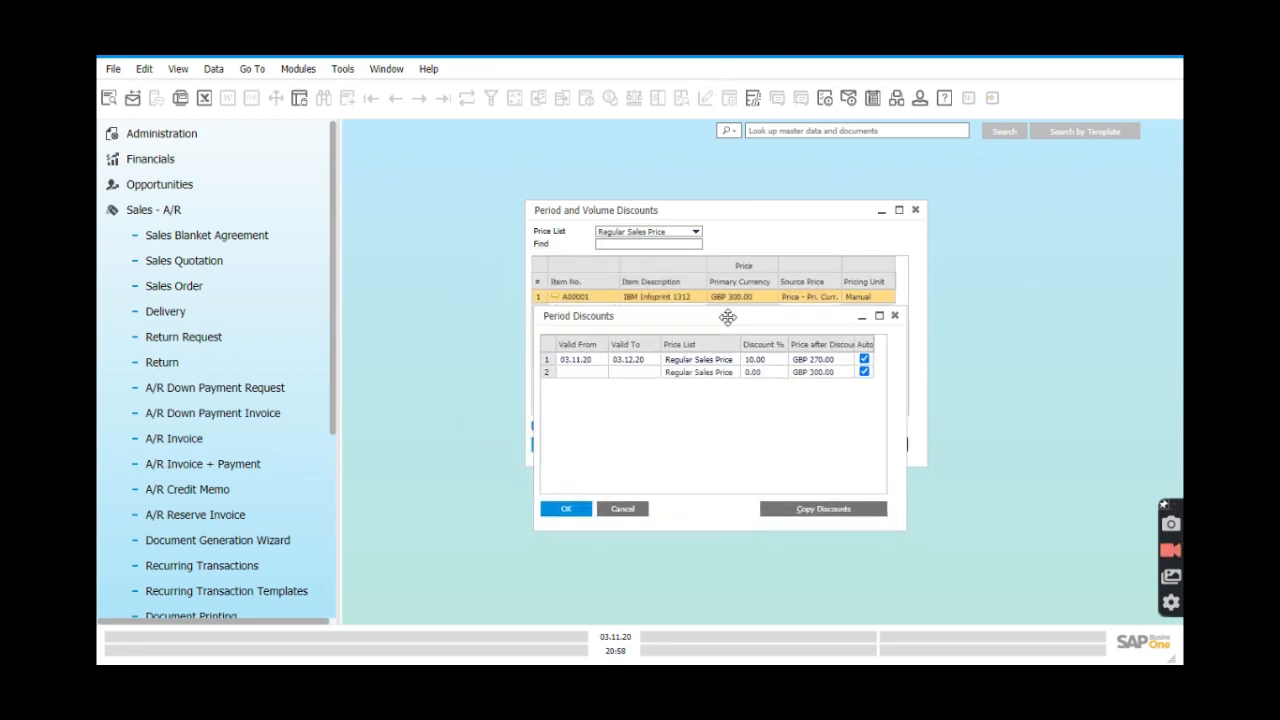
double_click(549, 365)
left_click_drag(636, 278, 712, 390)
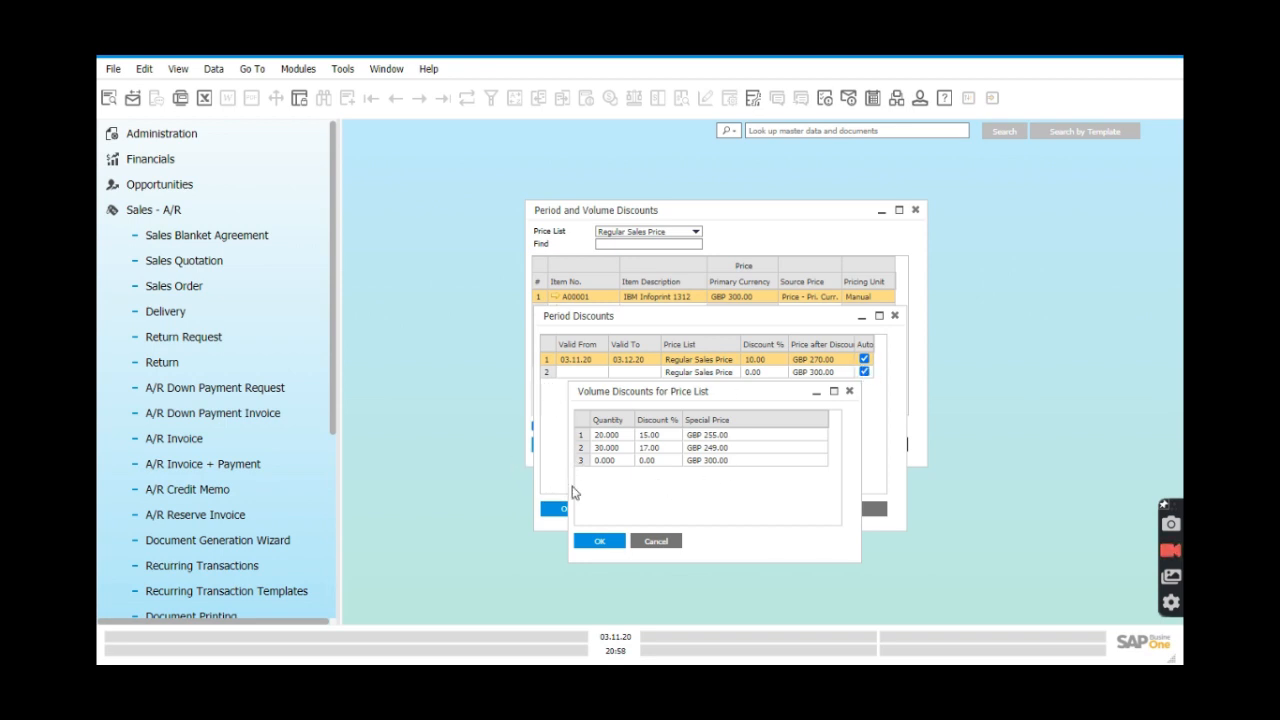
left_click(592, 545)
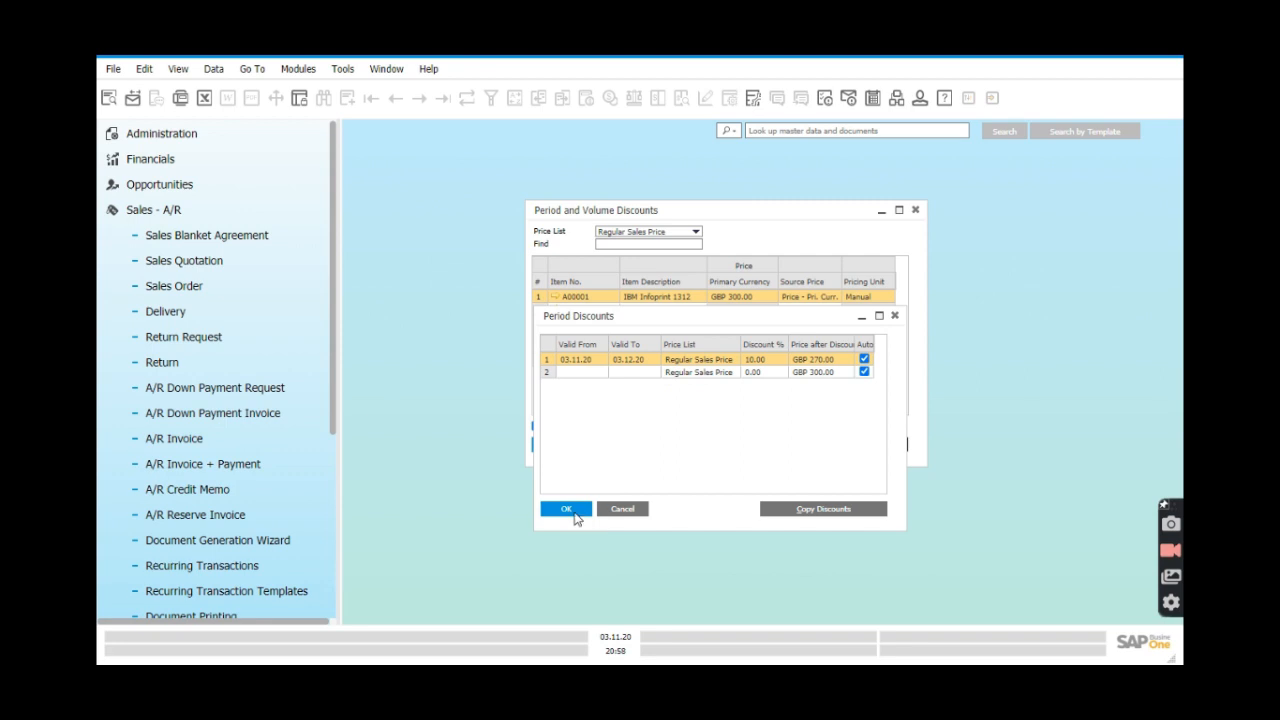
left_click(570, 509)
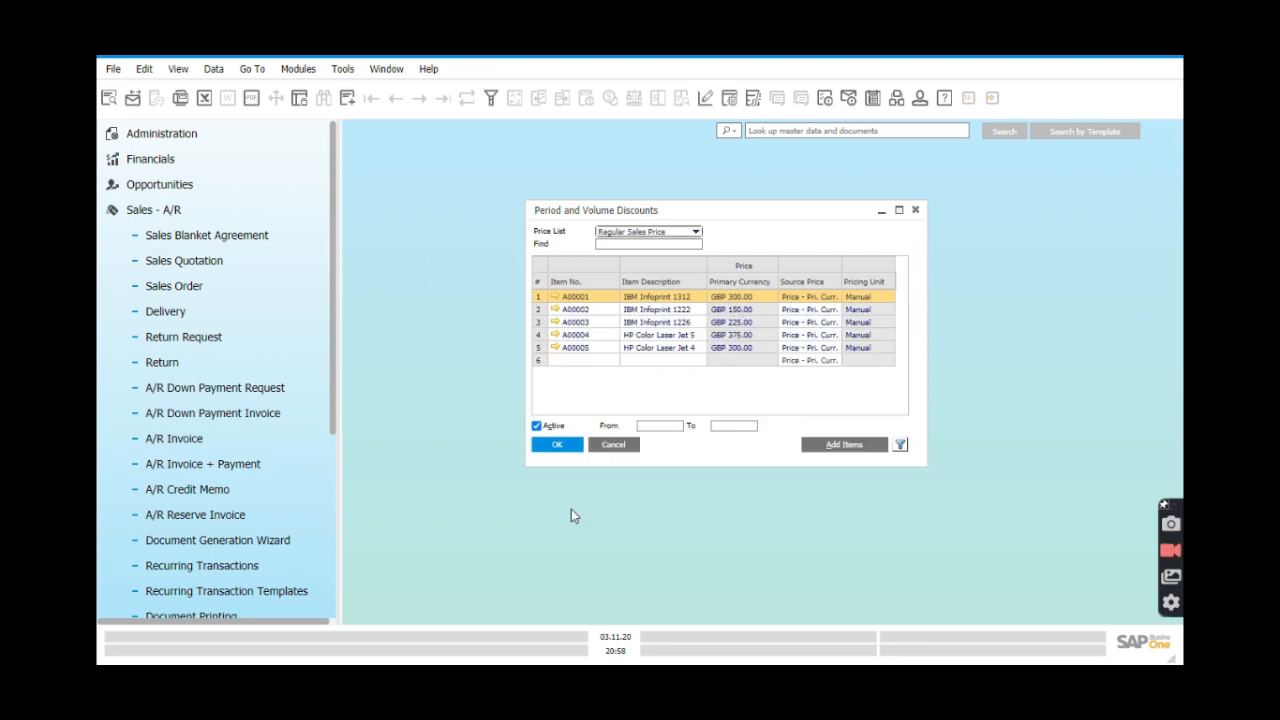
Close the discounts list and start a new, maximized Sales Order.
left_click(917, 212)
left_click(250, 312)
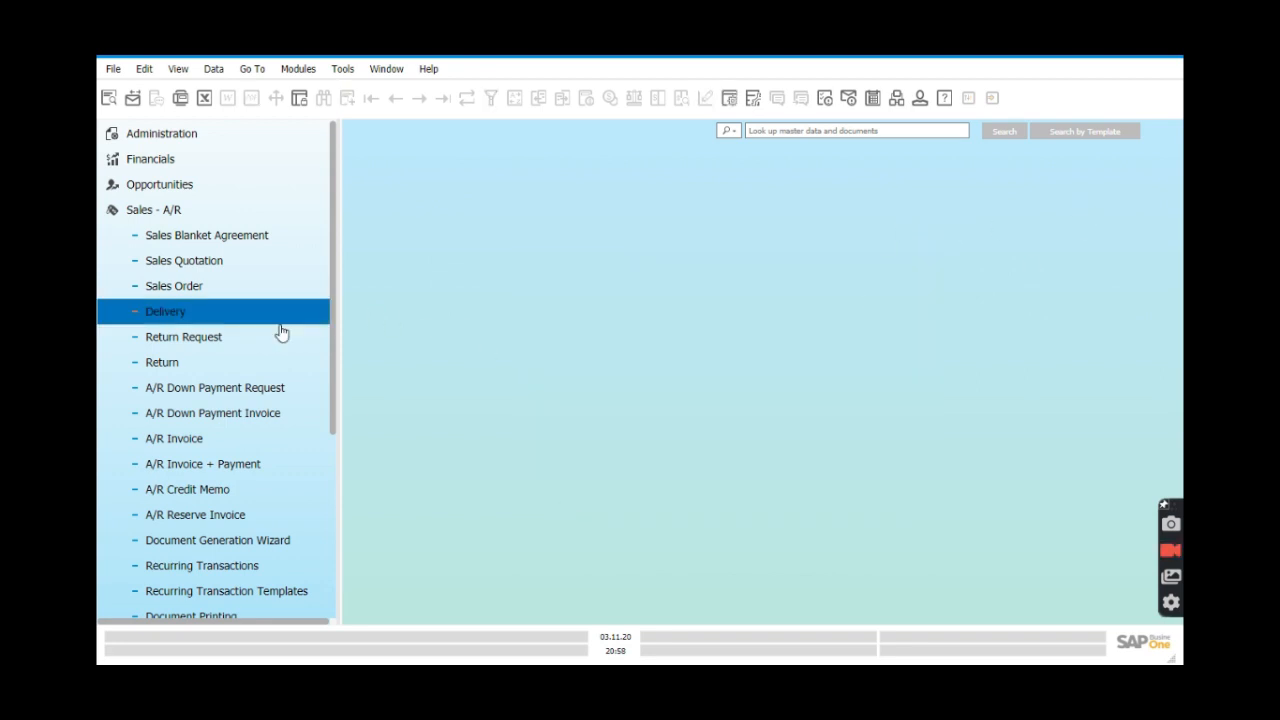
left_click(228, 297)
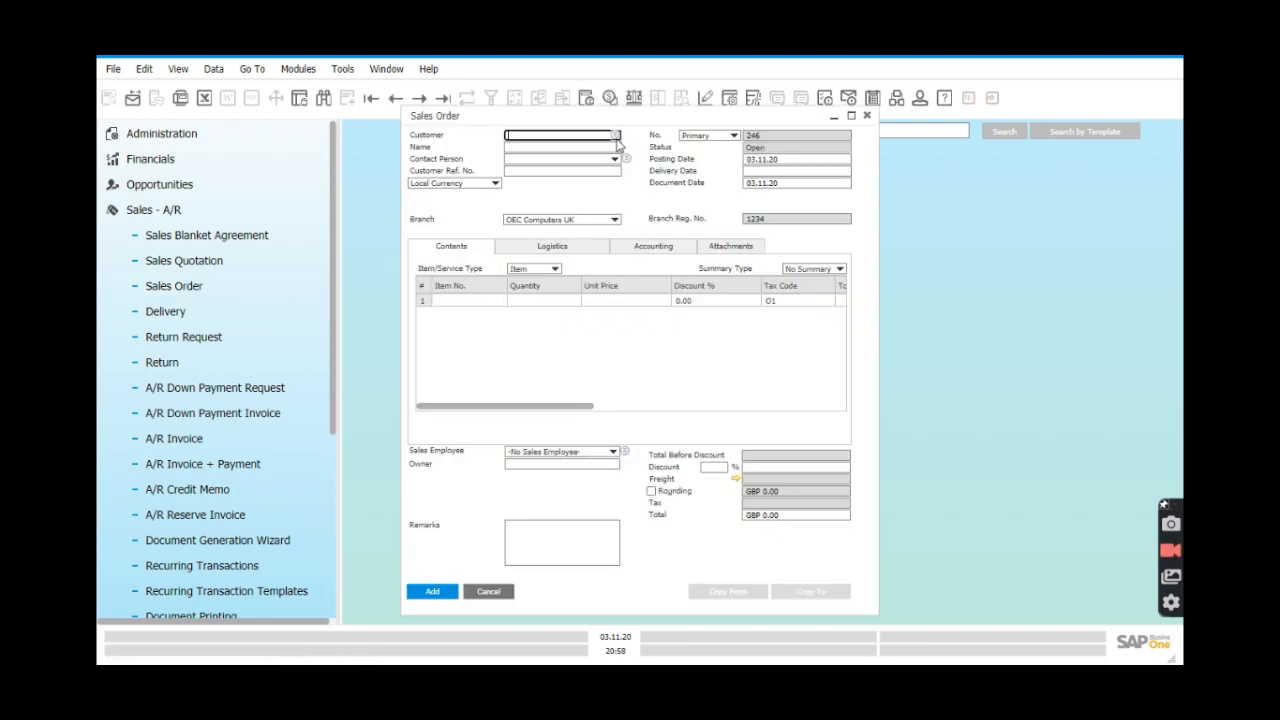
left_click(851, 116)
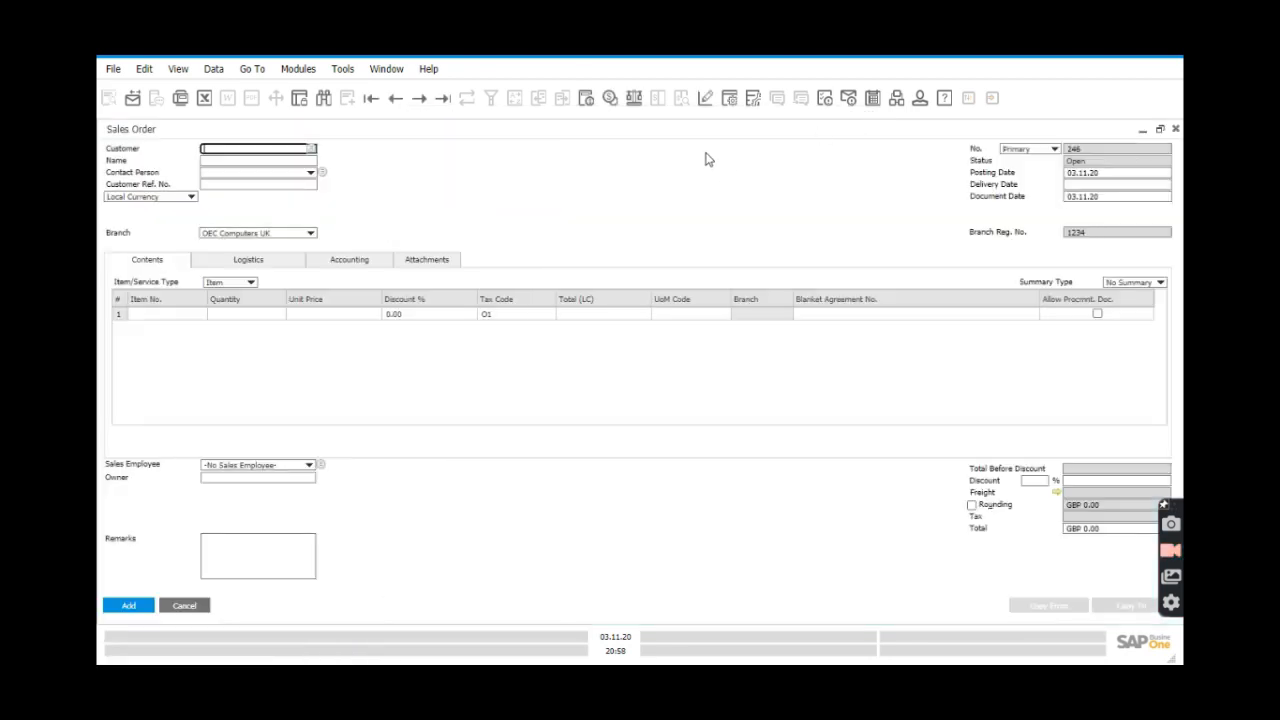
Choose the first business partner in the customer list as the order's customer.
left_click(311, 150)
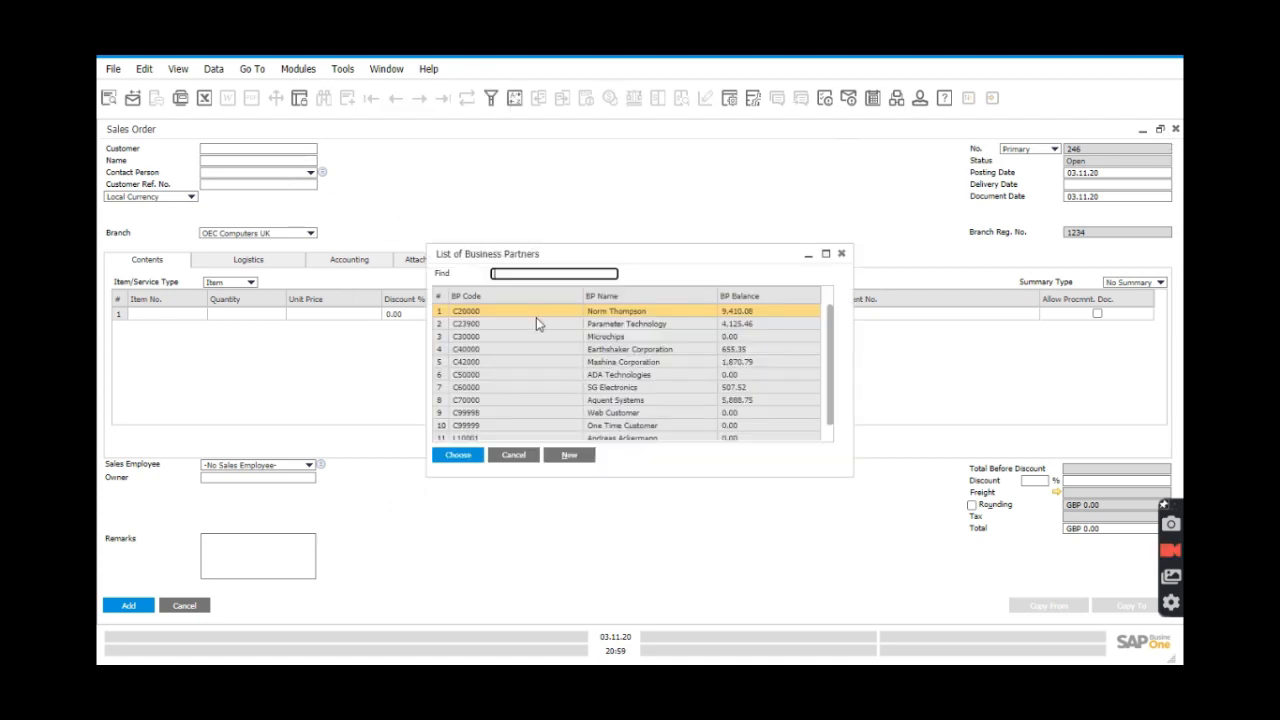
double_click(536, 317)
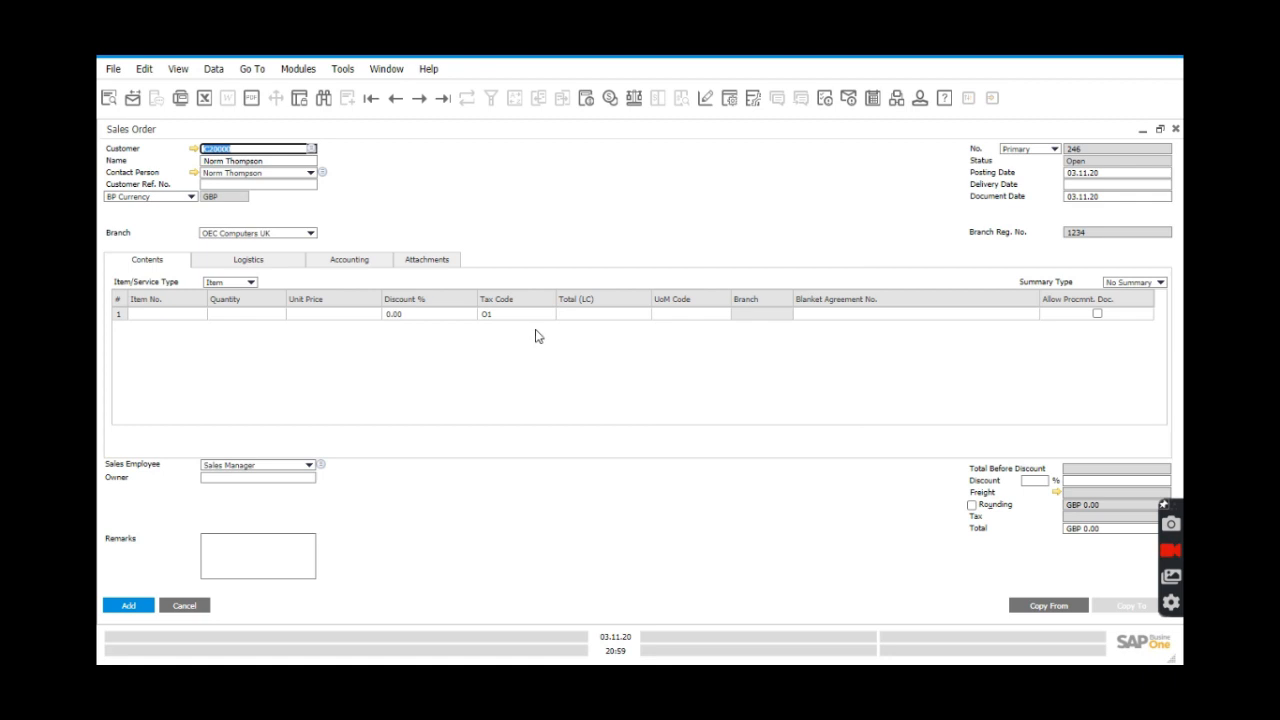
left_click(207, 316)
left_click(202, 316)
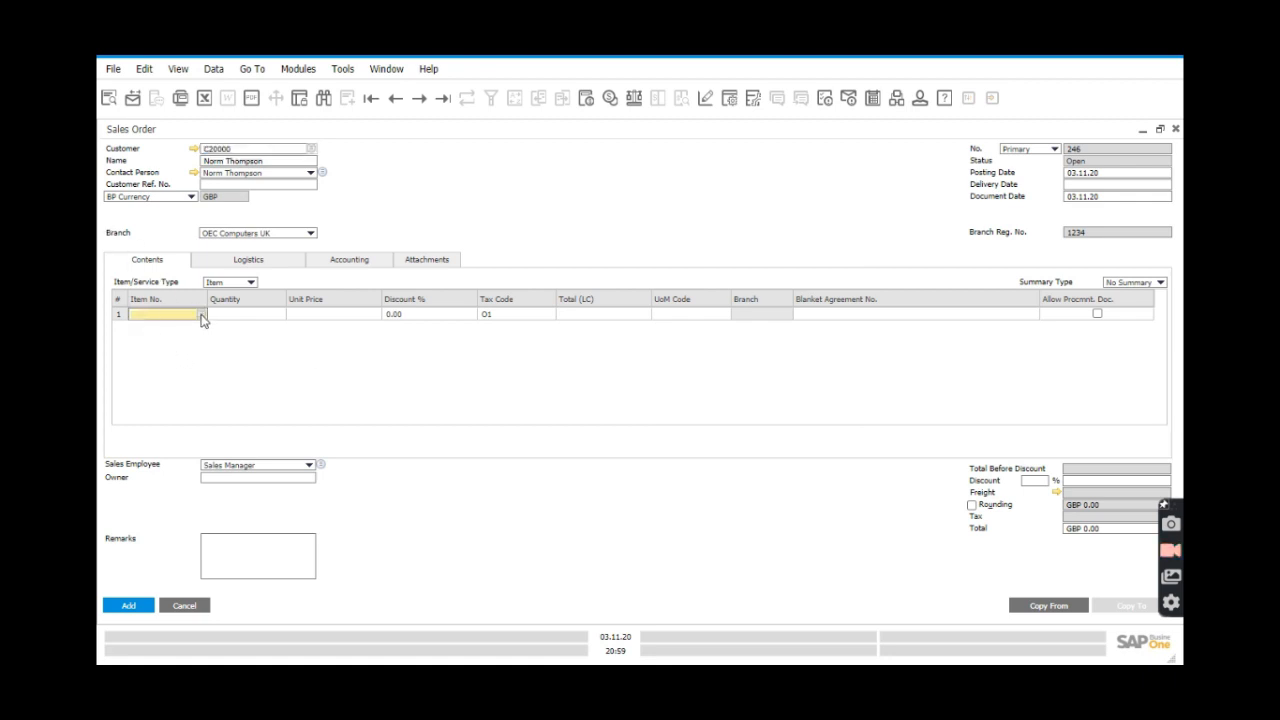
Add items A00001 through A00005 to the order in one multi-selection from the item list.
left_click(202, 316)
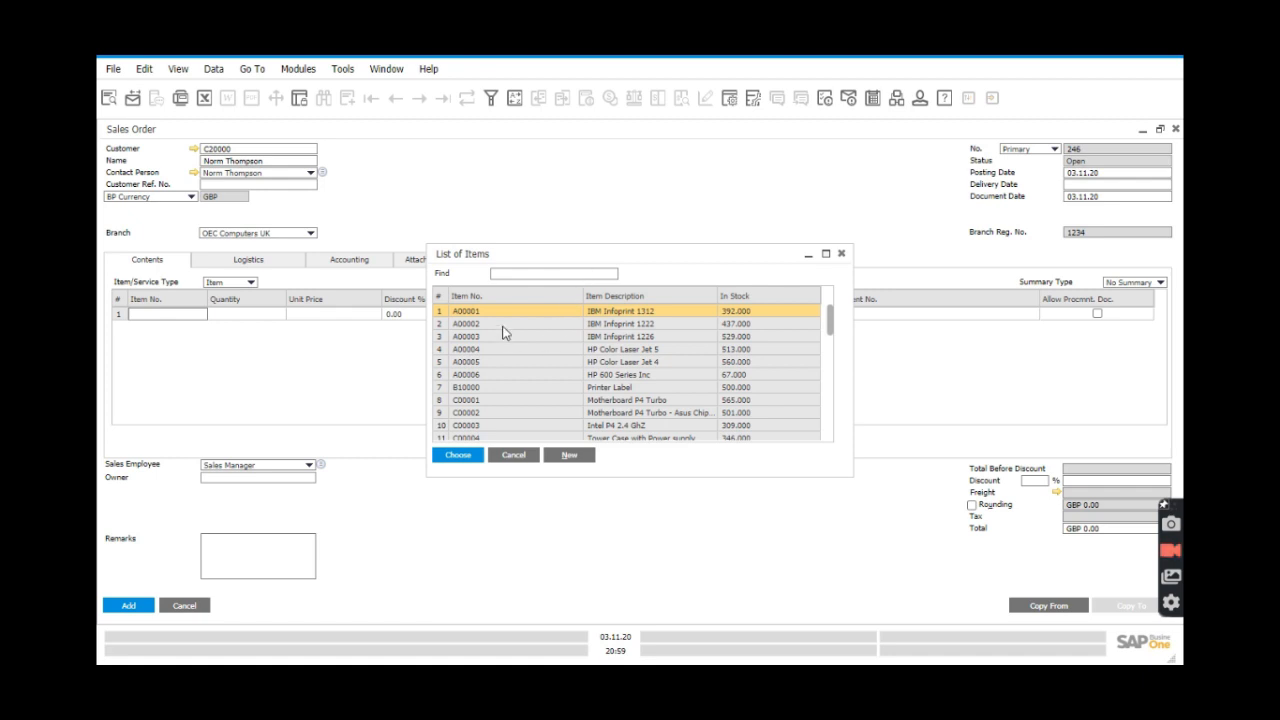
key("shift+Down")
key("shift+Down")
key("shift+Down")
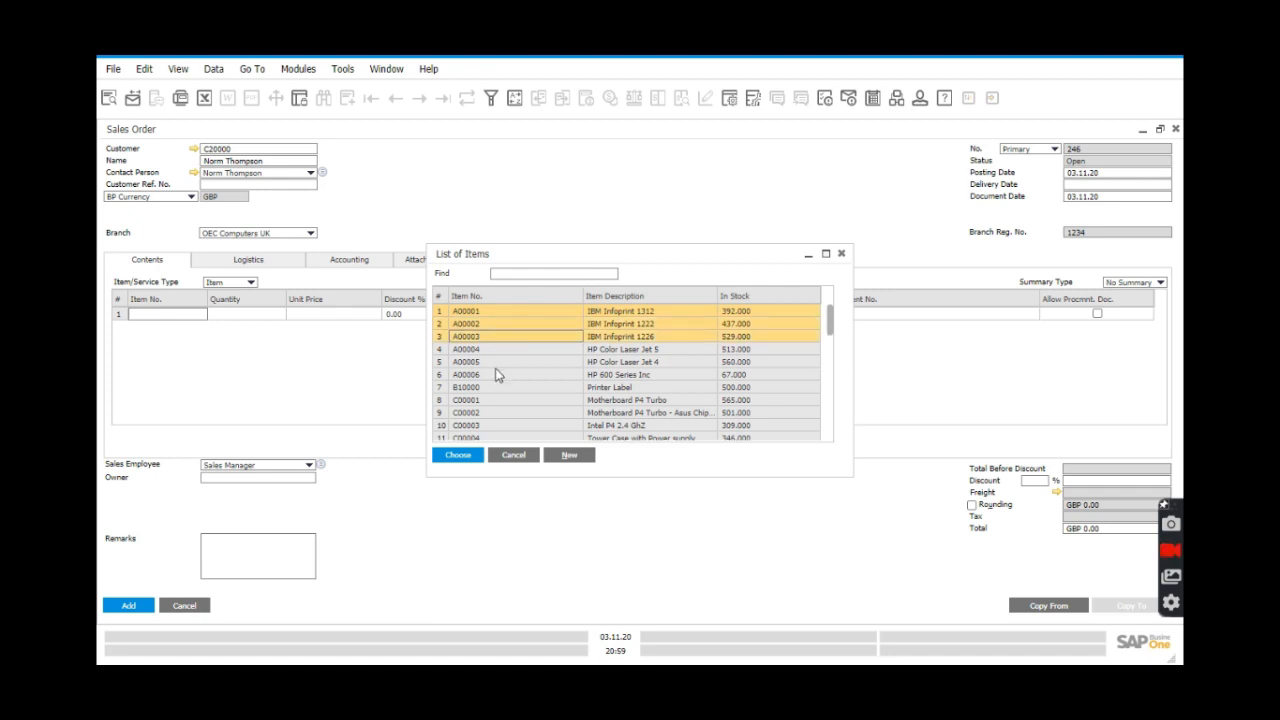
key("shift+Down")
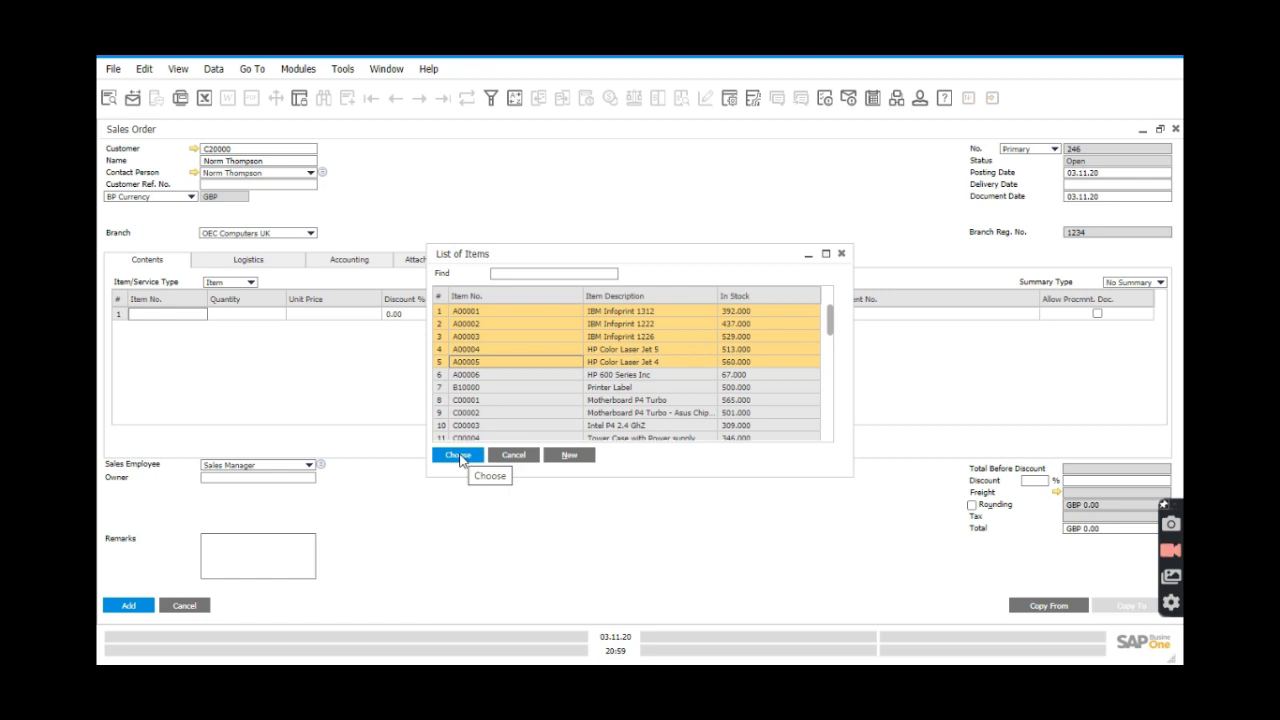
left_click(458, 455)
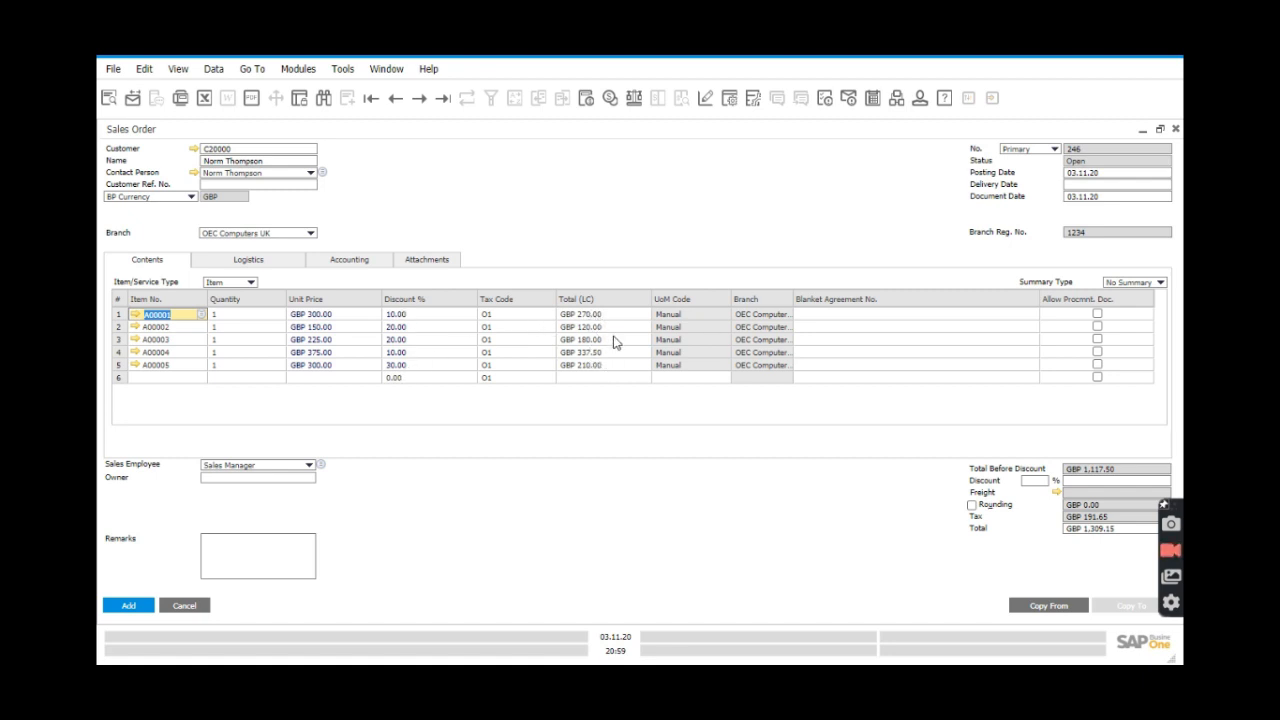
left_click(224, 315)
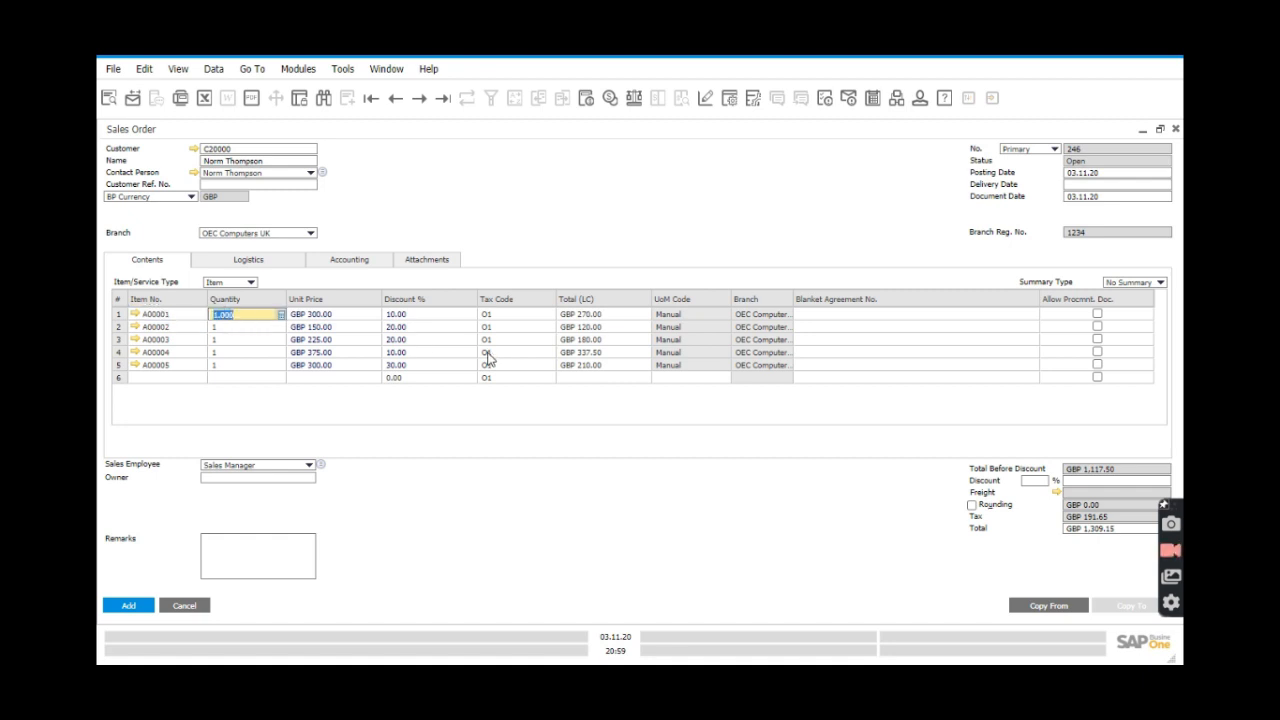
Try quantities 10 and 20 on line A00001 and watch its discount update.
type("5")
left_click(265, 327)
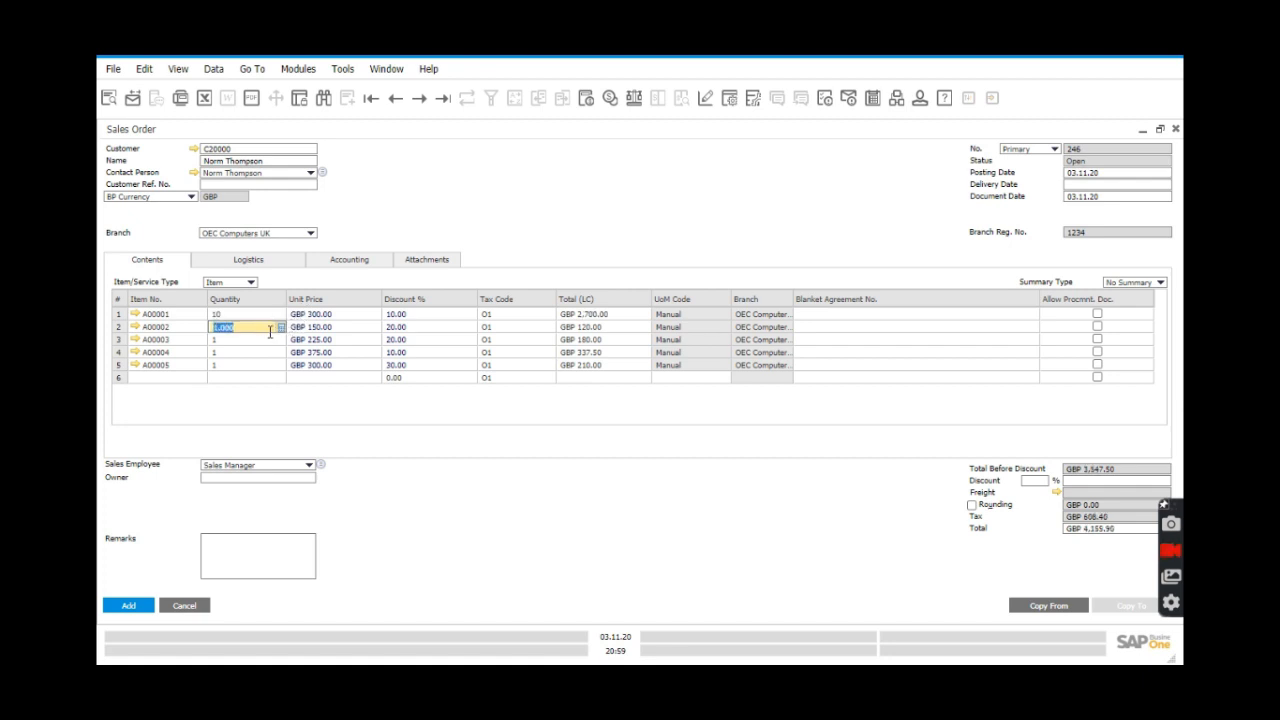
left_click(242, 316)
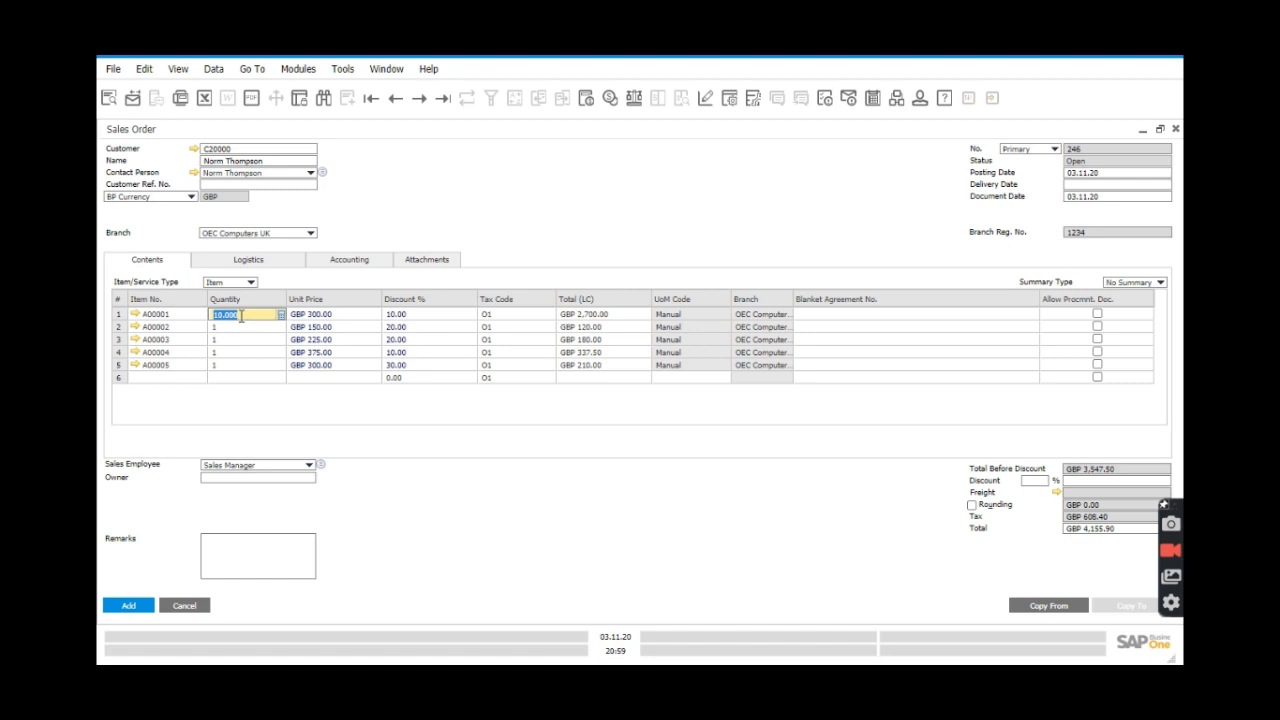
type("20")
left_click(239, 328)
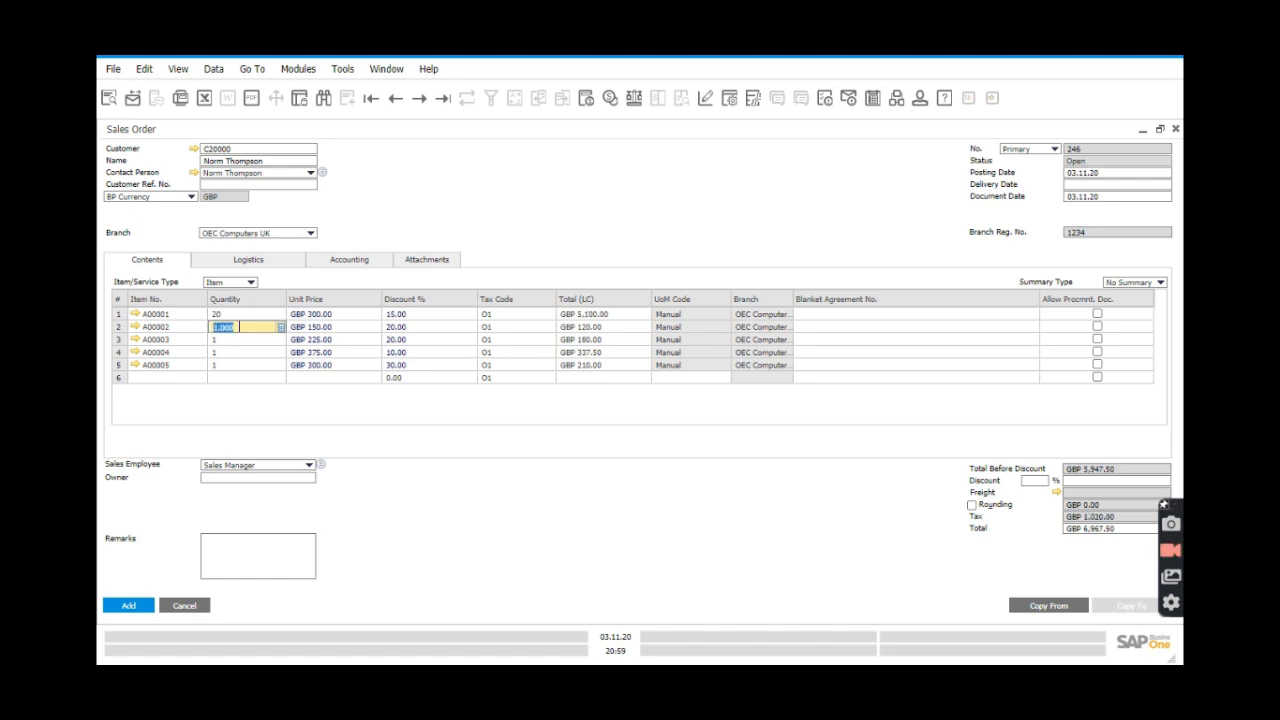
Try quantity 1 on line 1, then settle on 20 (15% off), and set line 2 to 10 (25% off).
left_click(238, 316)
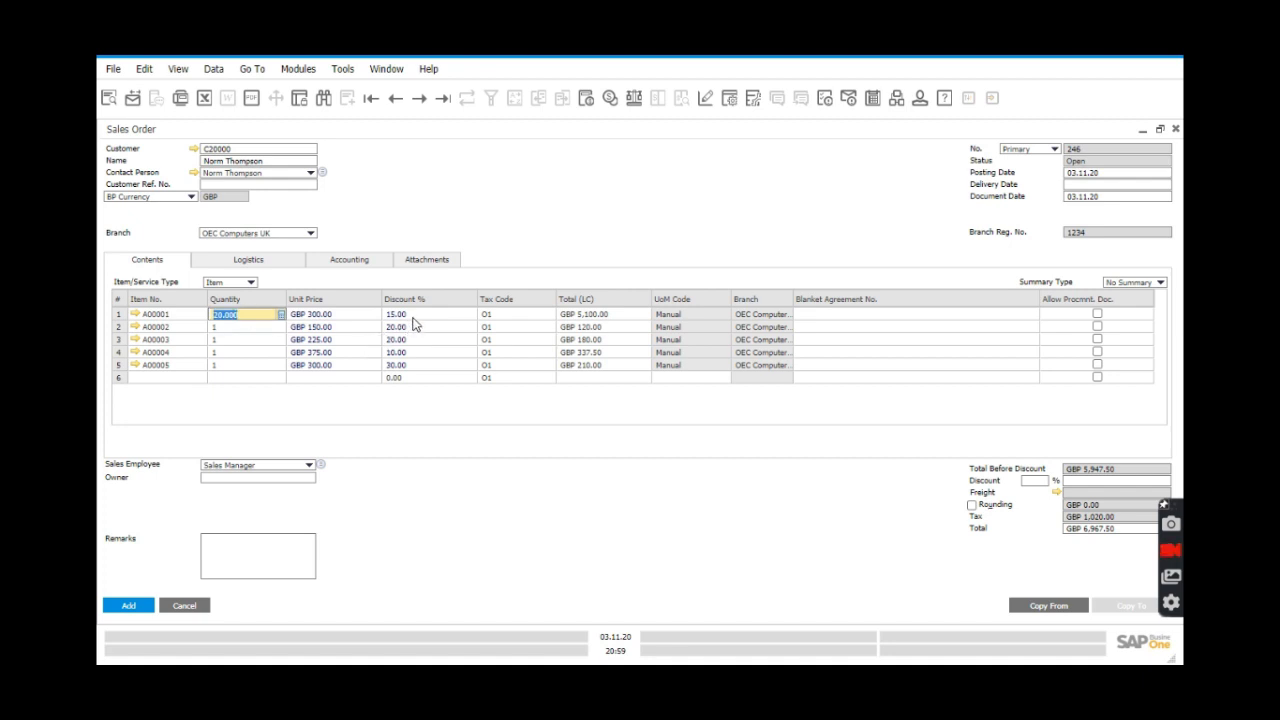
type("1")
left_click(243, 328)
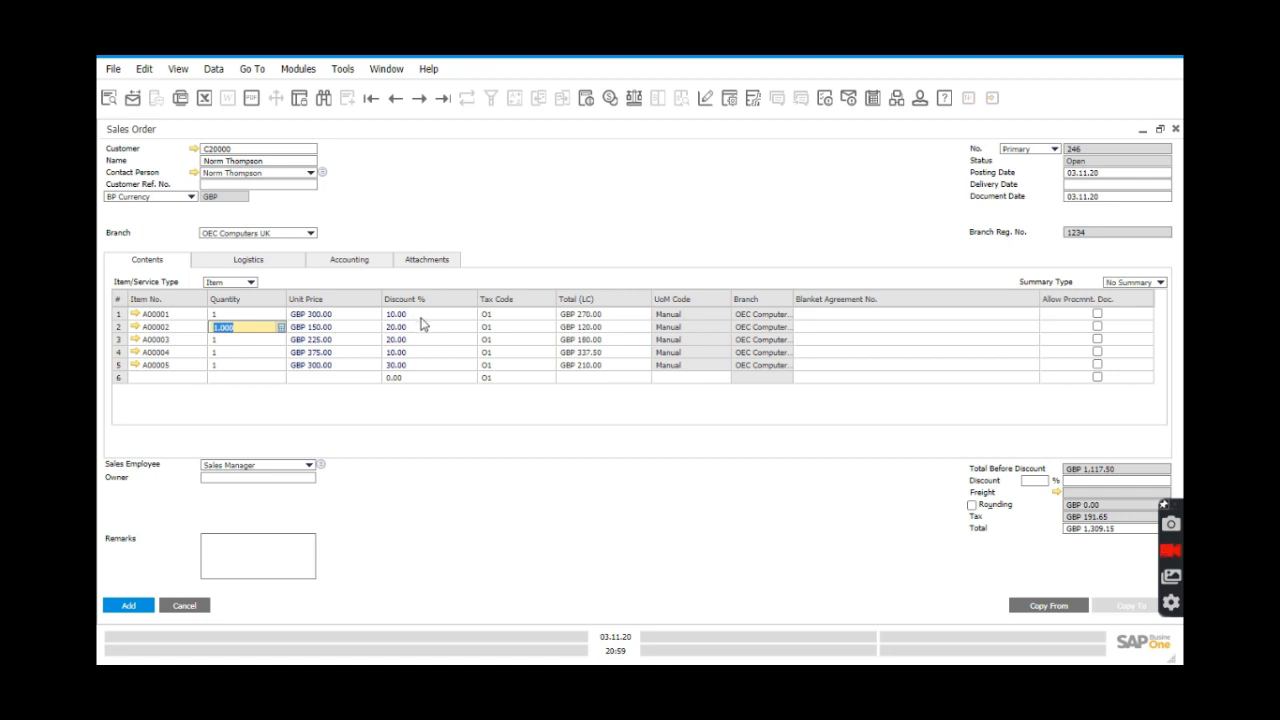
left_click(233, 314)
type("3")
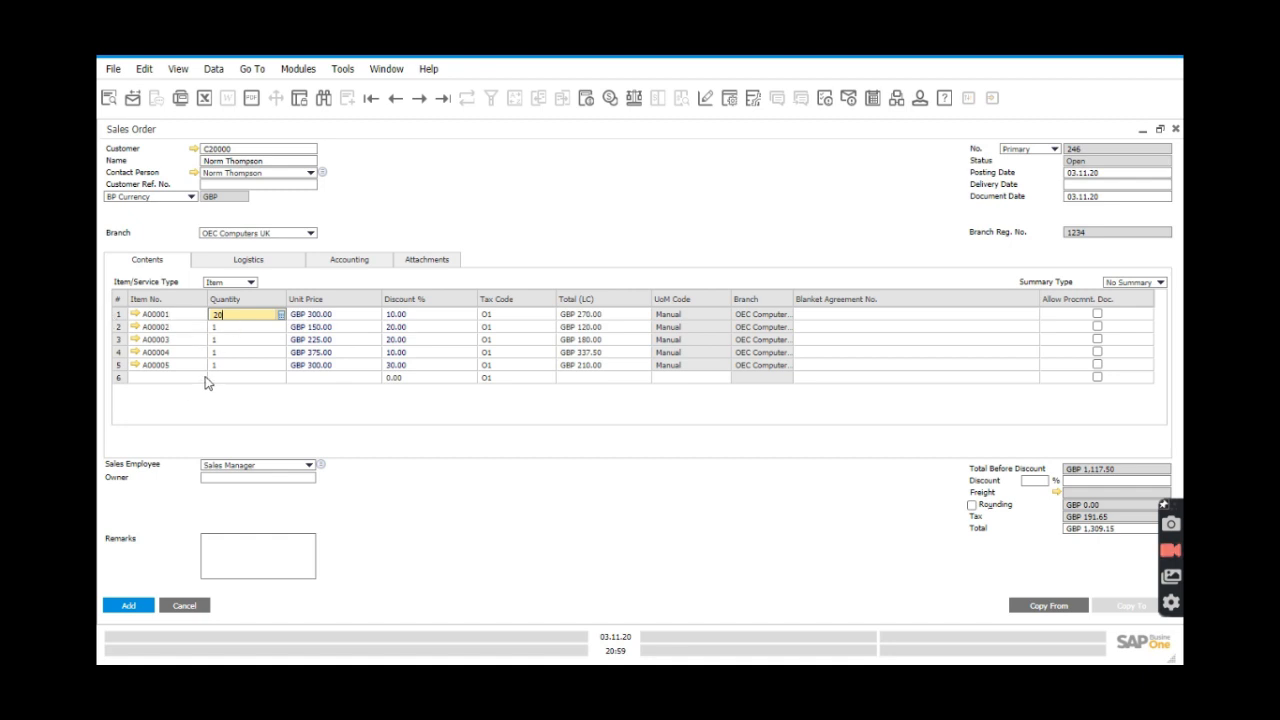
left_click(245, 327)
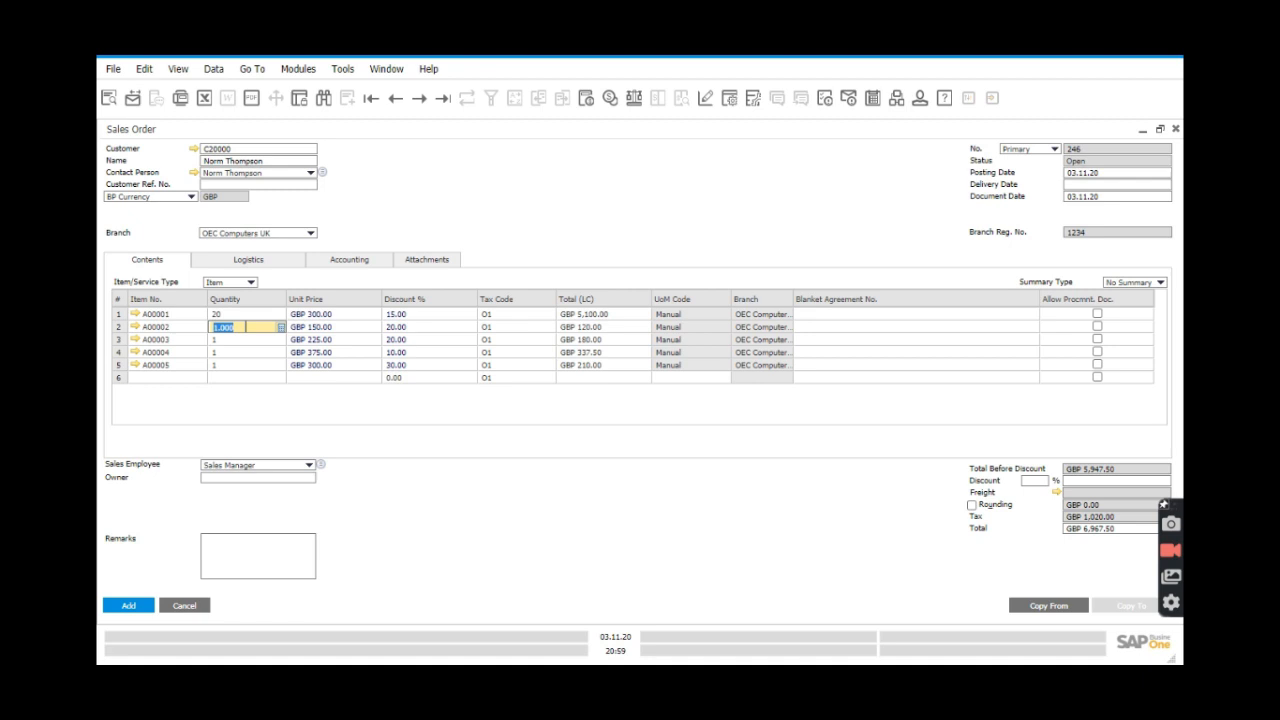
type("5")
type("0")
left_click(255, 343)
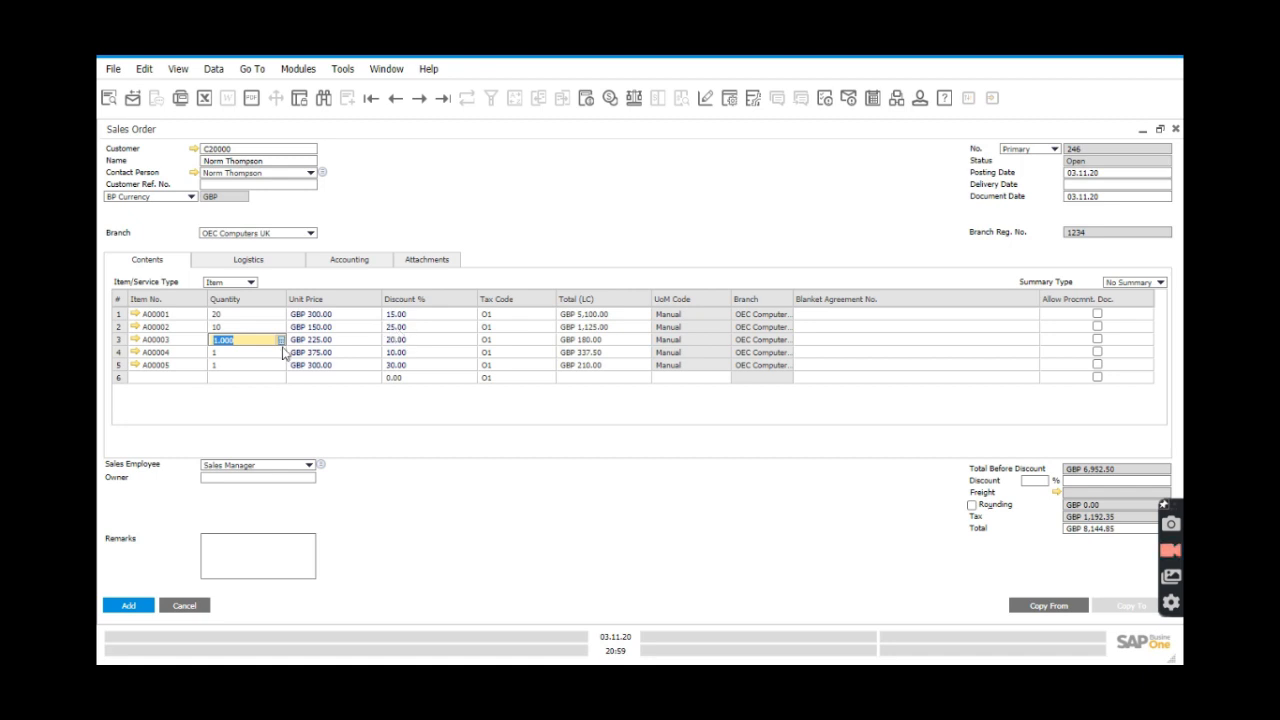
Try quantity 1 on line 2, then set it back to 10.
left_click(240, 336)
left_click(239, 327)
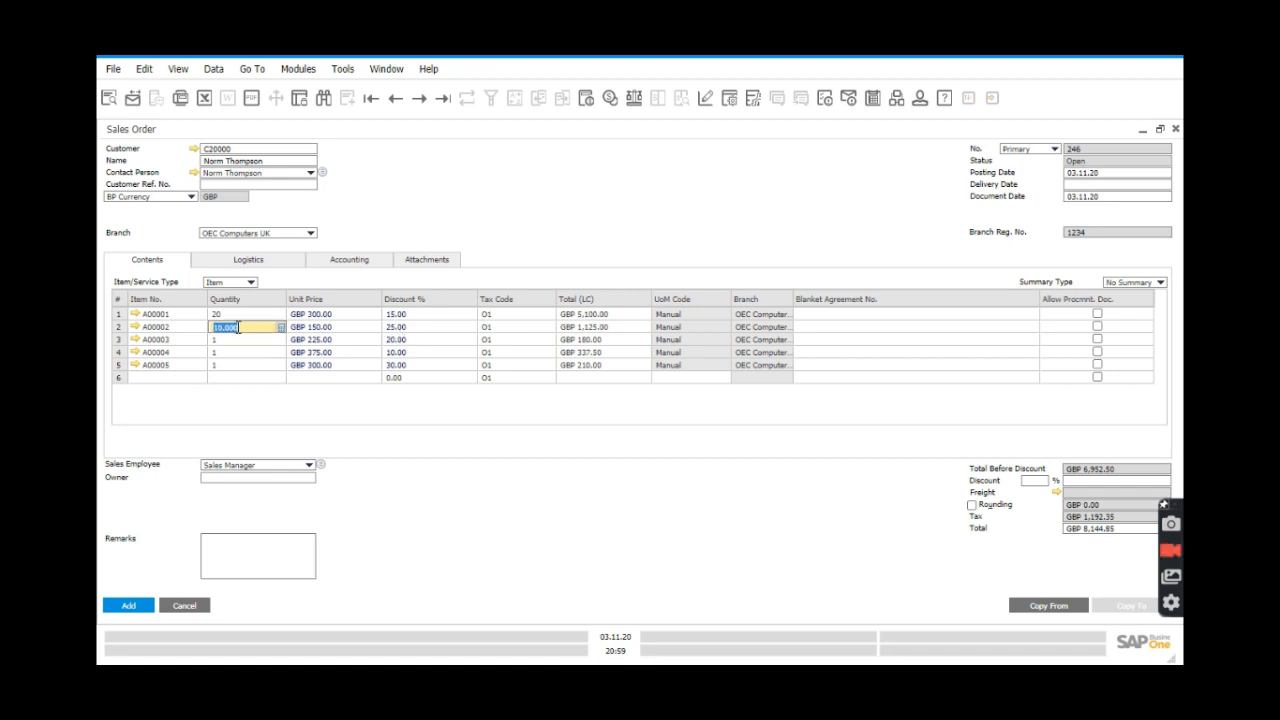
type("5")
left_click(238, 341)
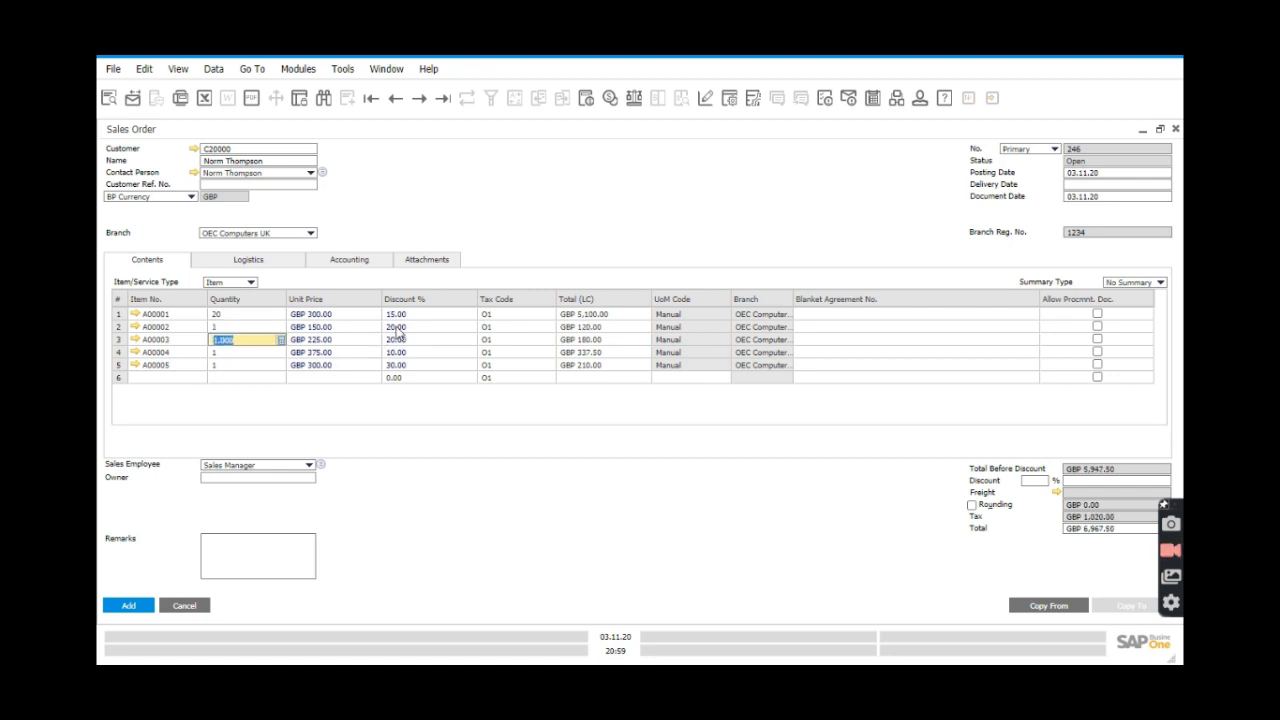
left_click(231, 327)
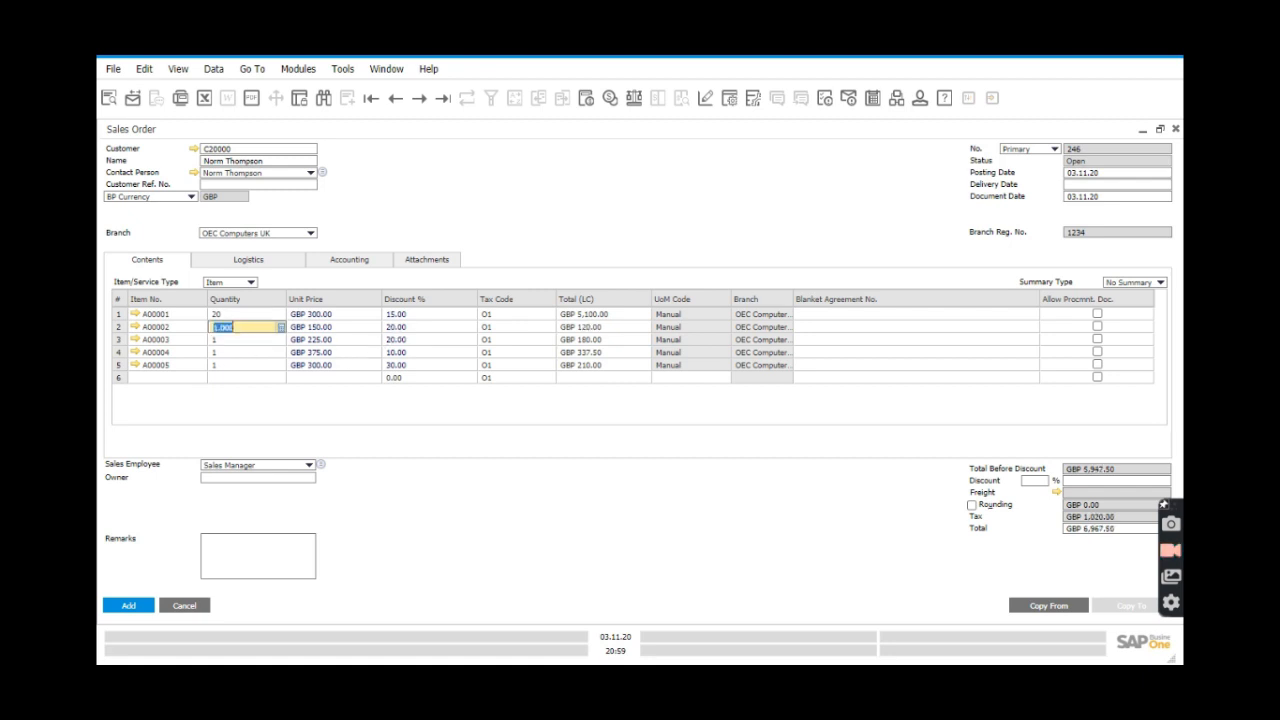
type("10")
left_click(231, 340)
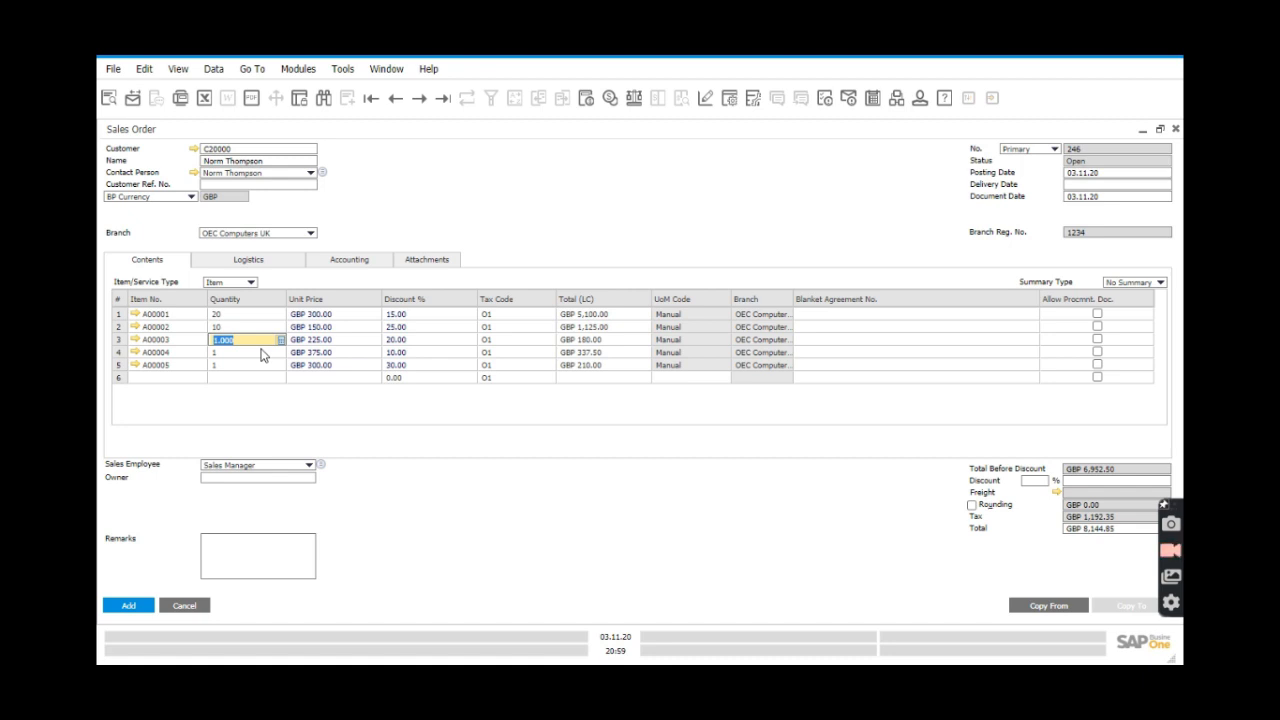
Try quantities 25 and 30 on line A00003, then settle on 20 at 25% discount.
type("25")
left_click(259, 350)
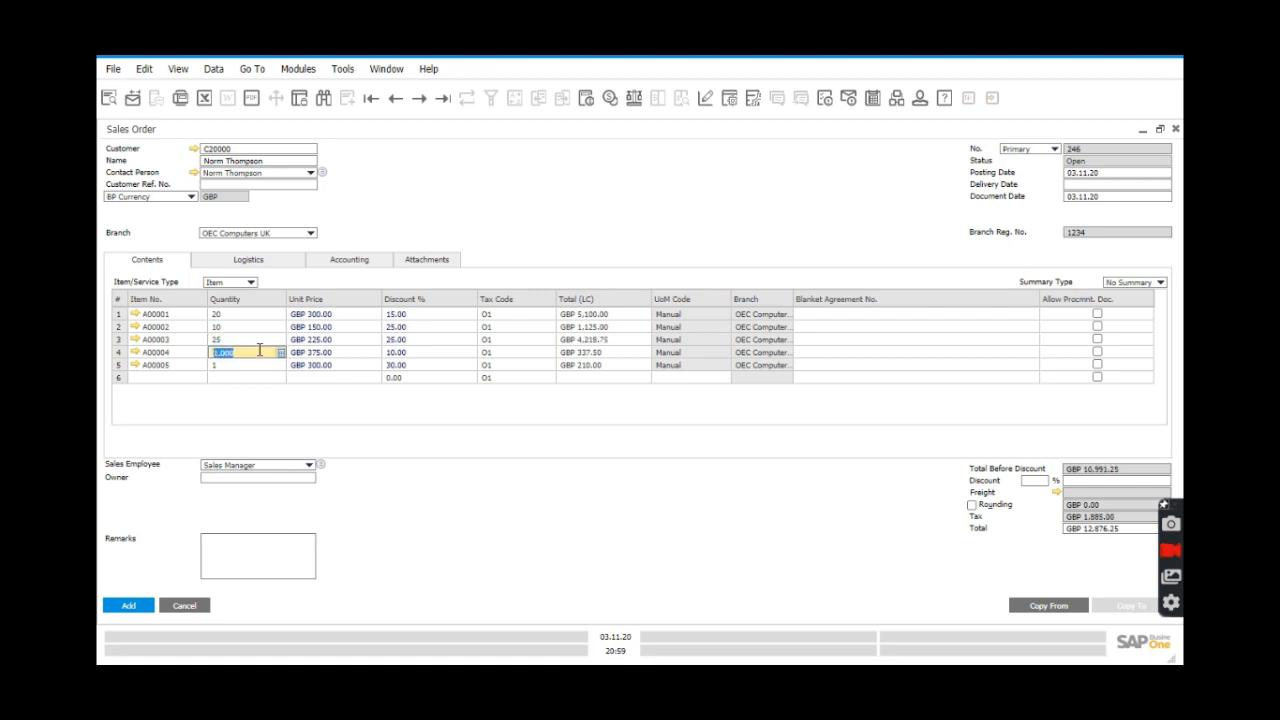
left_click(244, 342)
left_click(244, 340)
type("30")
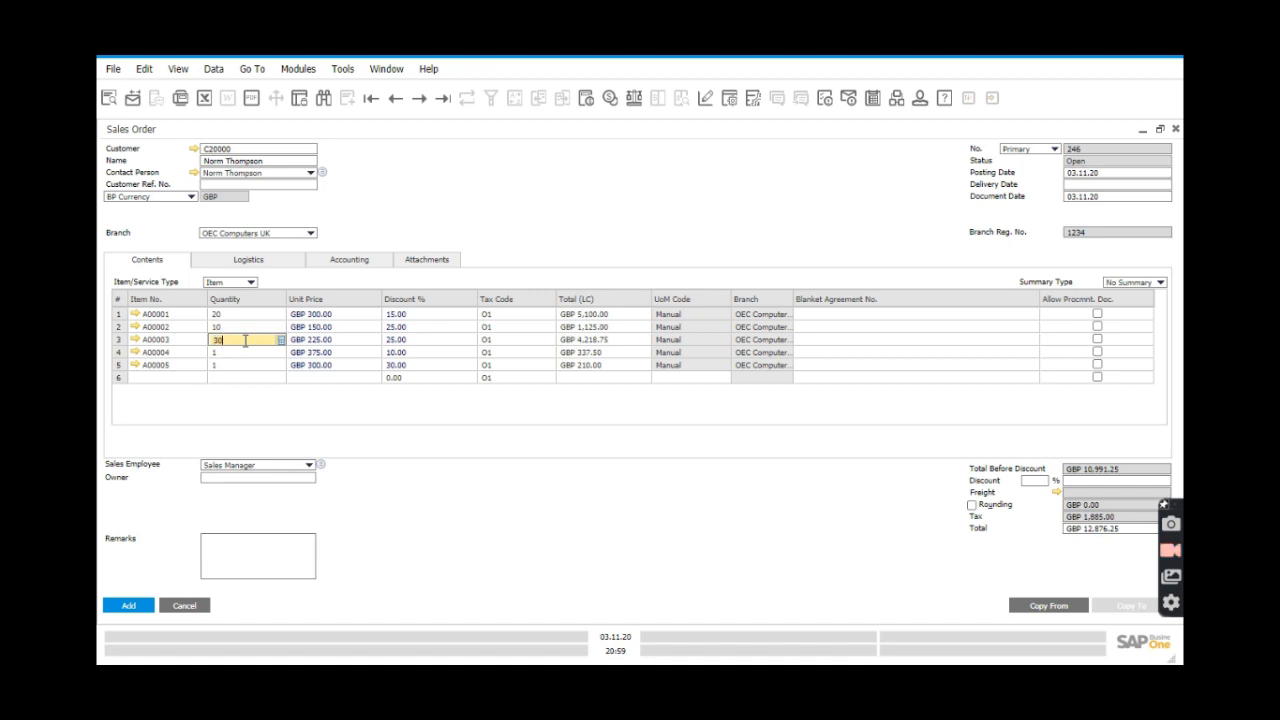
left_click(244, 353)
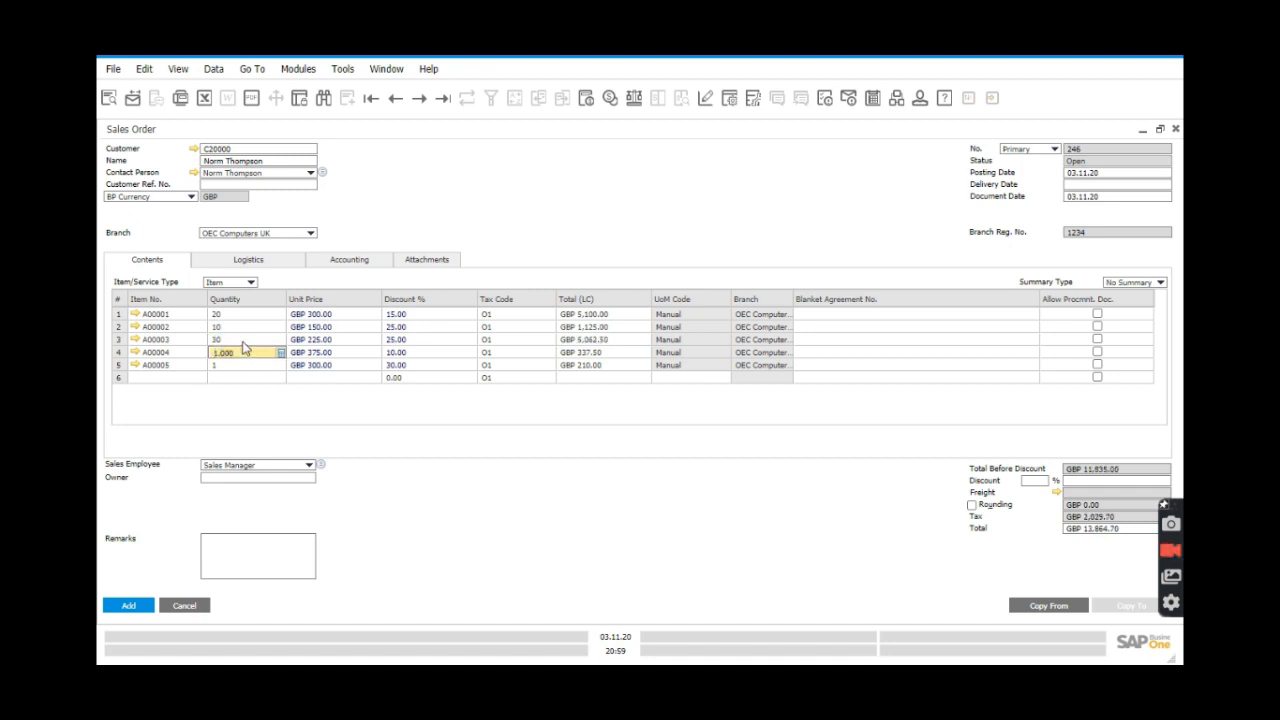
left_click(245, 340)
type("20")
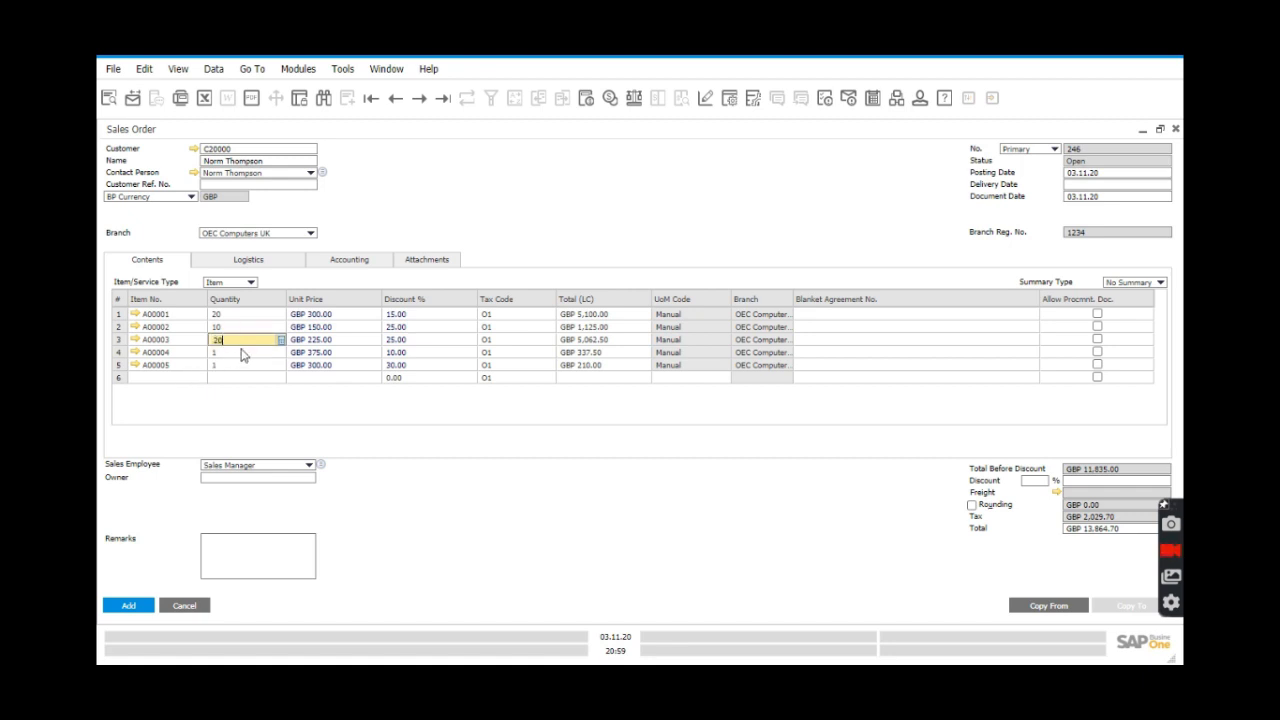
left_click(230, 353)
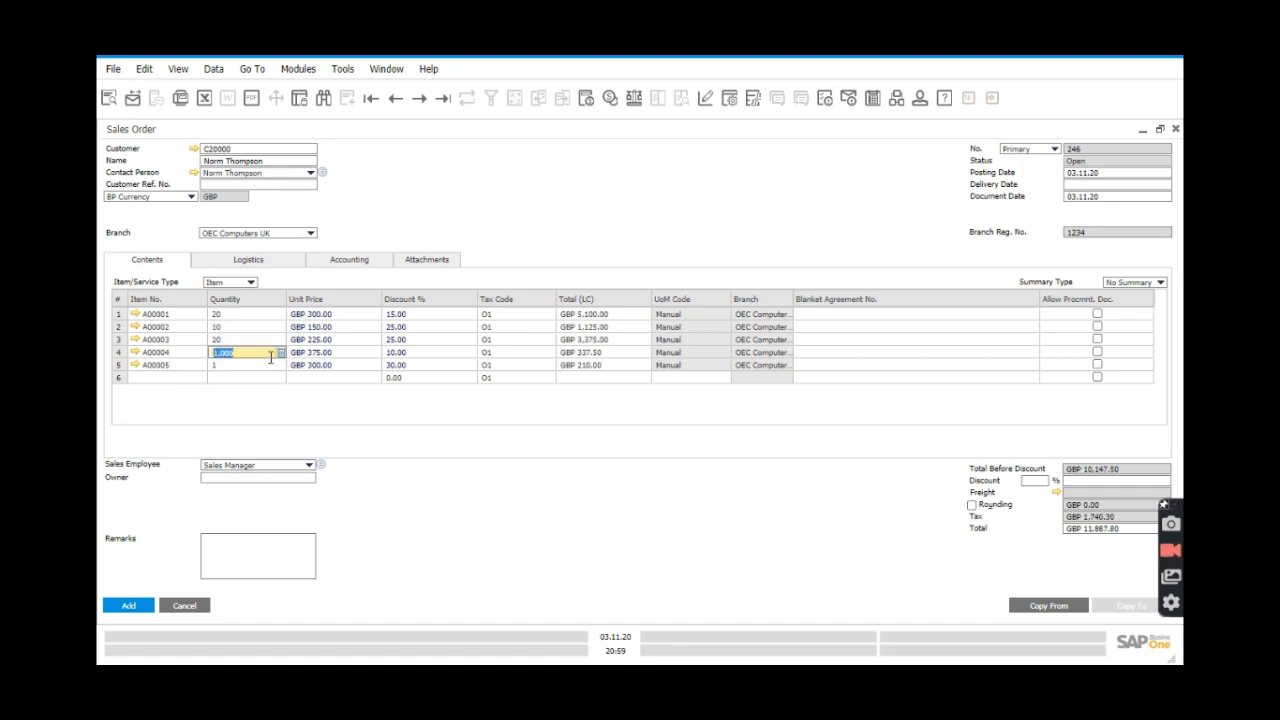
Try quantities 30, 1 and 10 on line A00004 and watch the Discount % change.
type("30")
left_click(253, 366)
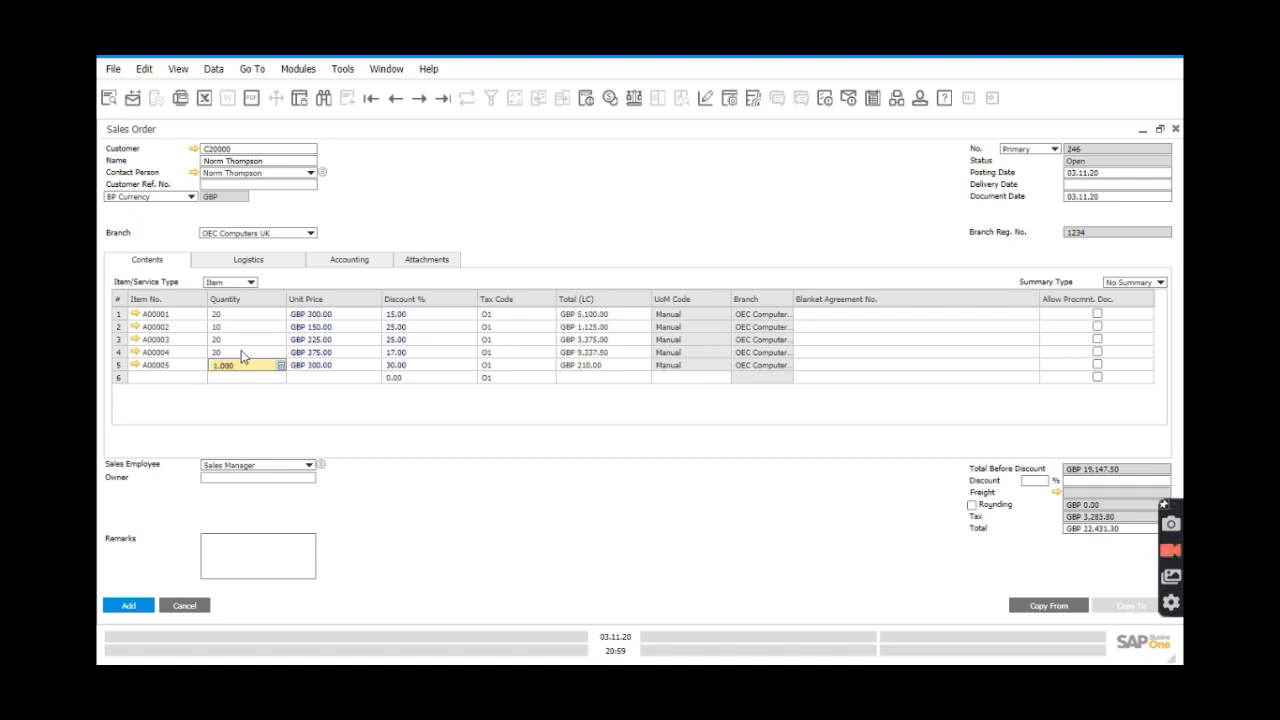
left_click(245, 352)
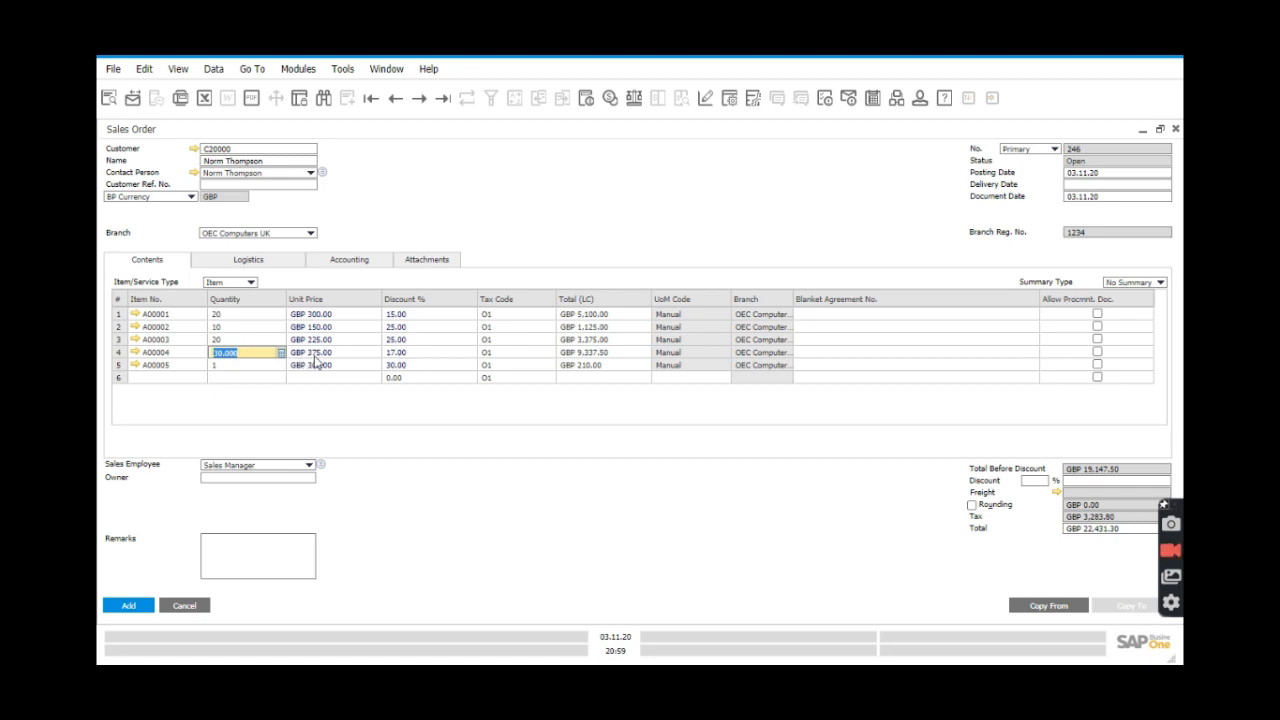
type("1")
left_click(259, 367)
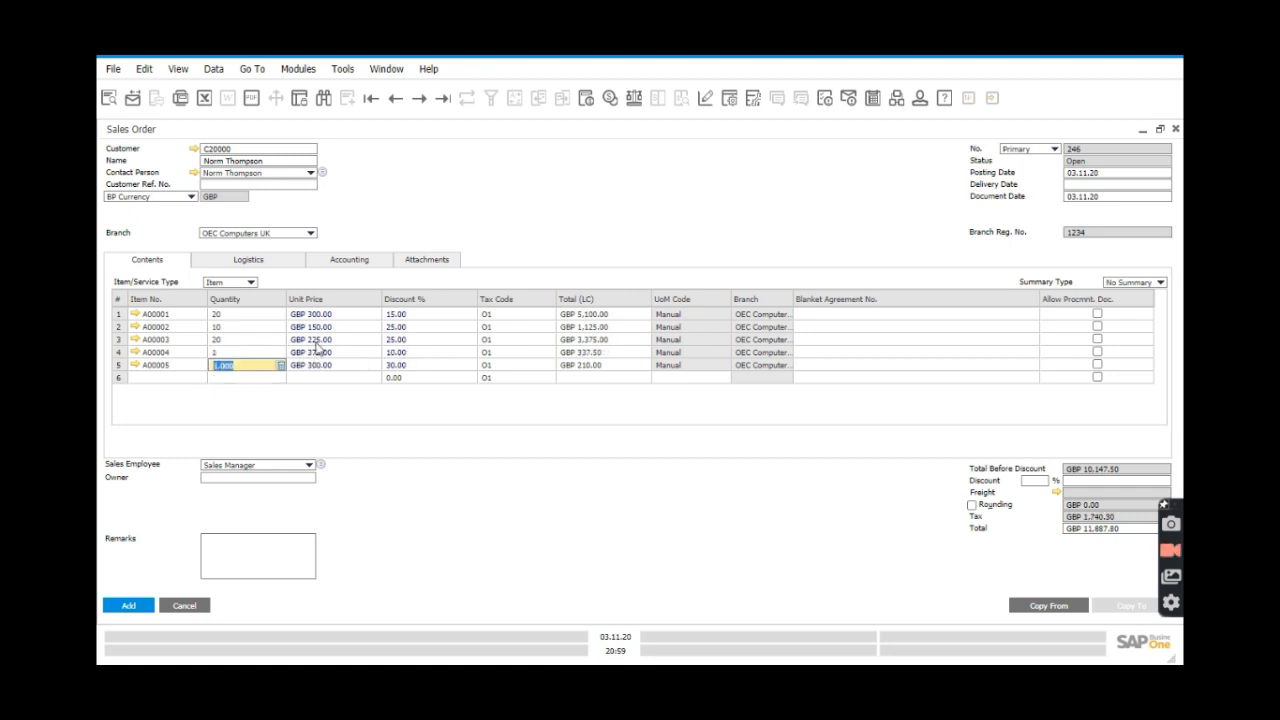
left_click(254, 353)
type("1")
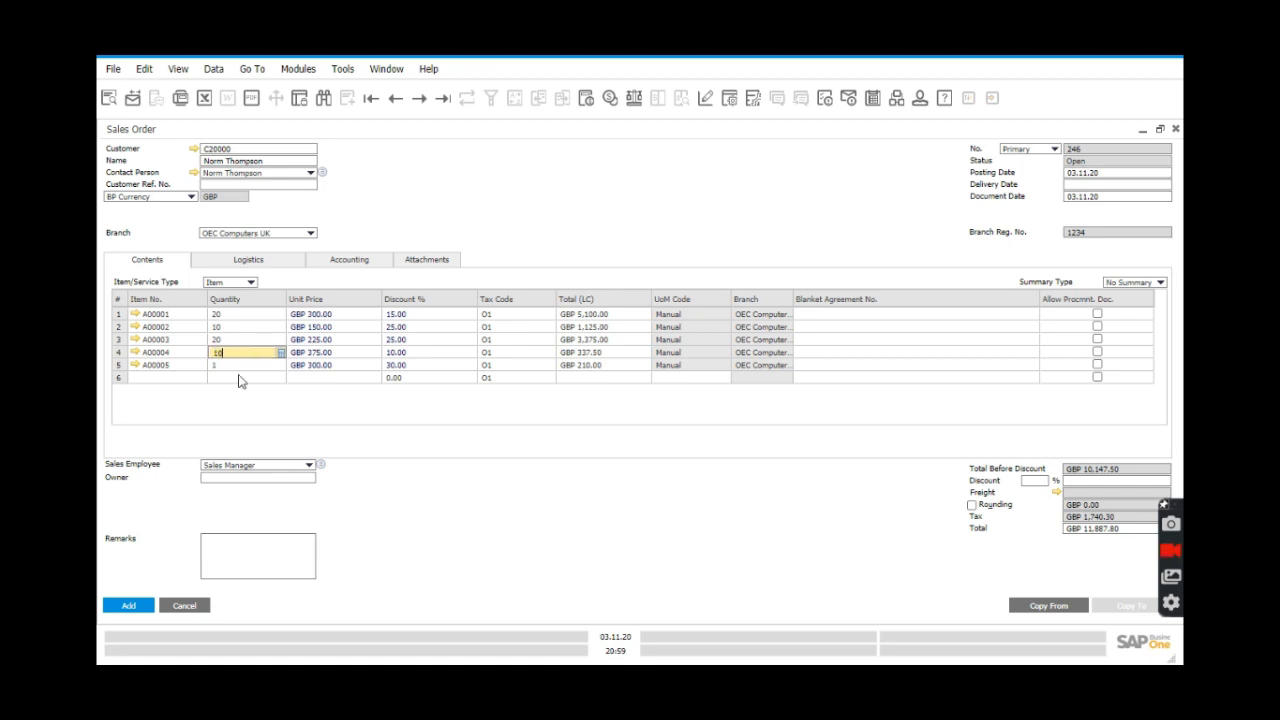
left_click(240, 369)
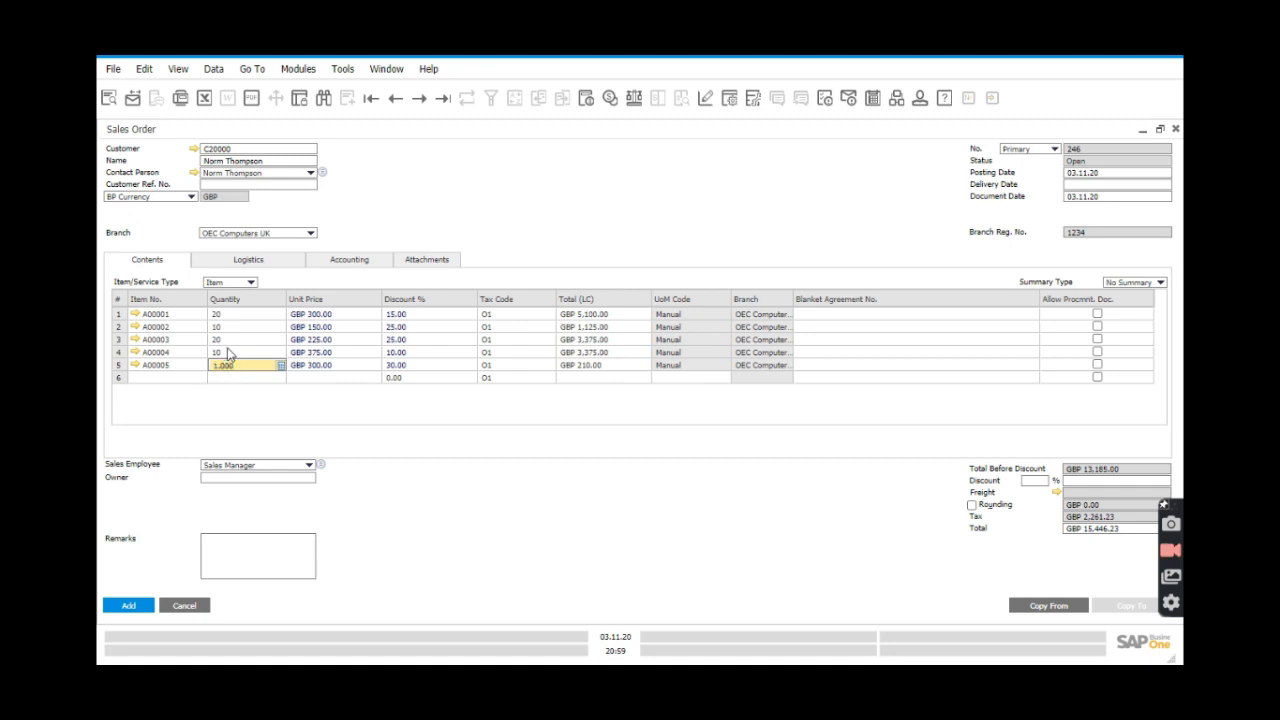
Try 20 on line A00004, then settle on 30 (17% off), and set line A00005 to 50 (50% off).
left_click(232, 348)
type("20")
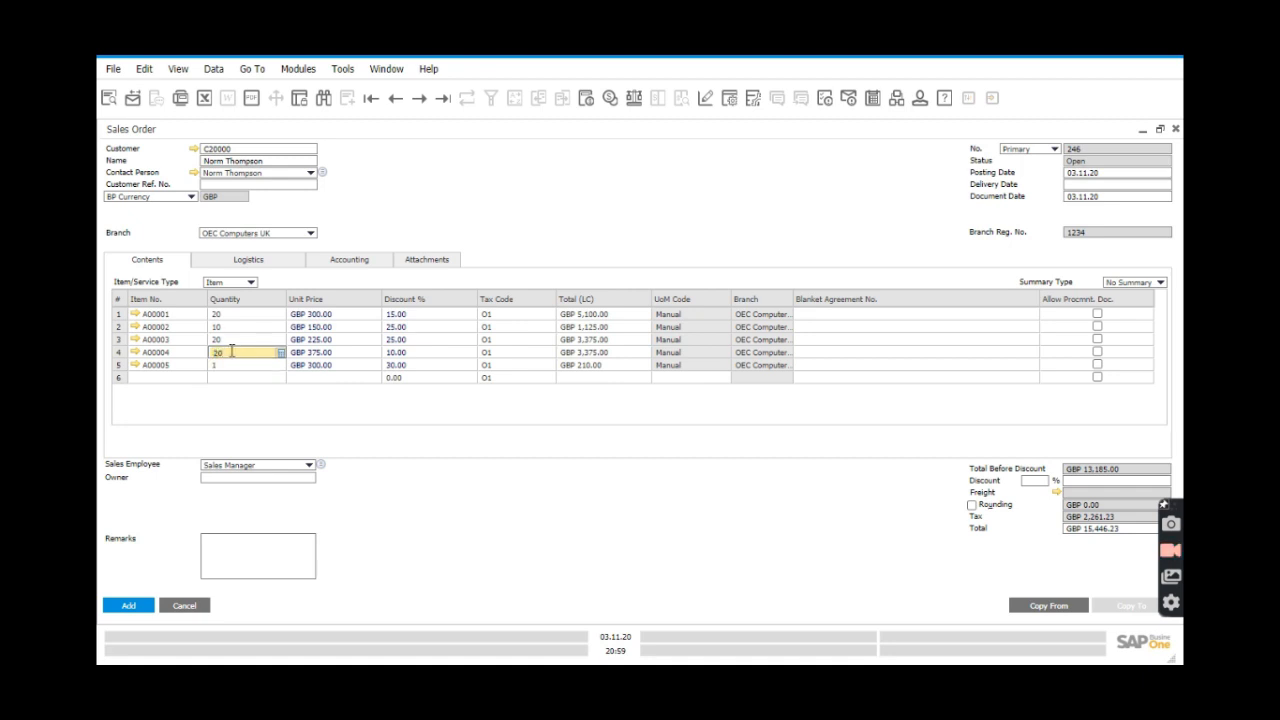
left_click(238, 368)
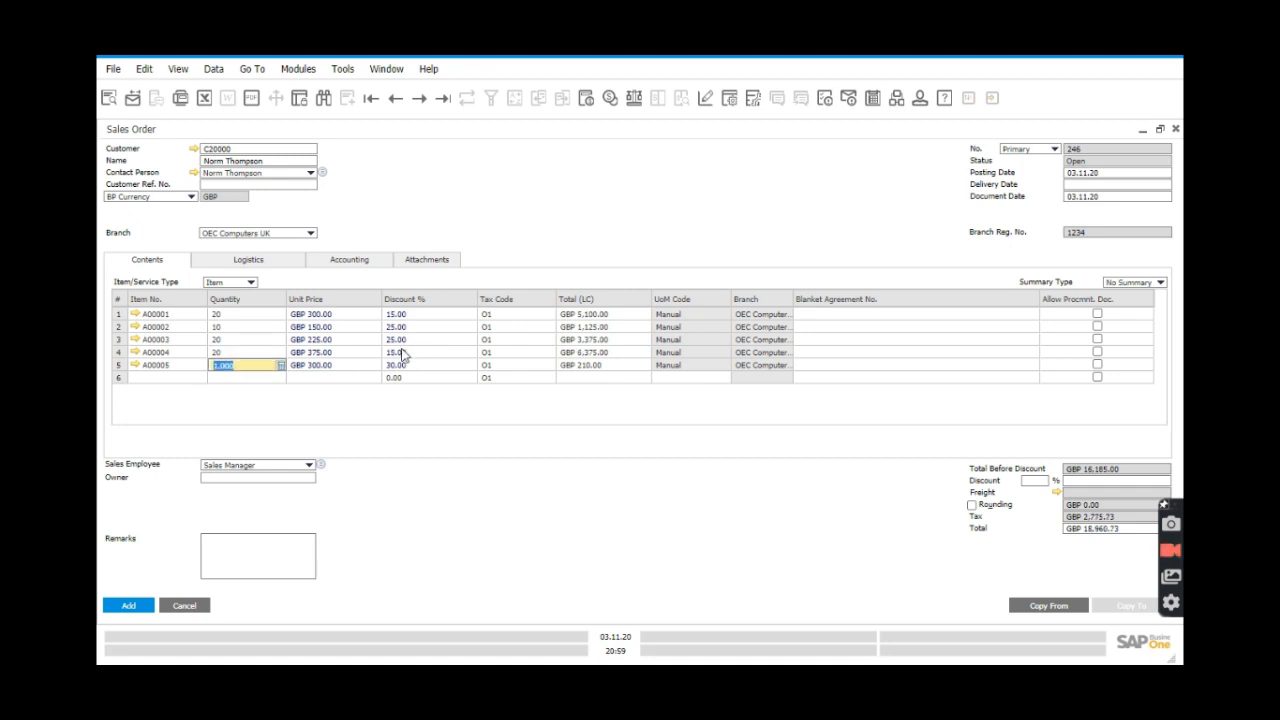
left_click(226, 354)
type("5")
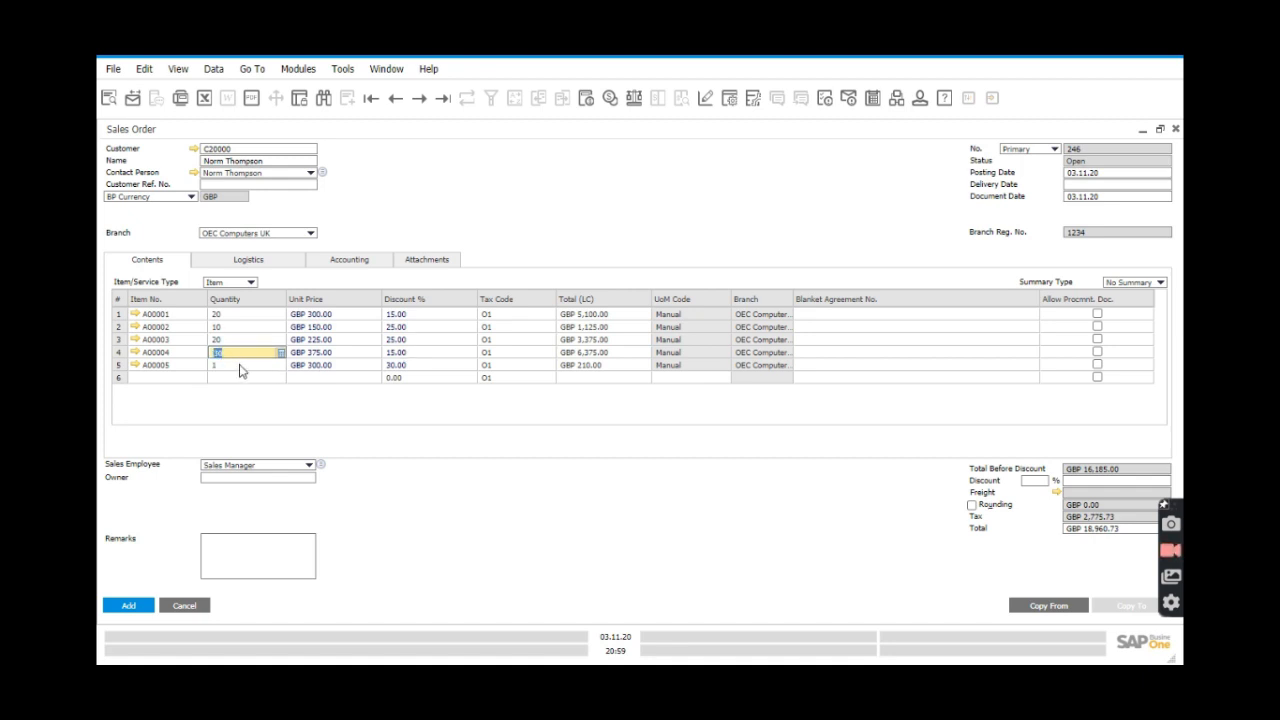
left_click(240, 366)
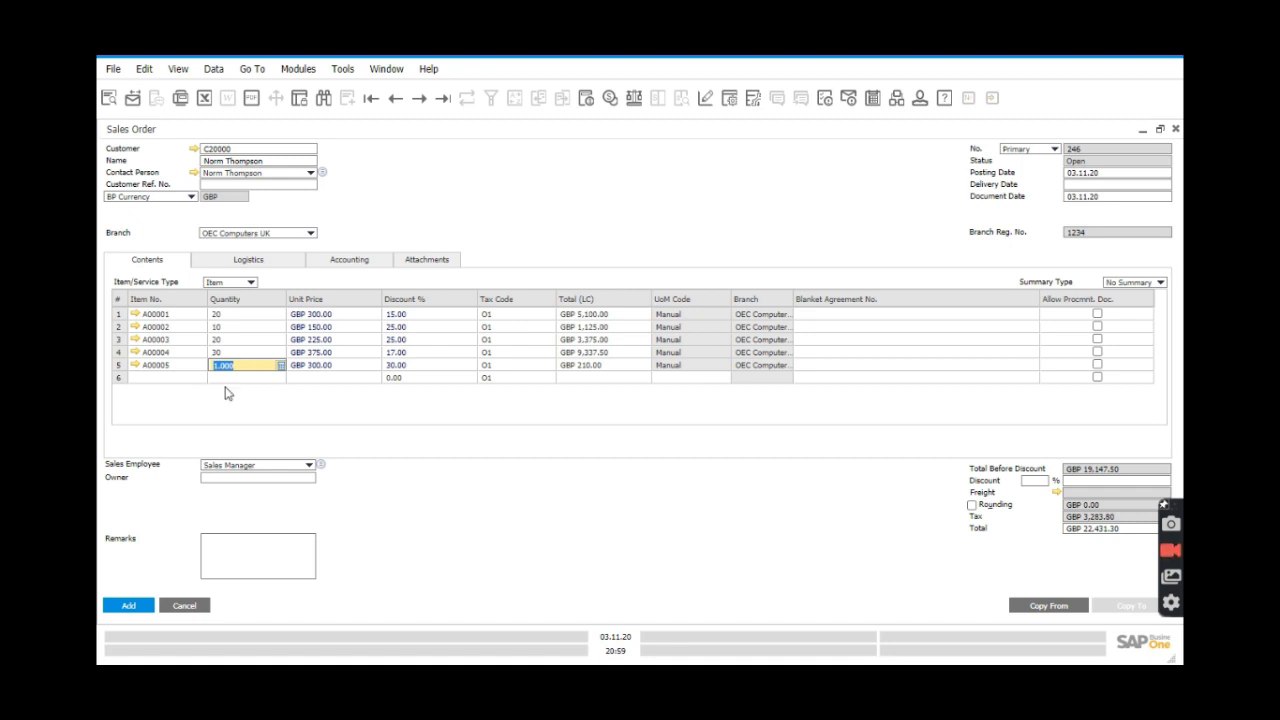
type("8")
left_click(238, 353)
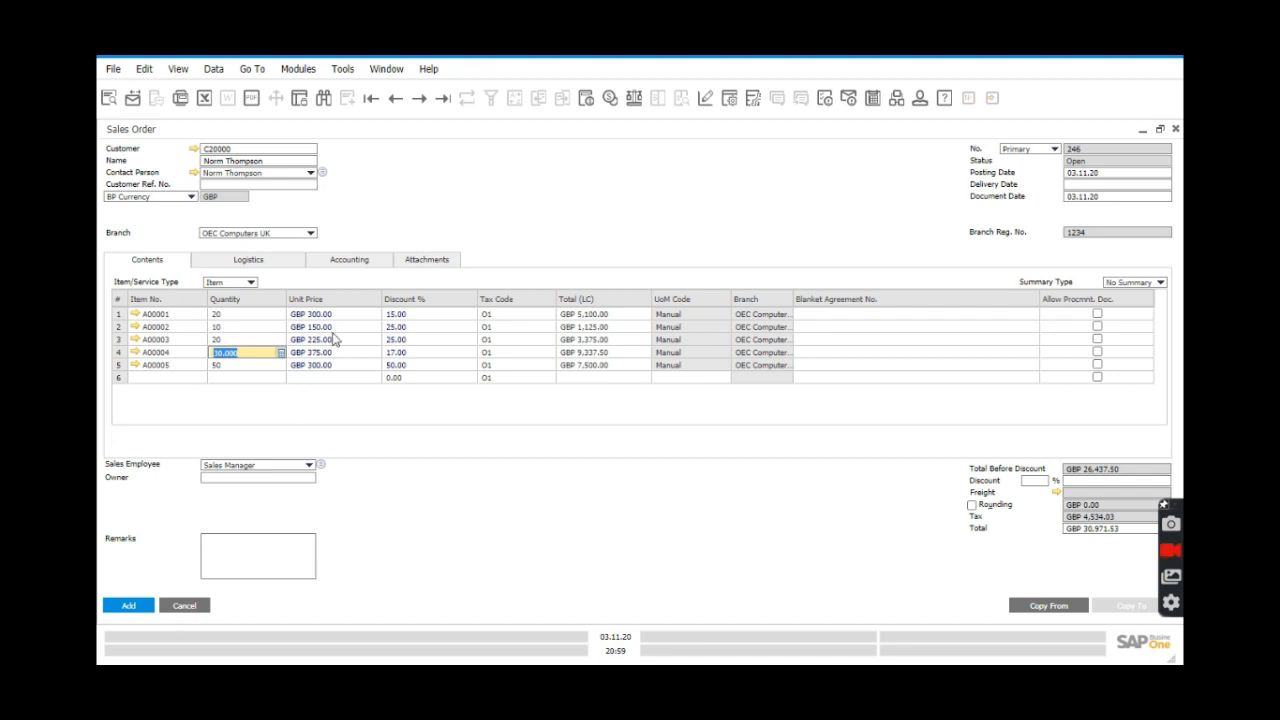
Discard the sales order and open Inventory > Price Lists > Period and Volume Discounts.
left_click(185, 606)
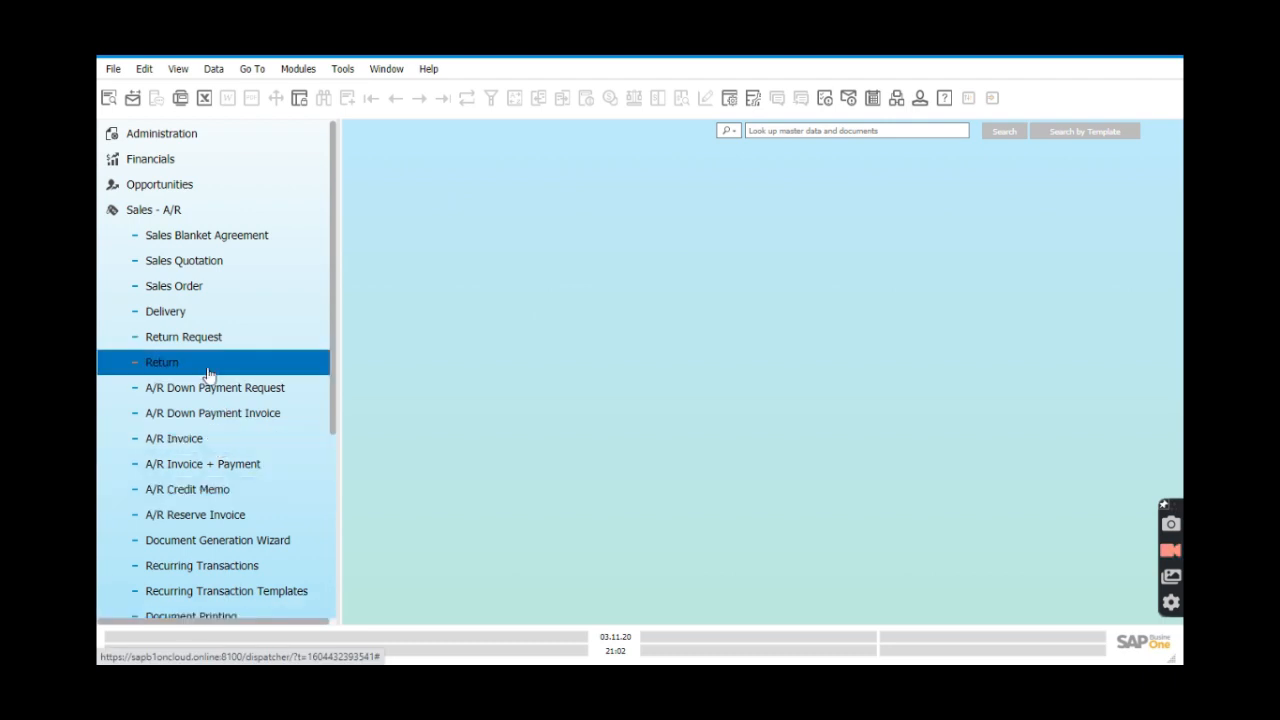
left_click(165, 211)
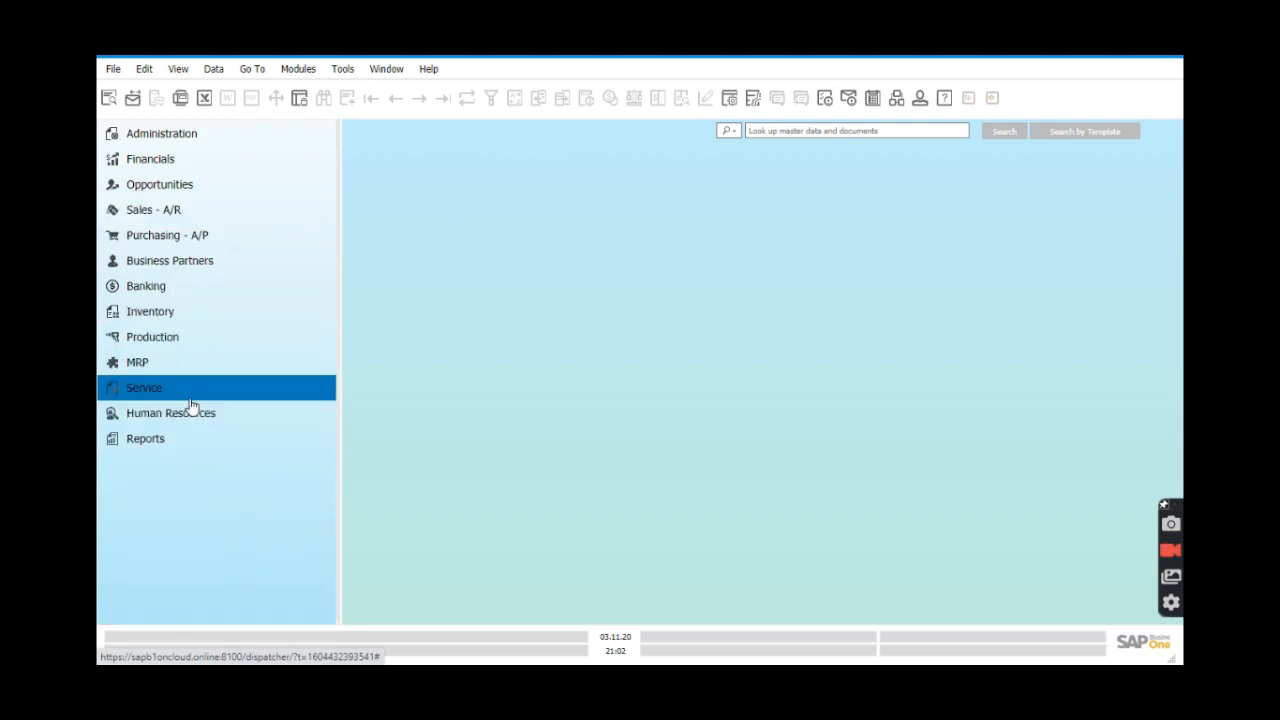
left_click(138, 312)
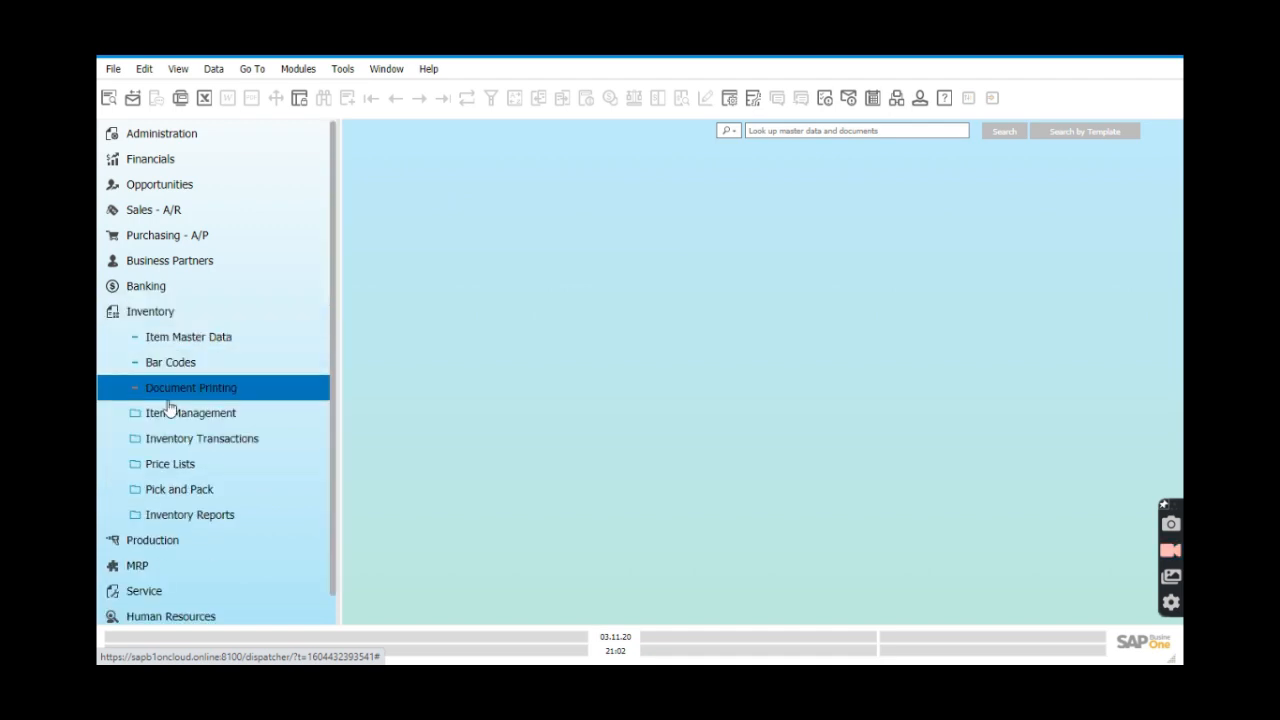
left_click(190, 468)
left_click(228, 520)
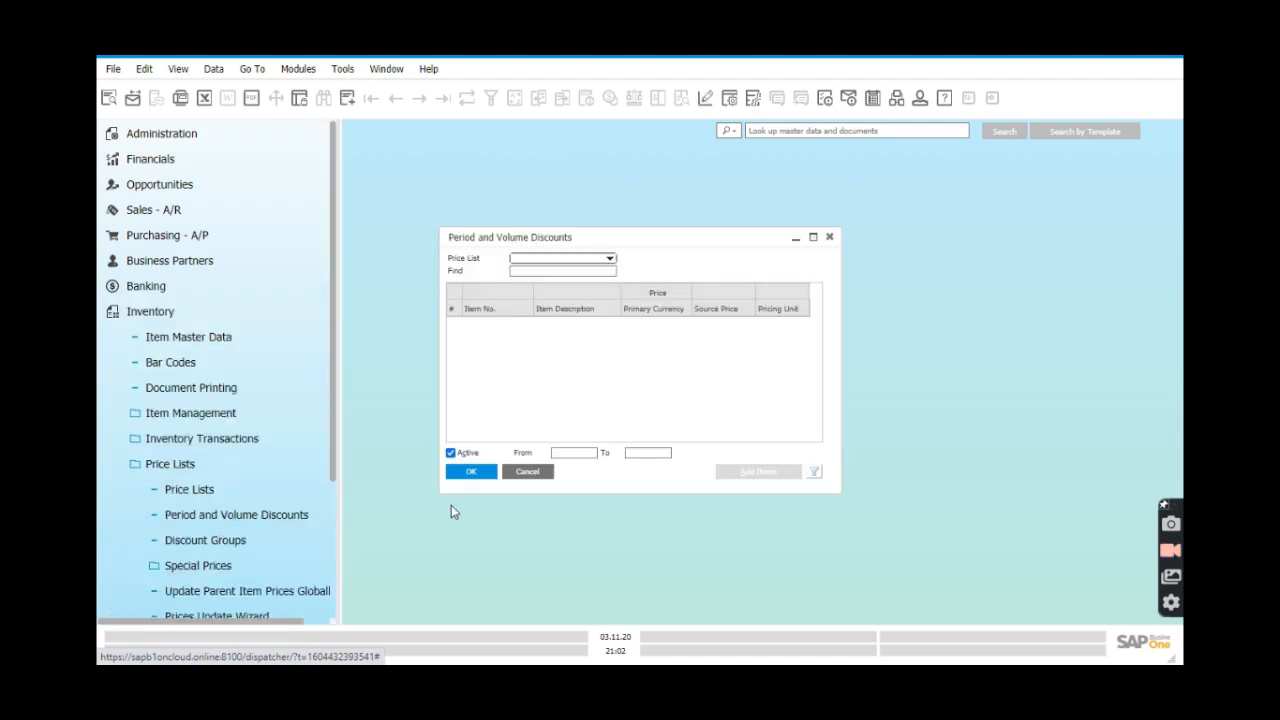
Turn off the Active date filter and load the Regular Sales Price list, showing items A00001–A00005.
left_click(610, 262)
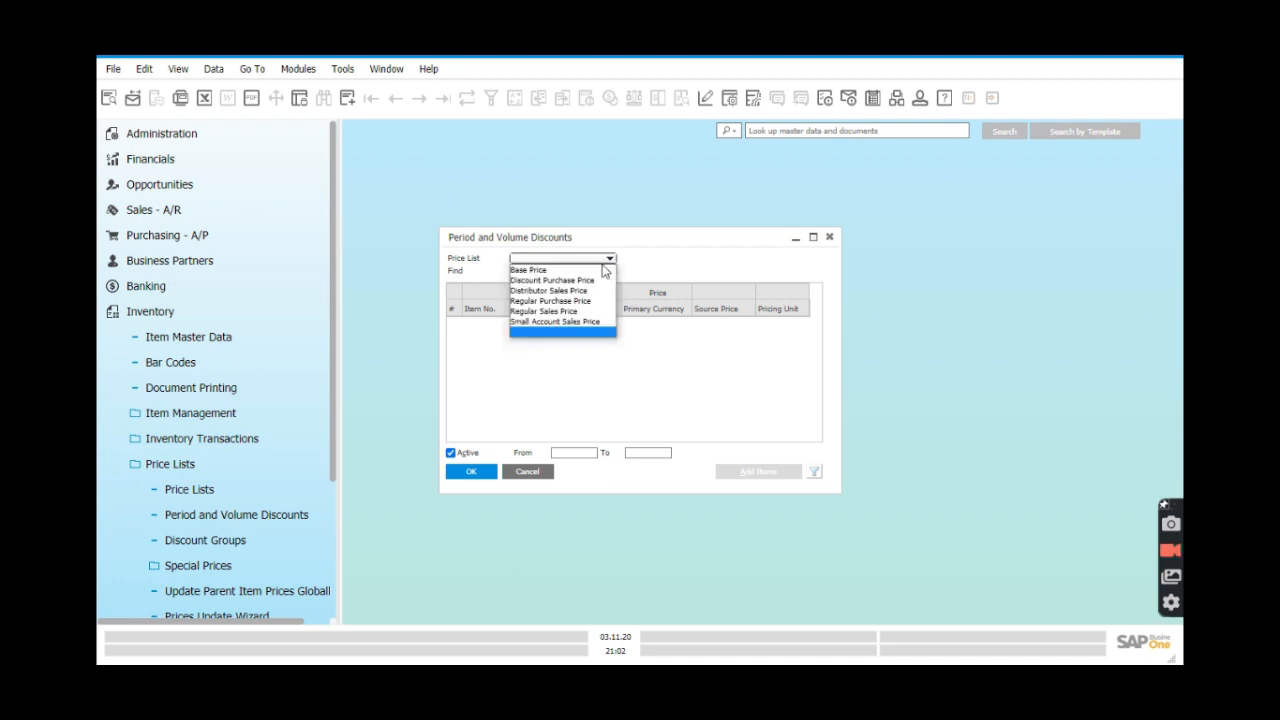
left_click(645, 280)
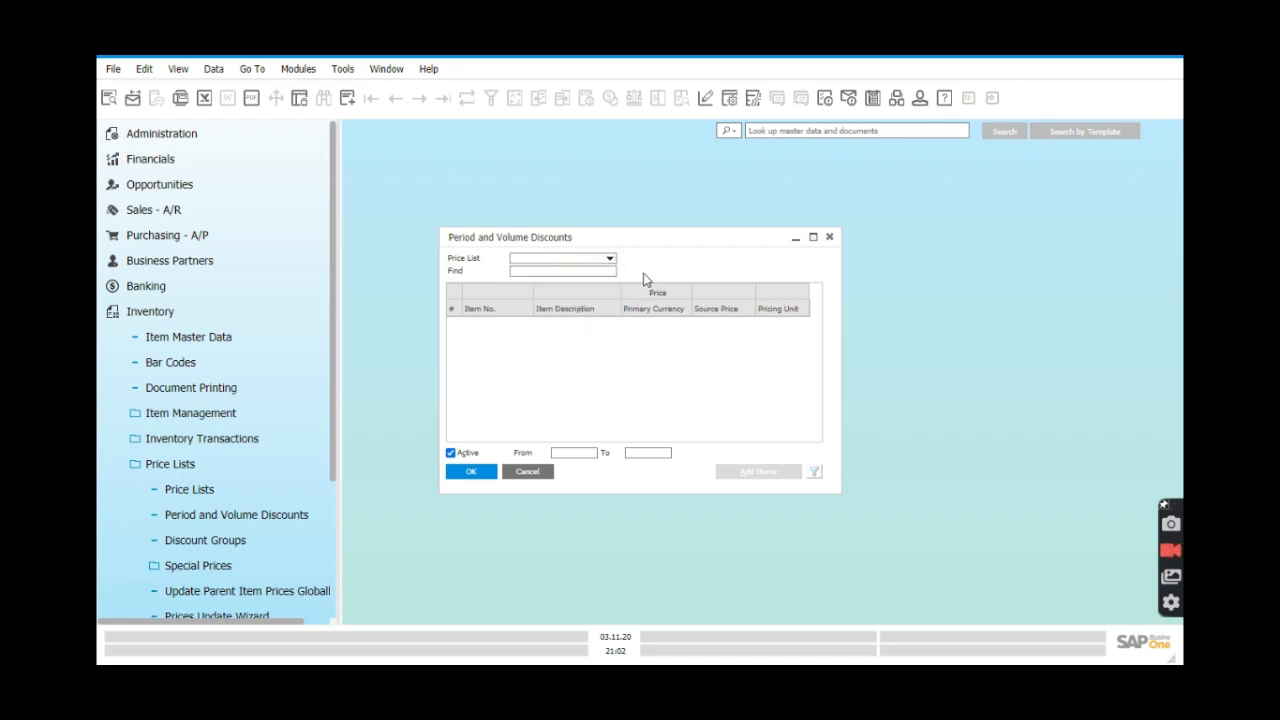
left_click(450, 453)
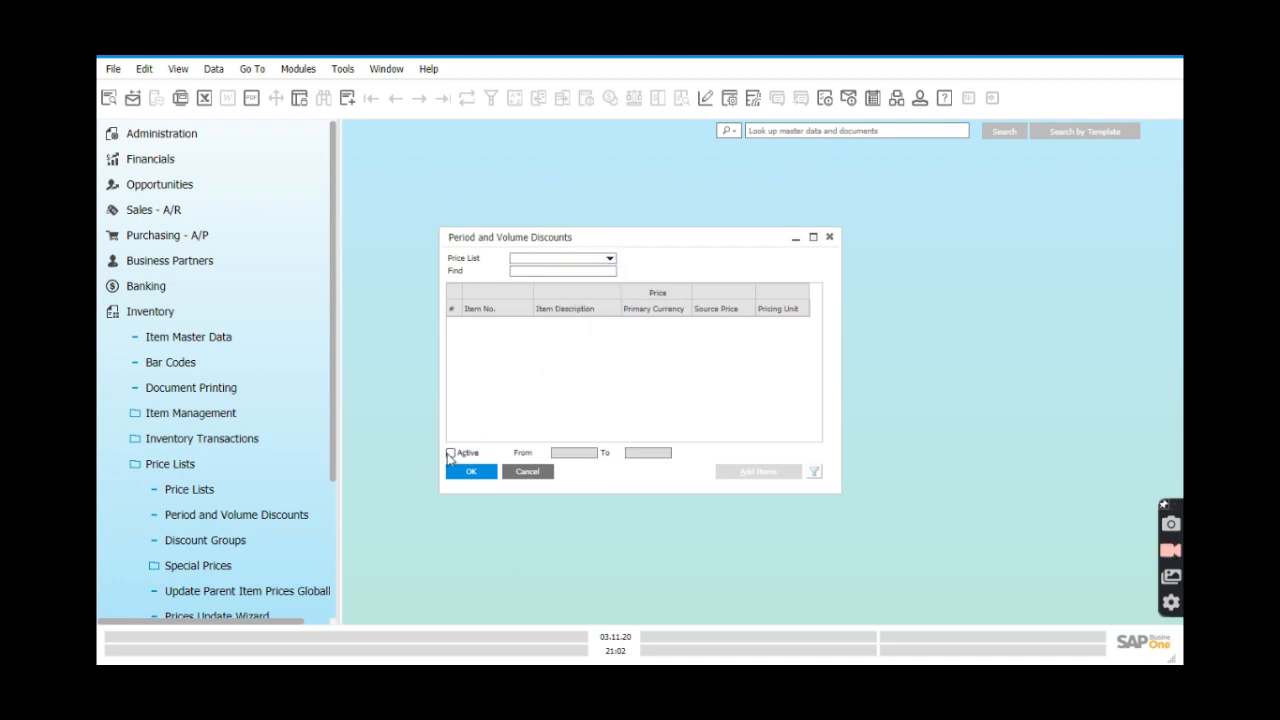
left_click(609, 259)
left_click(573, 312)
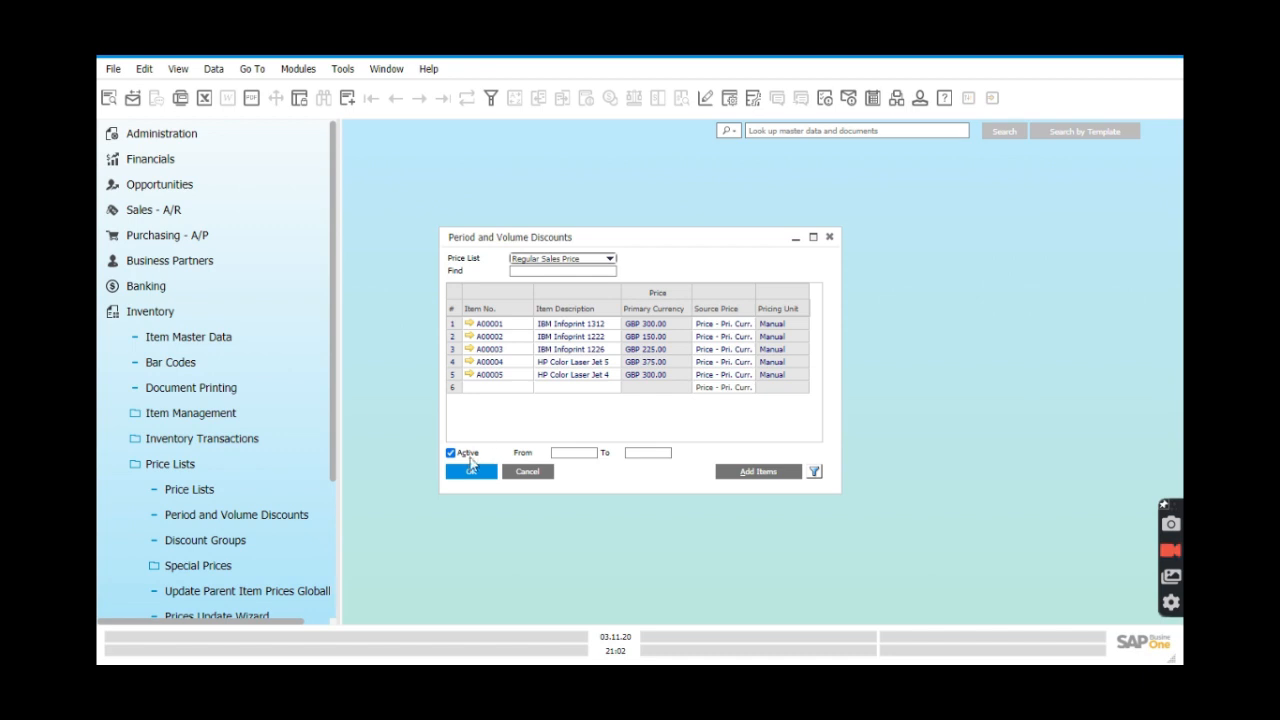
right_click(453, 330)
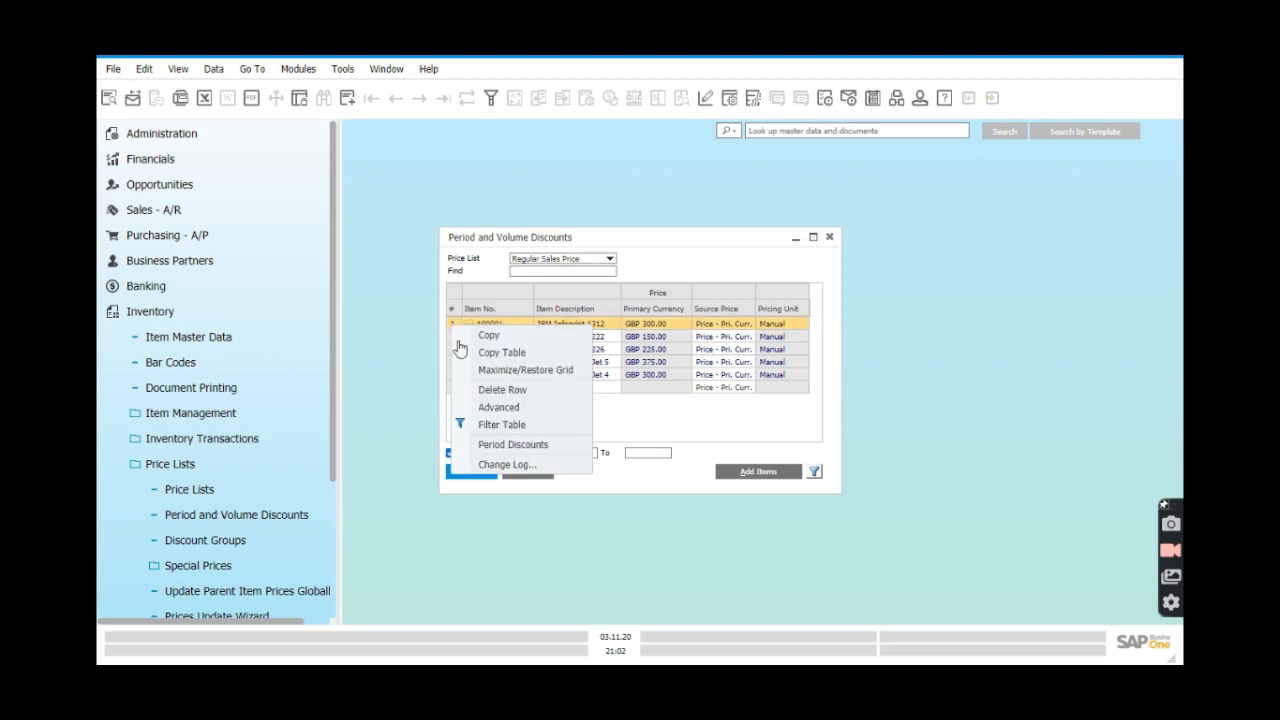
left_click(493, 445)
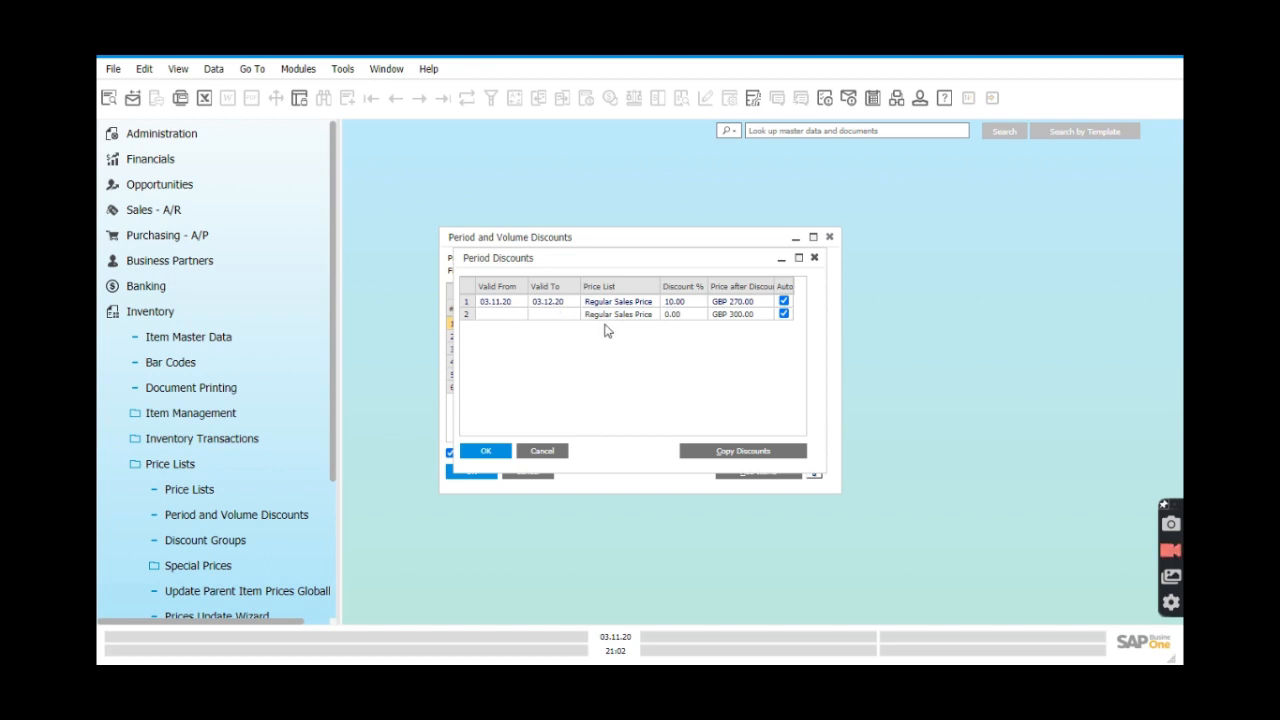
left_click(815, 260)
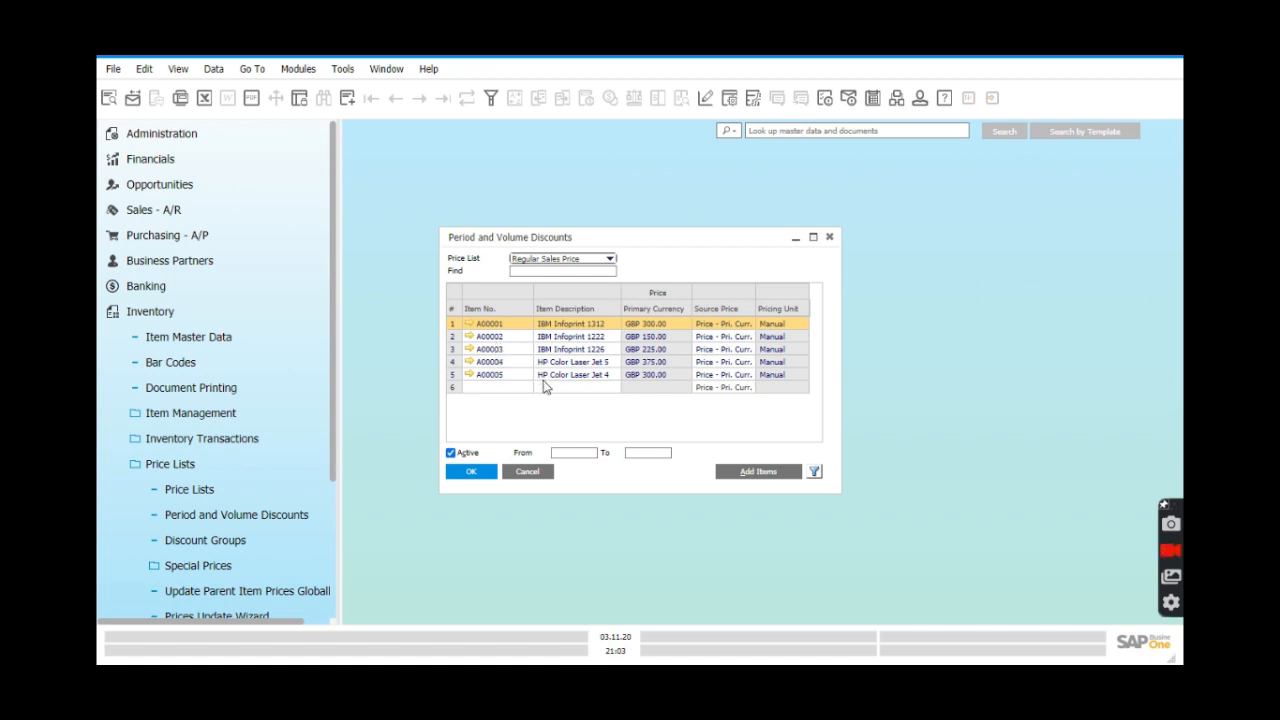
Close the Period and Volume Discounts window, then exit SAP Business One via File > Exit, confirming with Yes.
left_click(831, 240)
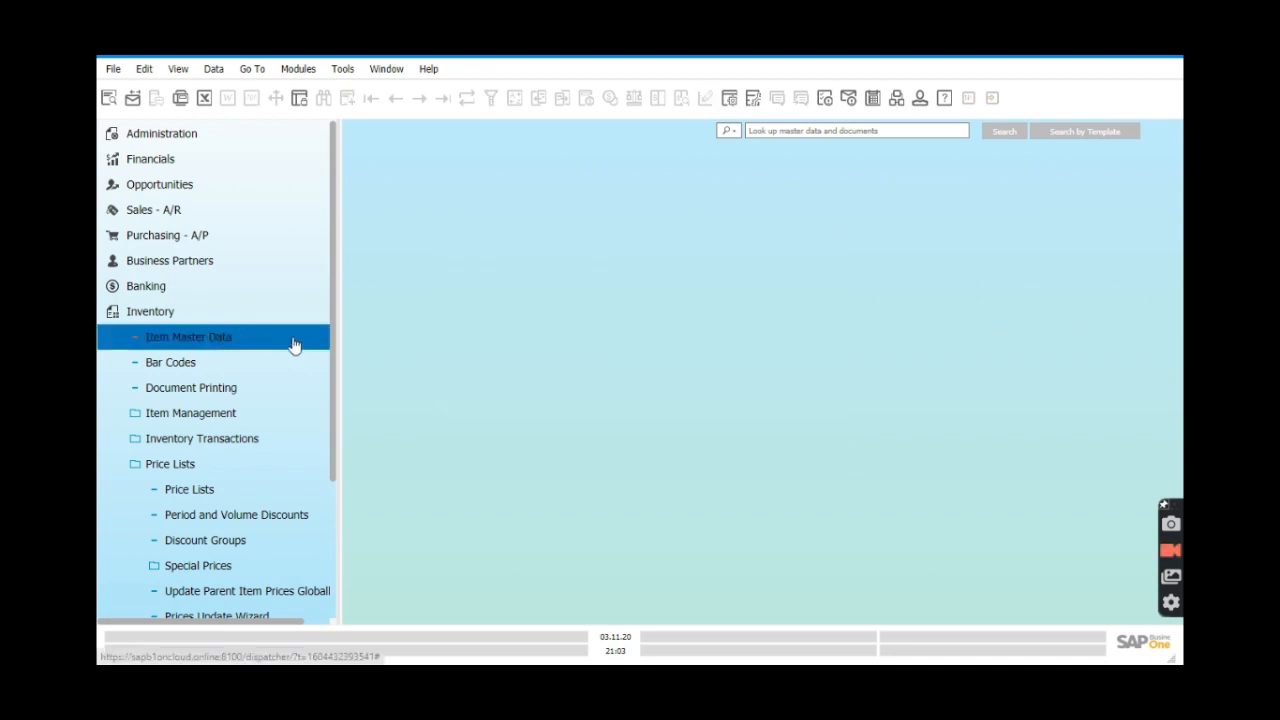
left_click(112, 70)
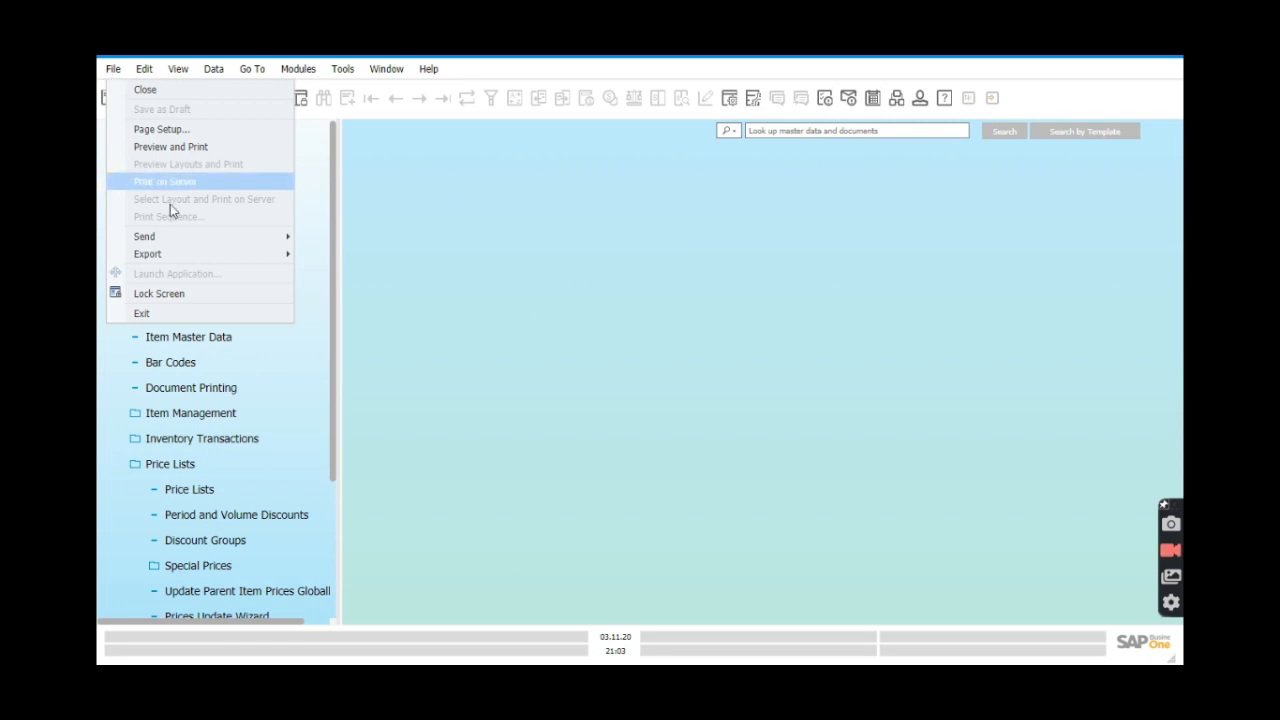
left_click(223, 316)
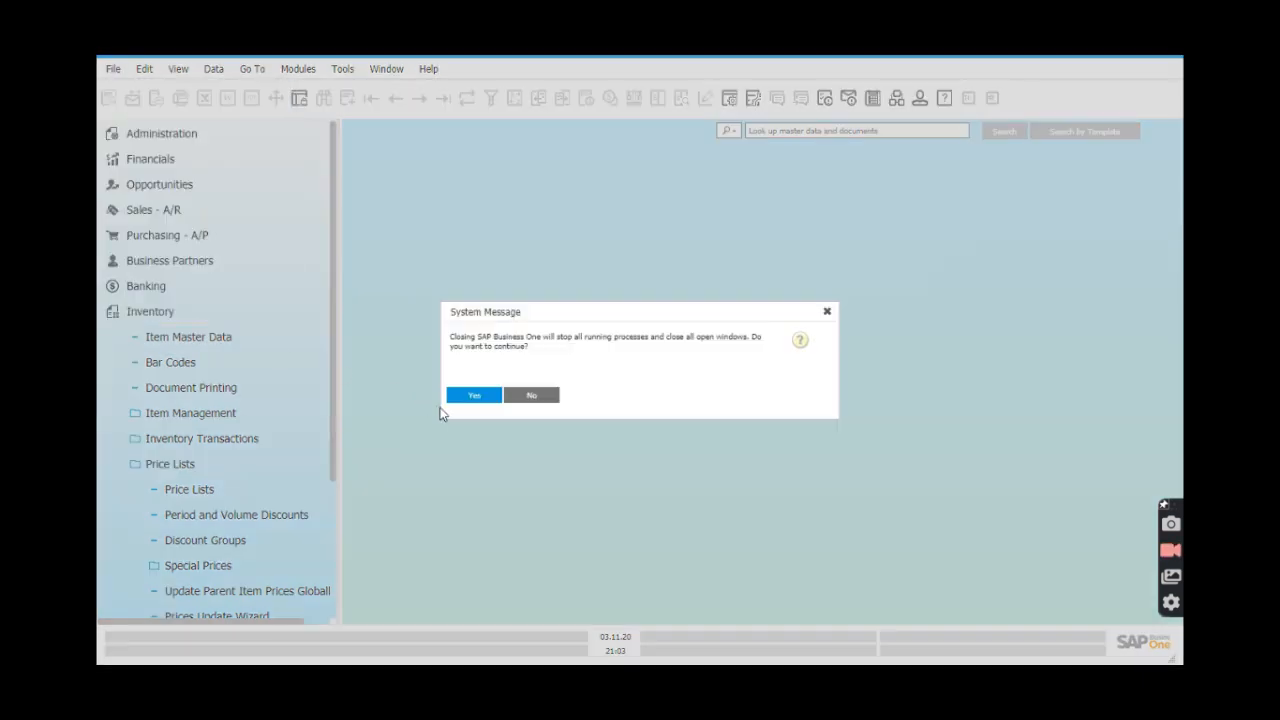
left_click(476, 398)
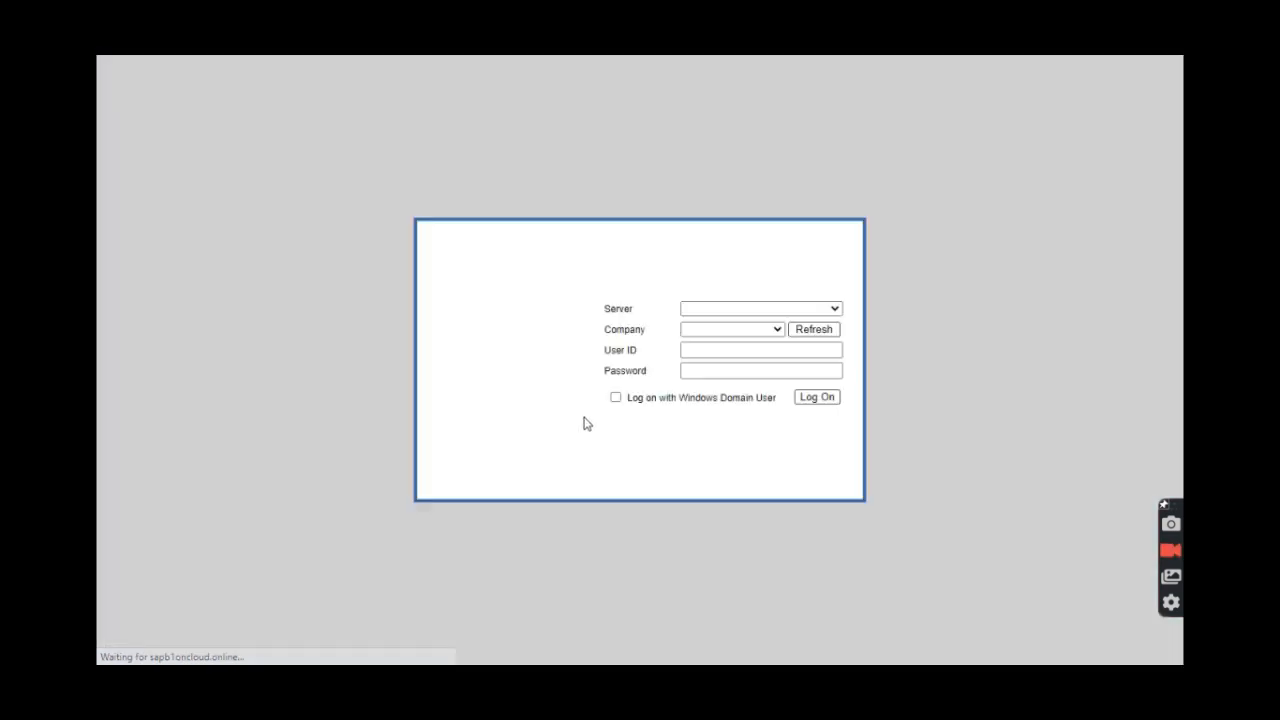